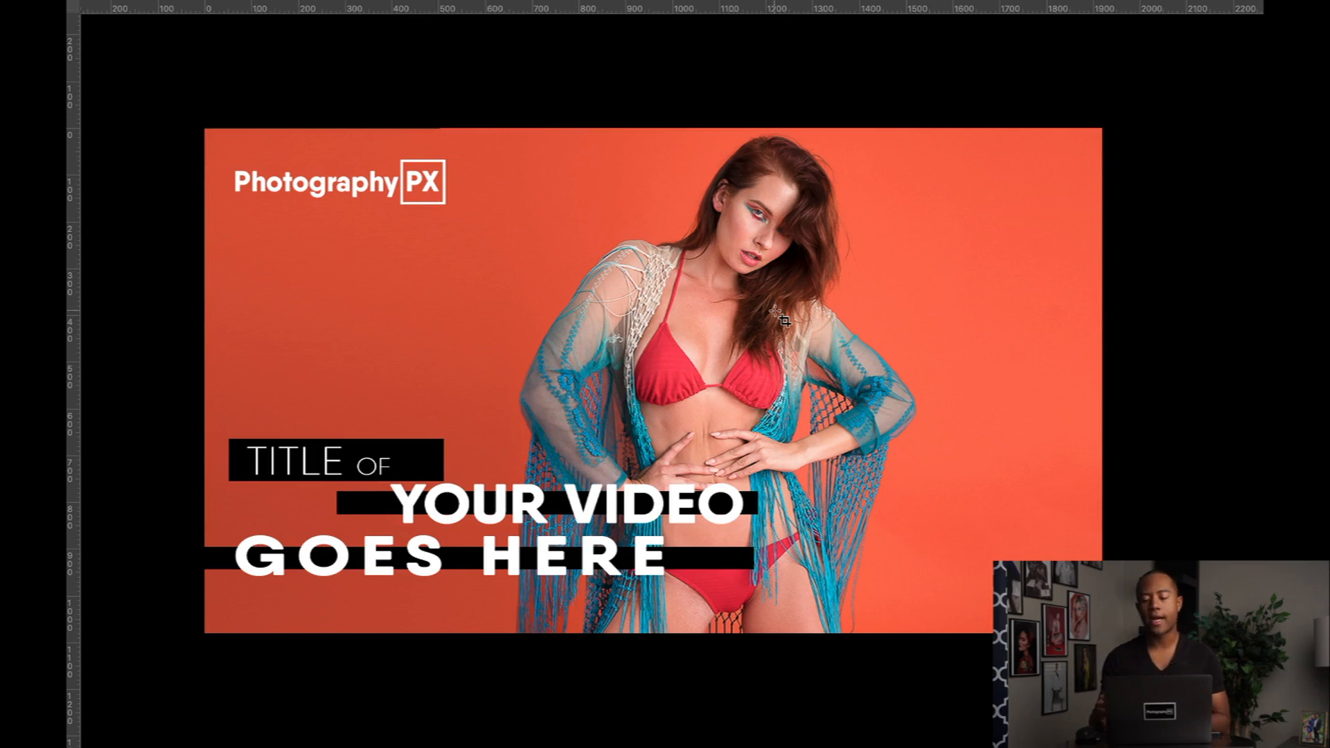
Step: Bring back the hidden panels, hide Design 01, and preview the Design 02 and Design 04 thumbnail layouts in turn
scroll(787, 315, right, 1)
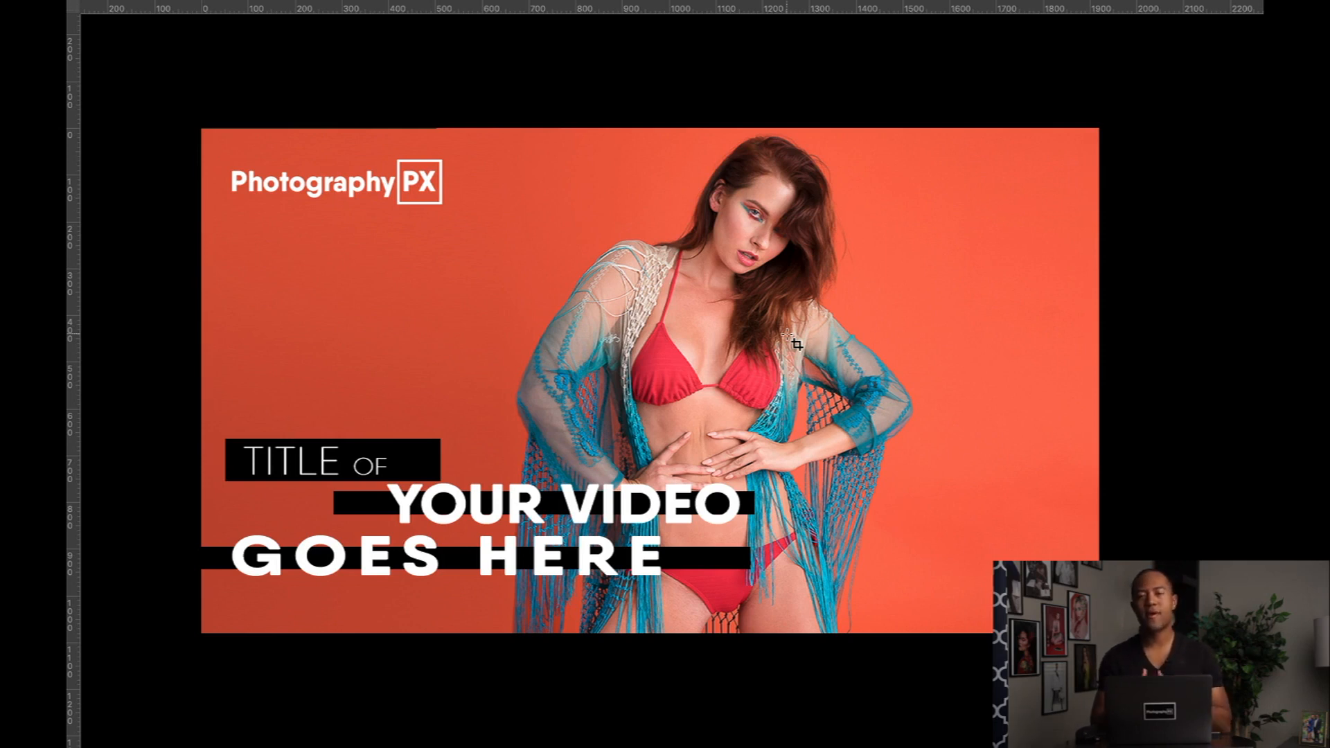
key(Tab)
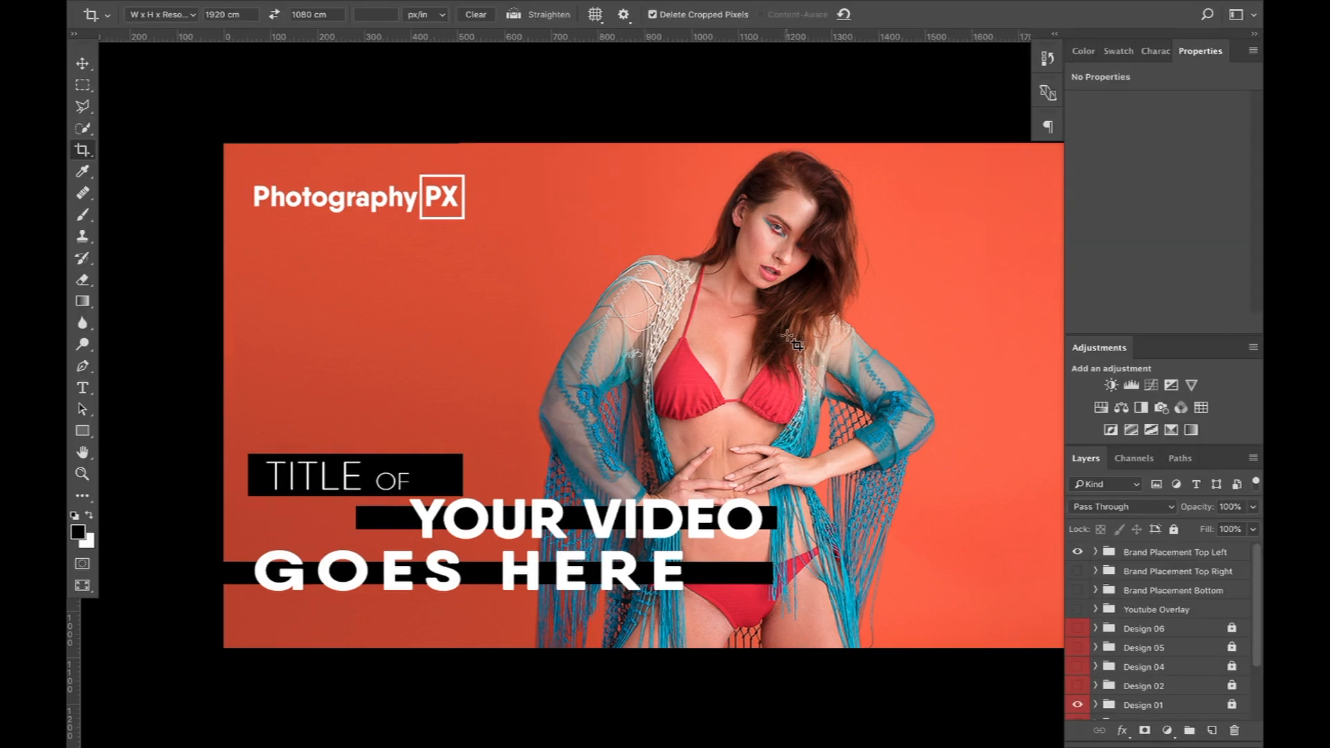
scroll(787, 338, right, 3)
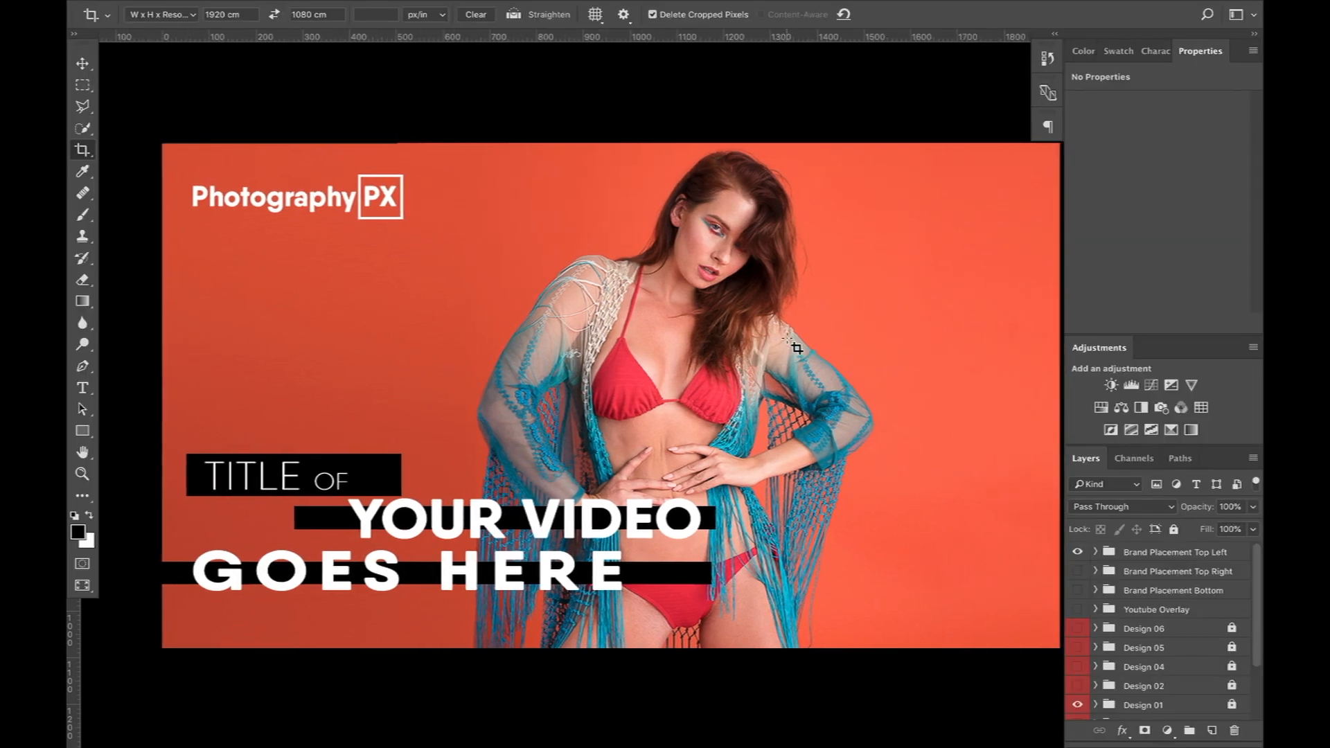
scroll(796, 347, right, 3)
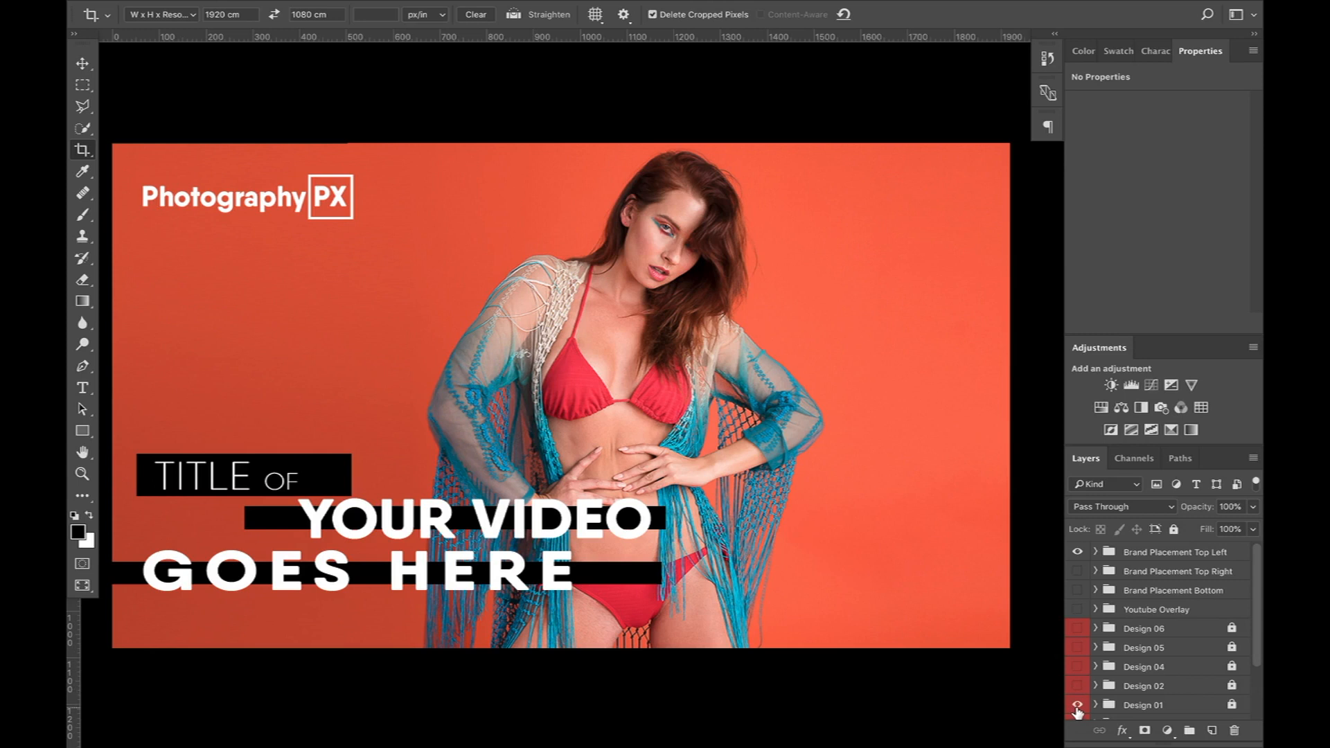
click(1077, 707)
click(1078, 686)
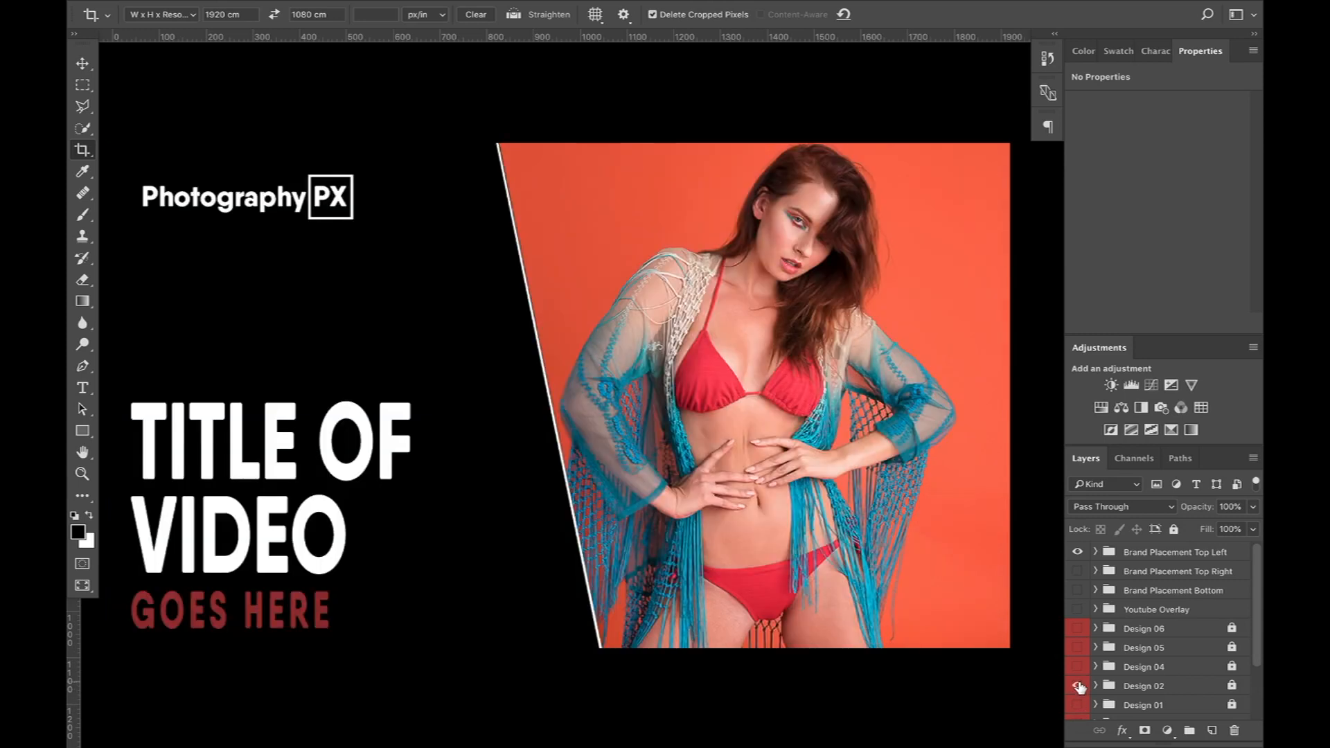
click(1078, 686)
click(1078, 667)
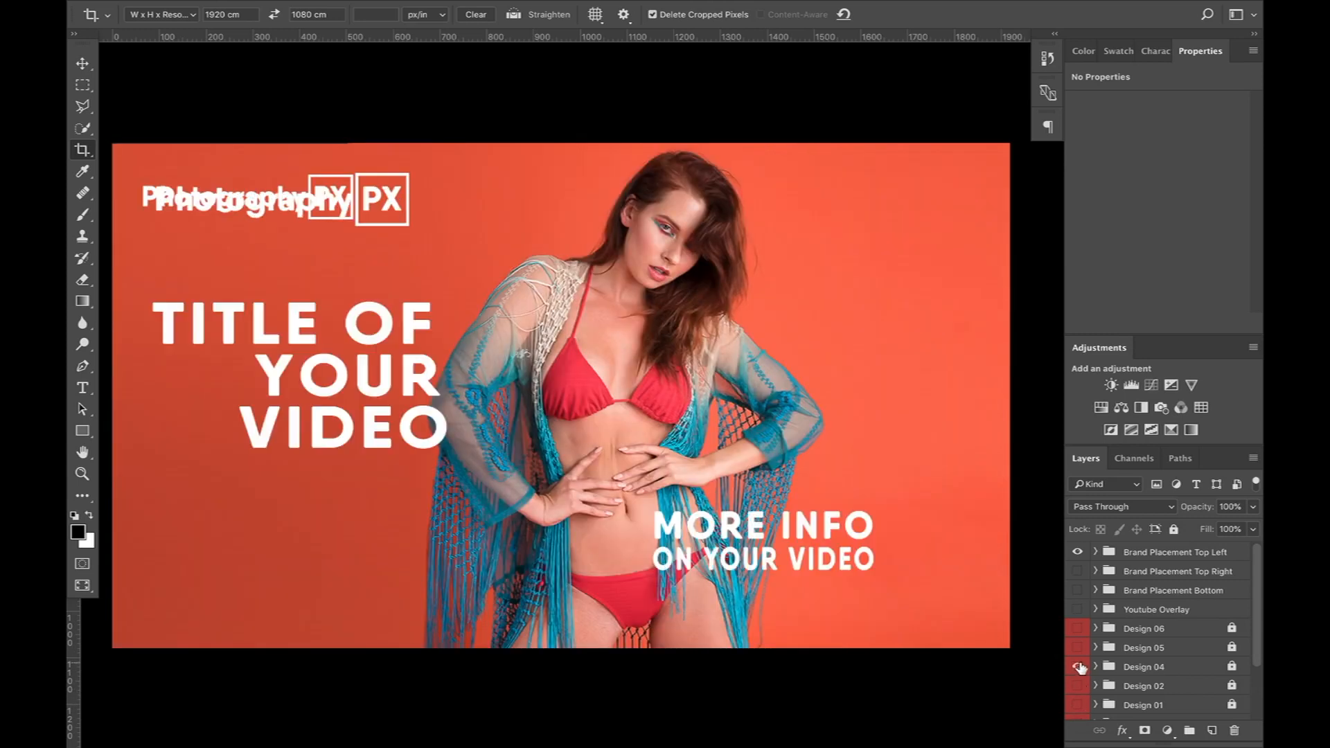
Step: Hide the Brand Placement Top Left group, switch off Design 04, and preview Design 05 and Design 06 one at a time
click(1078, 554)
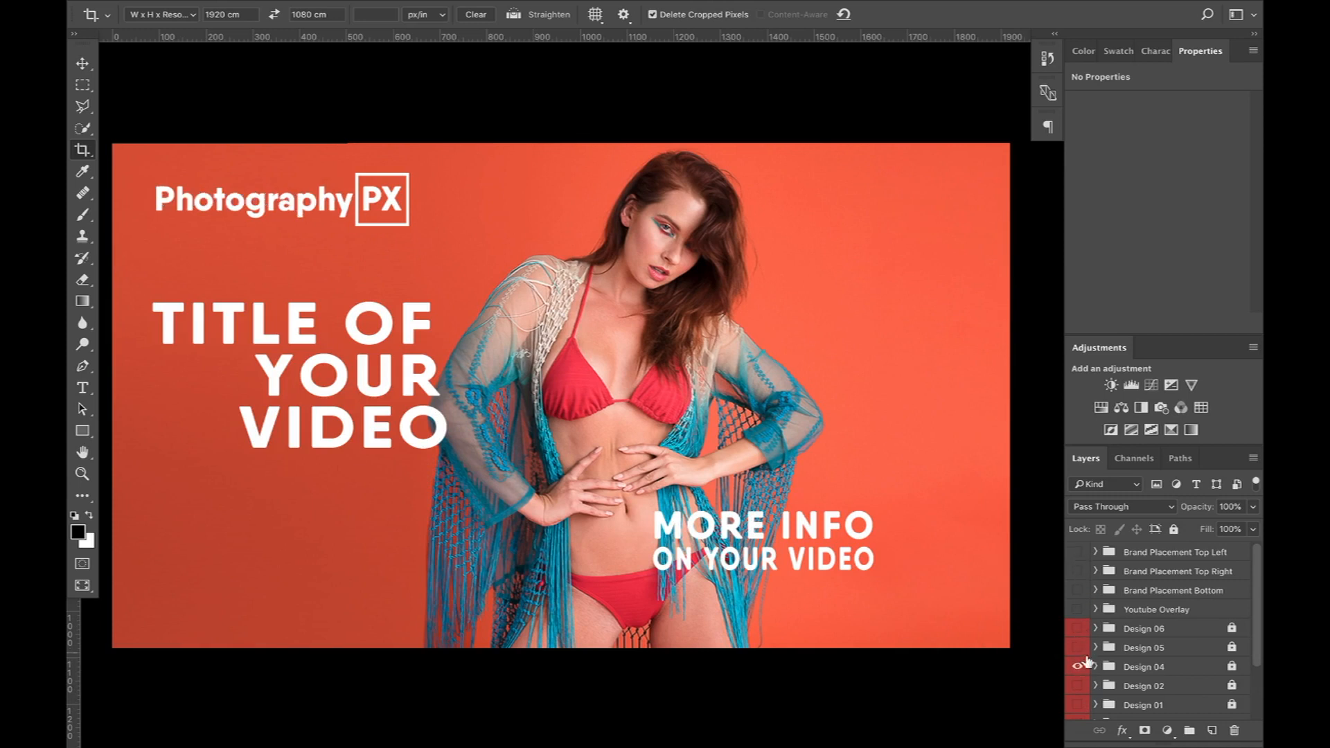
click(1079, 668)
click(1076, 649)
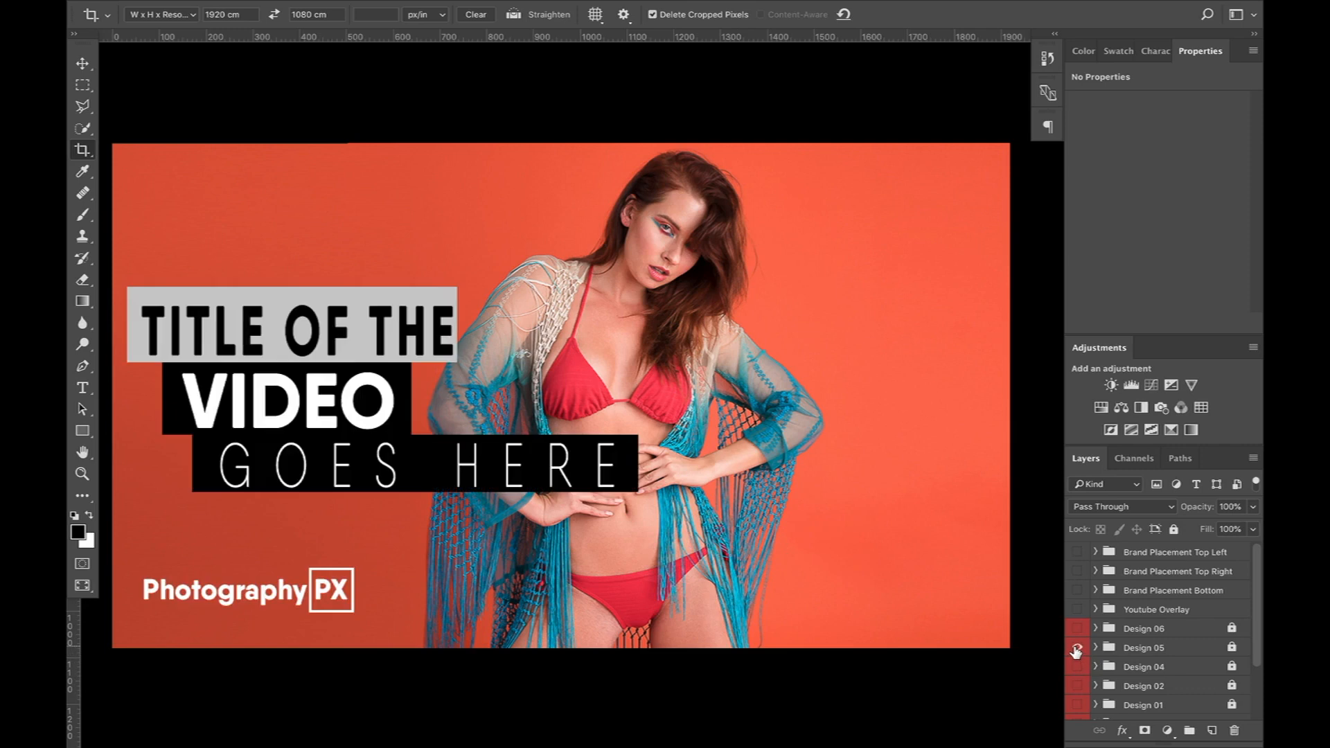
click(1077, 649)
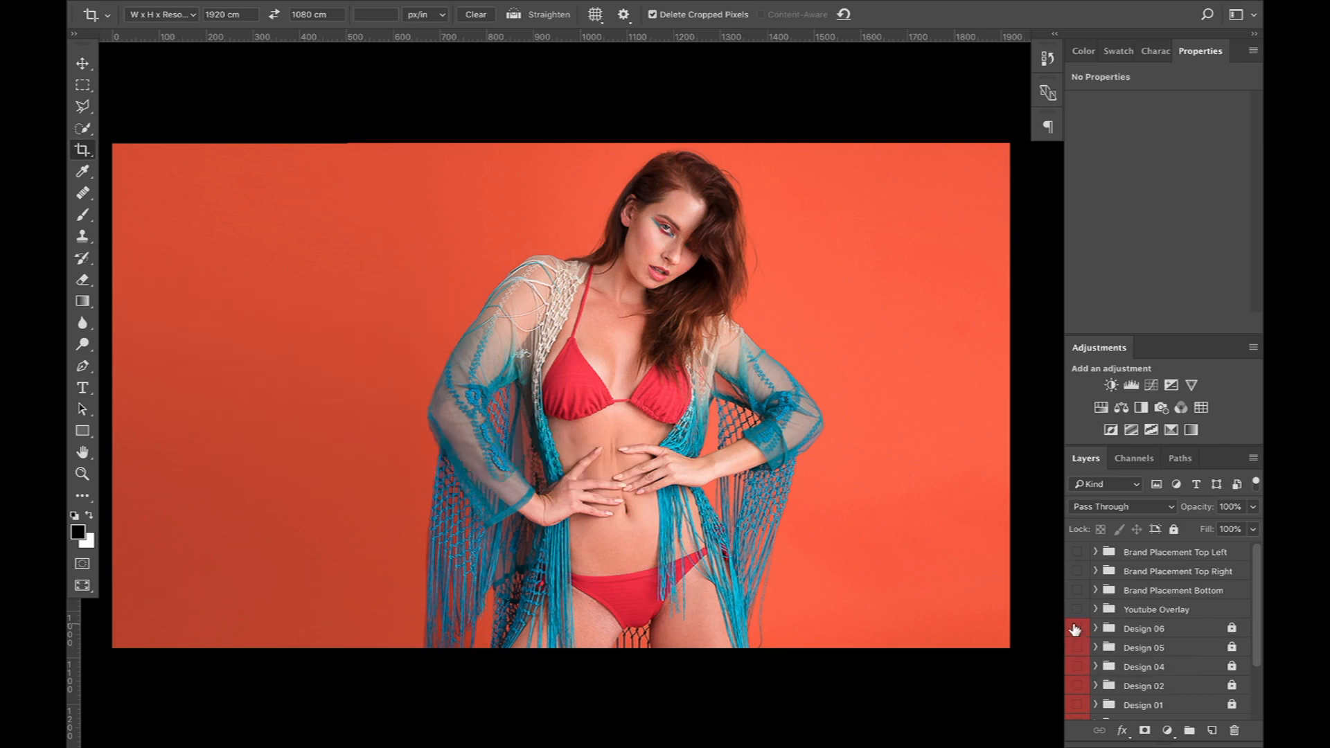
click(1076, 629)
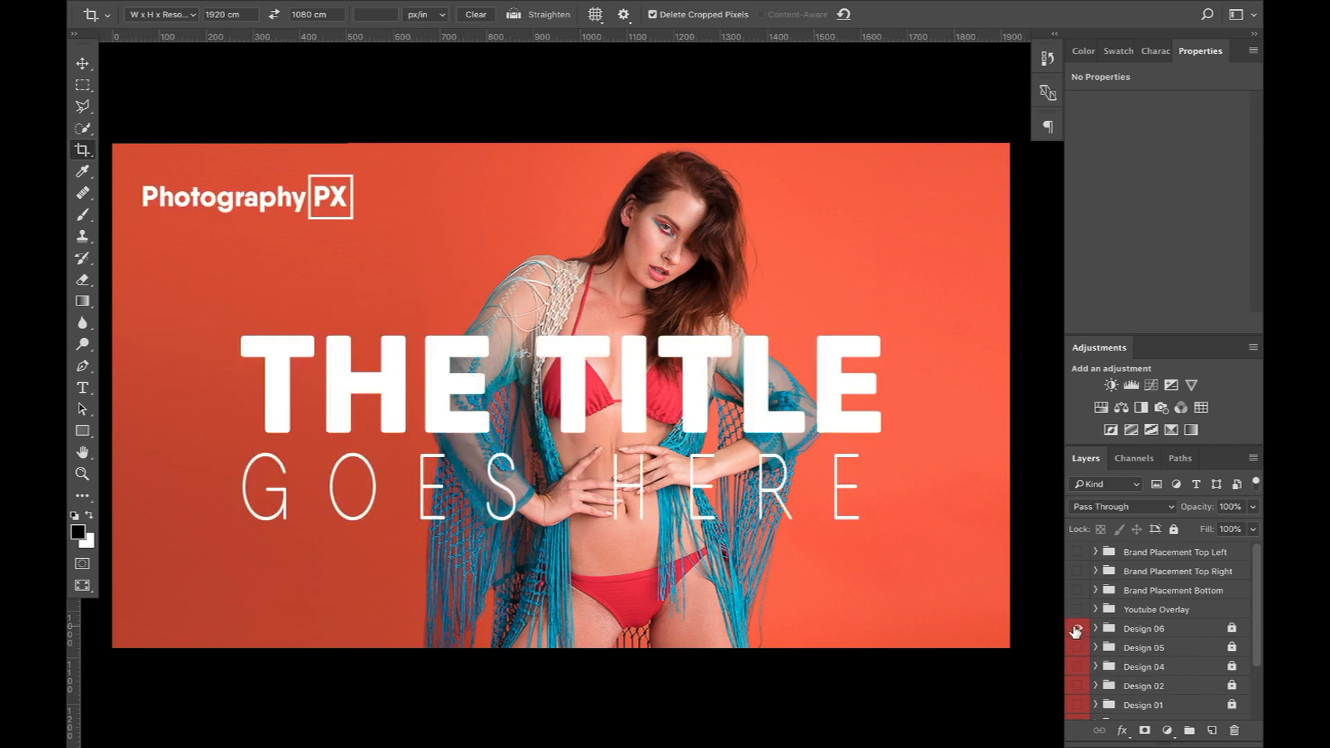
click(1077, 629)
Step: Show the Design 01 group again and expand it to view the layers it contains
scroll(1081, 636, down, 1)
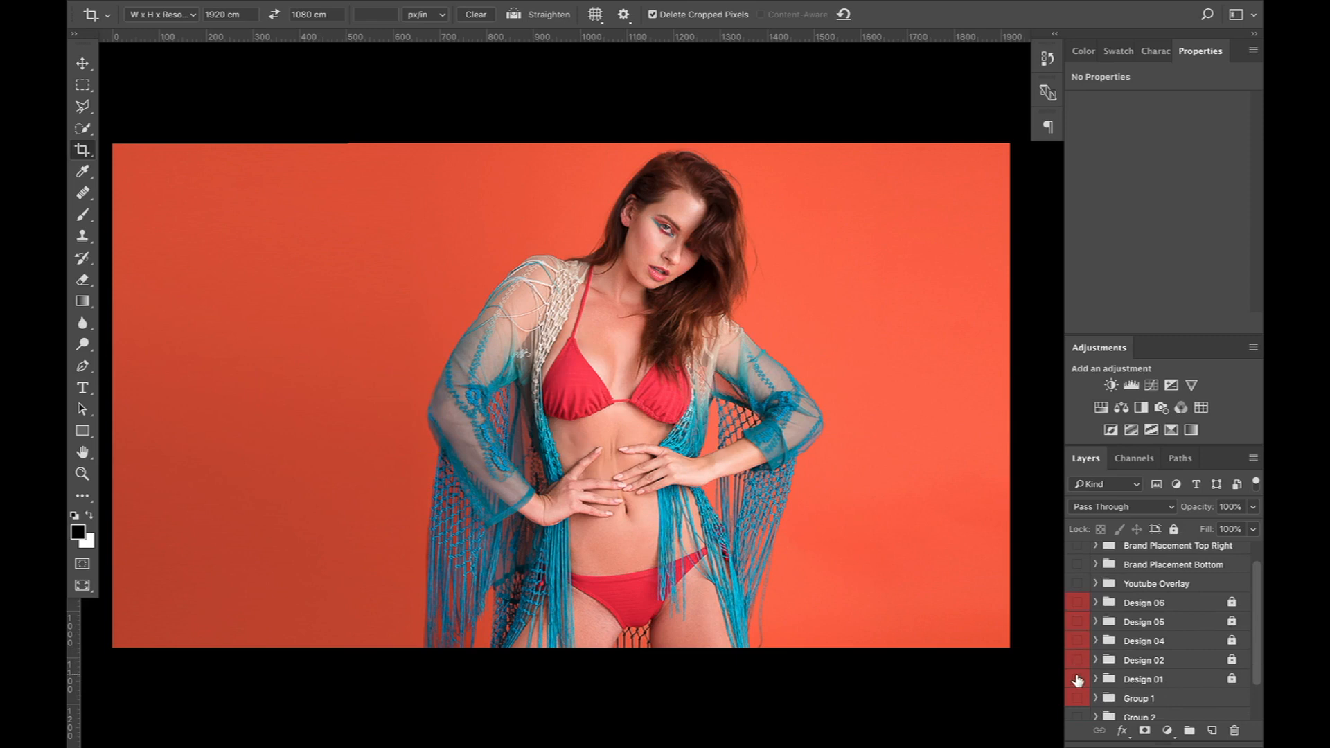
scroll(1093, 678, up, 1)
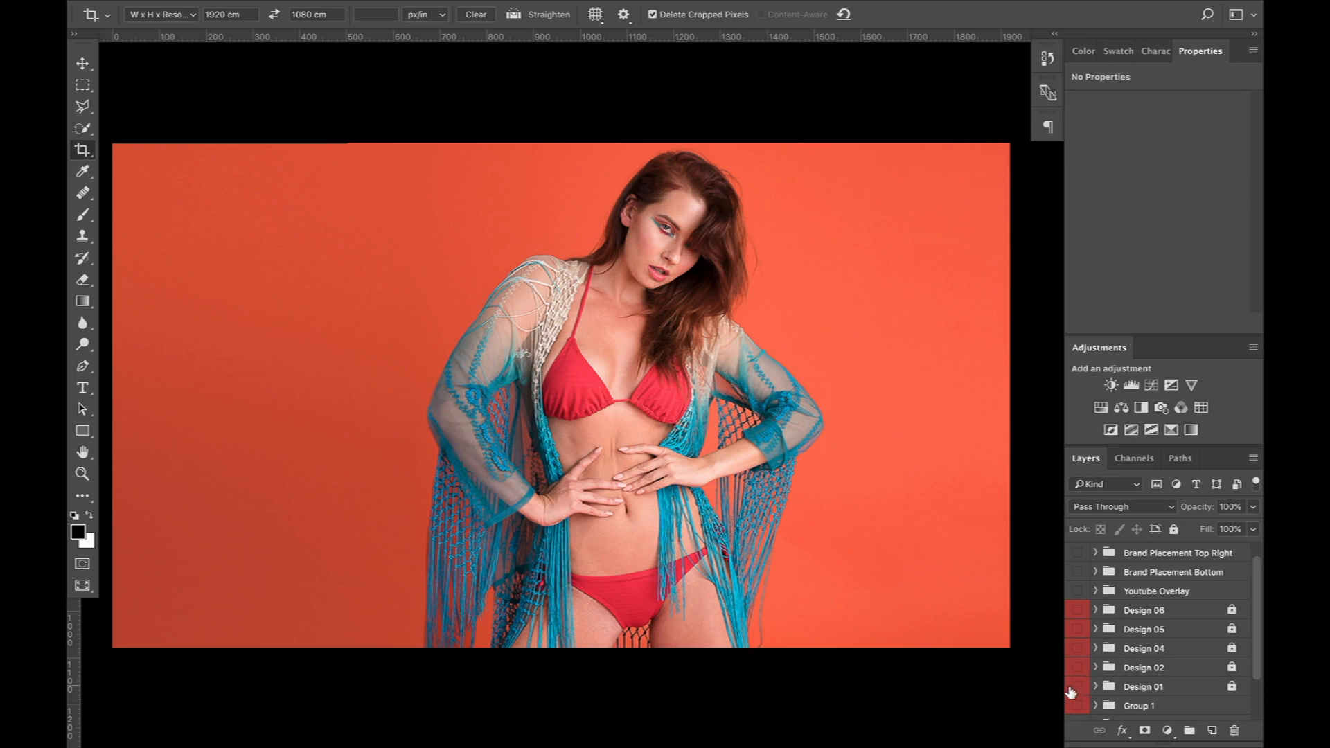
scroll(1078, 688, down, 3)
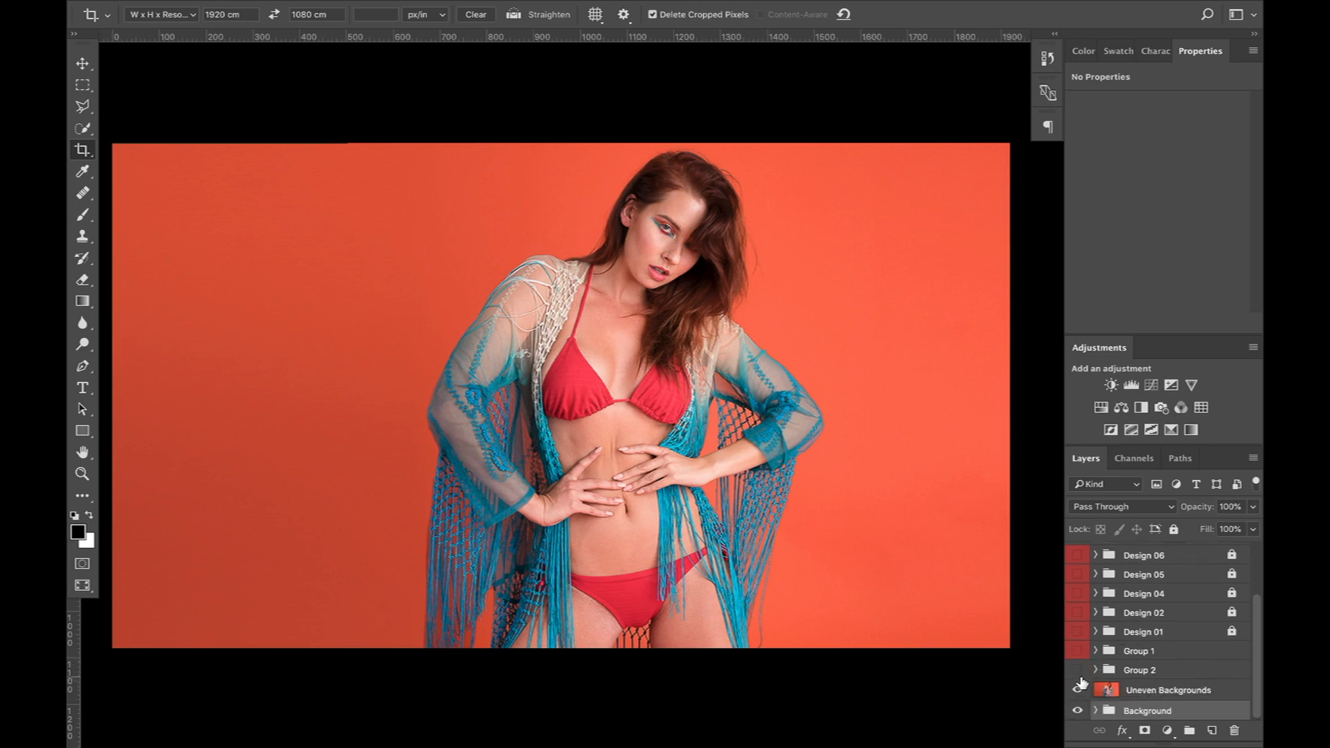
scroll(1082, 682, up, 2)
scroll(1082, 683, down, 2)
click(1078, 634)
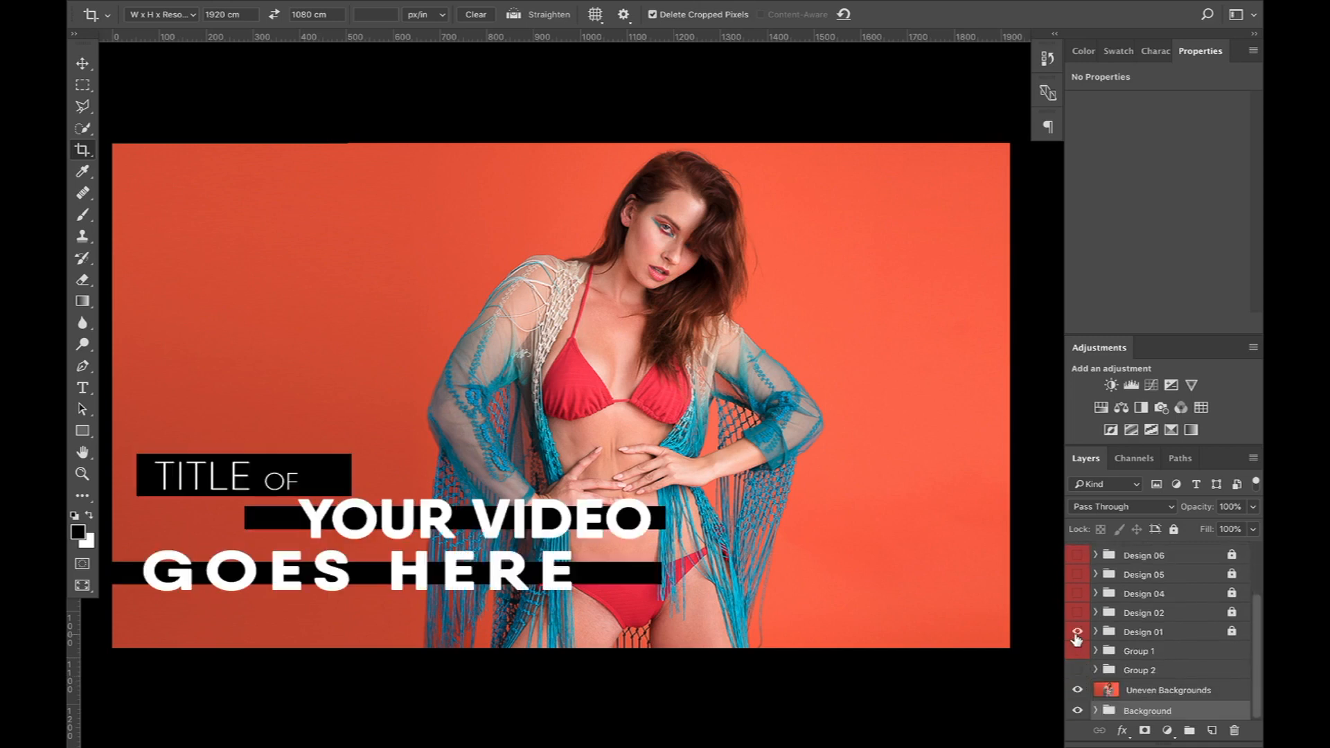
click(1078, 634)
click(1078, 634)
click(1096, 633)
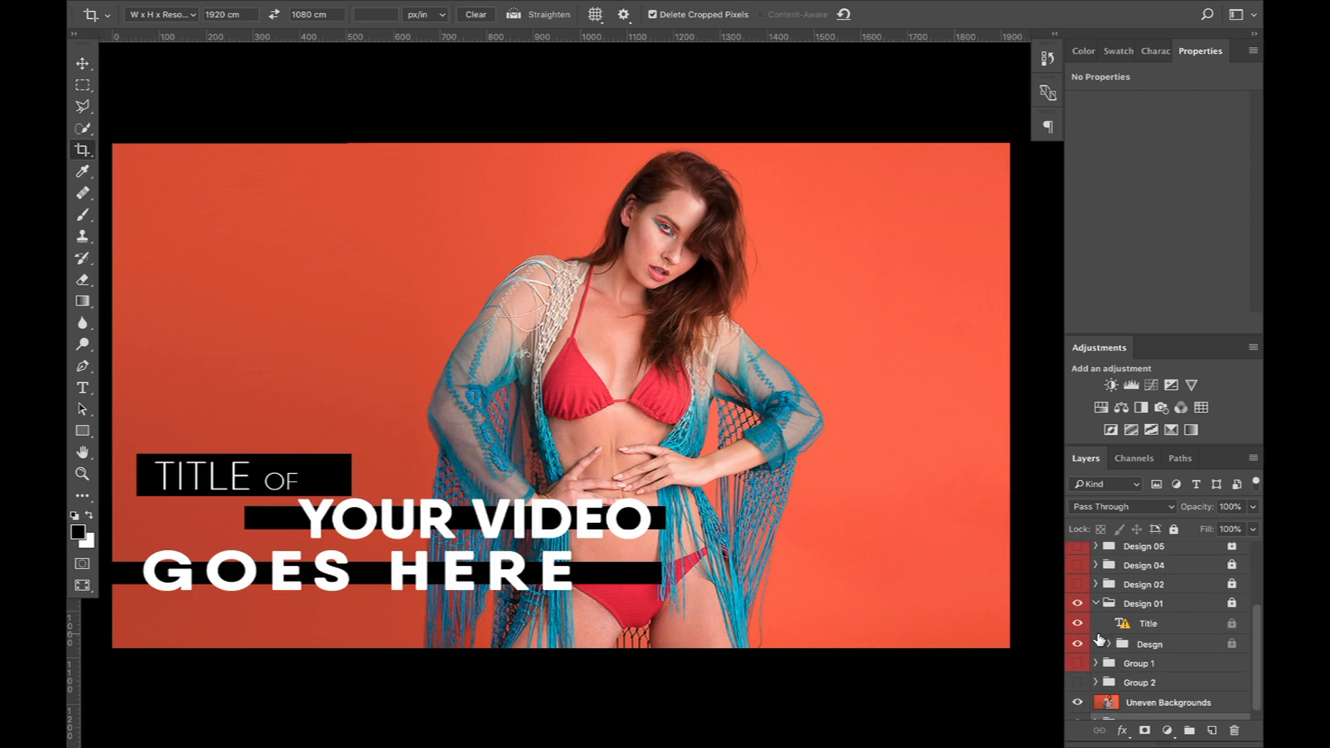
Step: Switch the Desgn subgroup and the Title layer of Design 01 off and on to examine each one's contribution
click(1078, 644)
click(1078, 644)
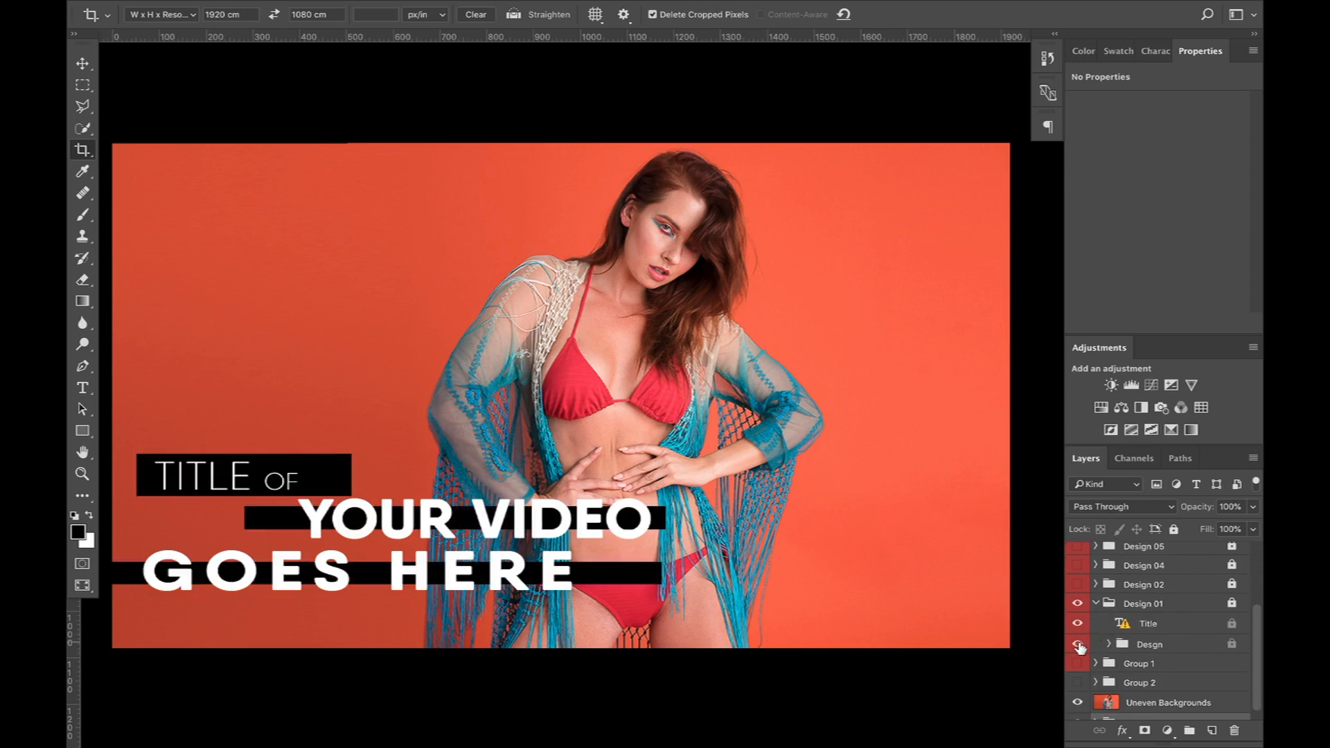
click(1078, 626)
click(1078, 624)
Step: Make the Design 02 group visible in place of Design 01, and collapse the Design 01 group
click(1078, 584)
click(1095, 585)
click(1096, 584)
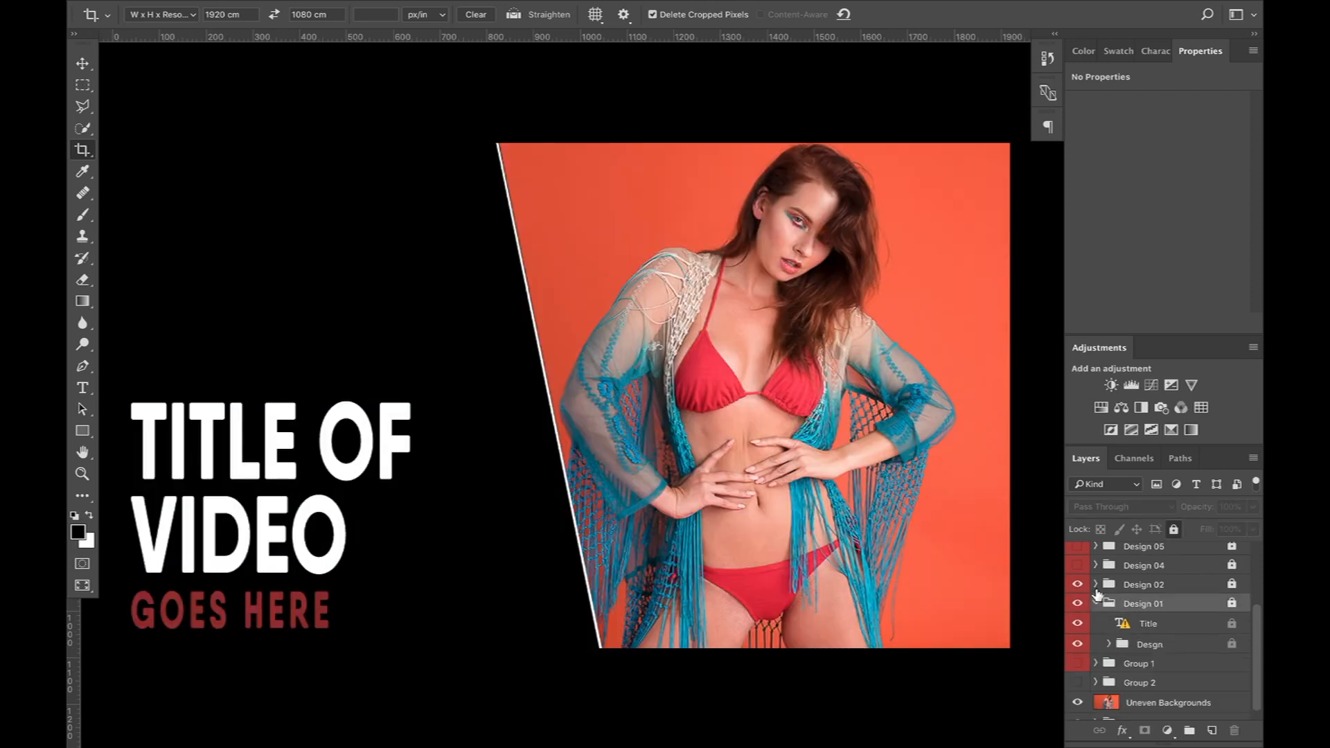
click(1079, 604)
click(1096, 604)
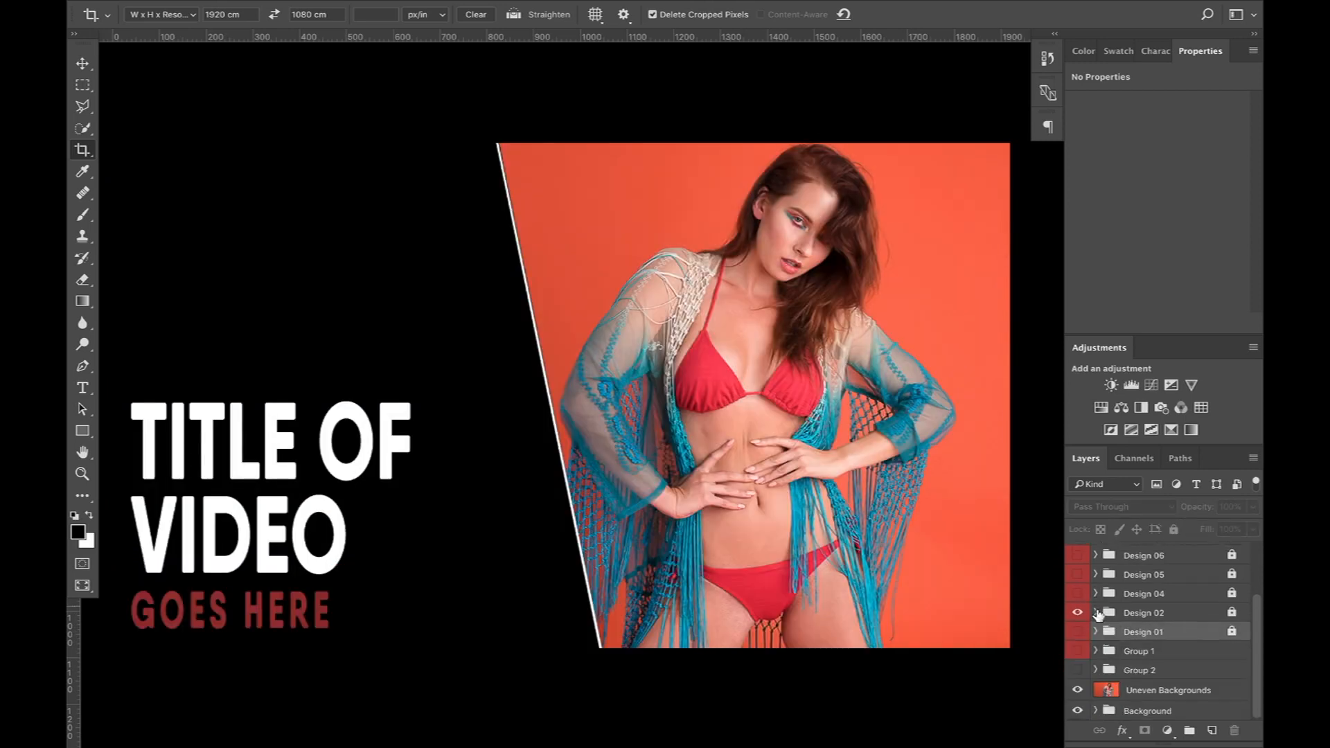
Step: Expand the Design 02 group and toggle its Color Fill 1 layer off and on to examine the black panel
click(1096, 607)
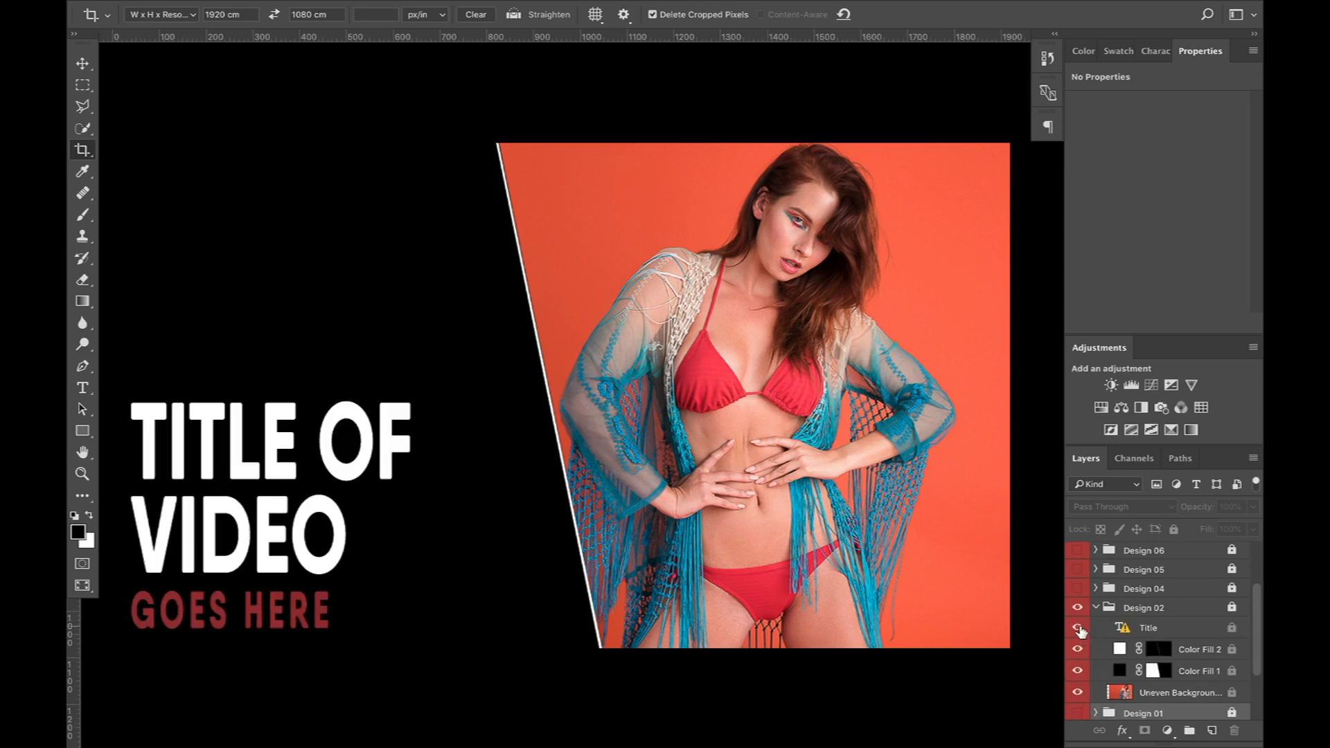
click(1078, 671)
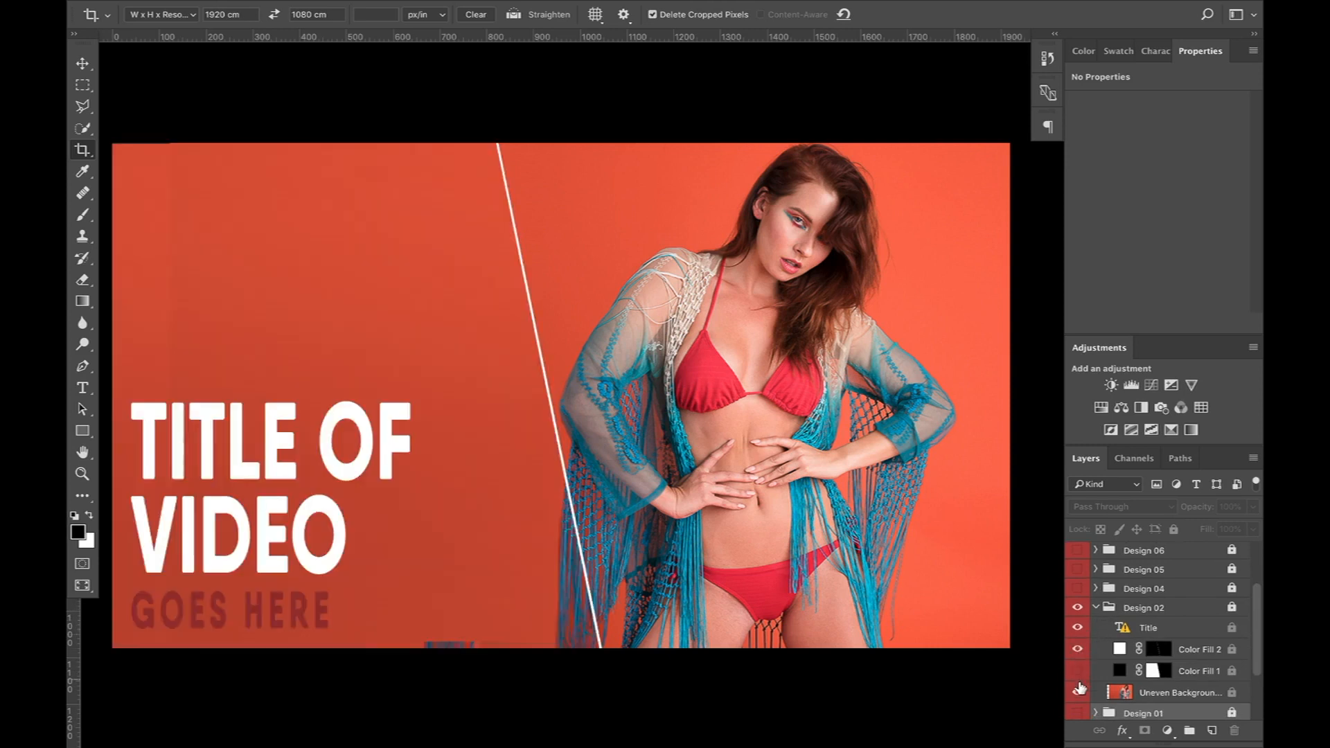
drag(1079, 688, 1079, 672)
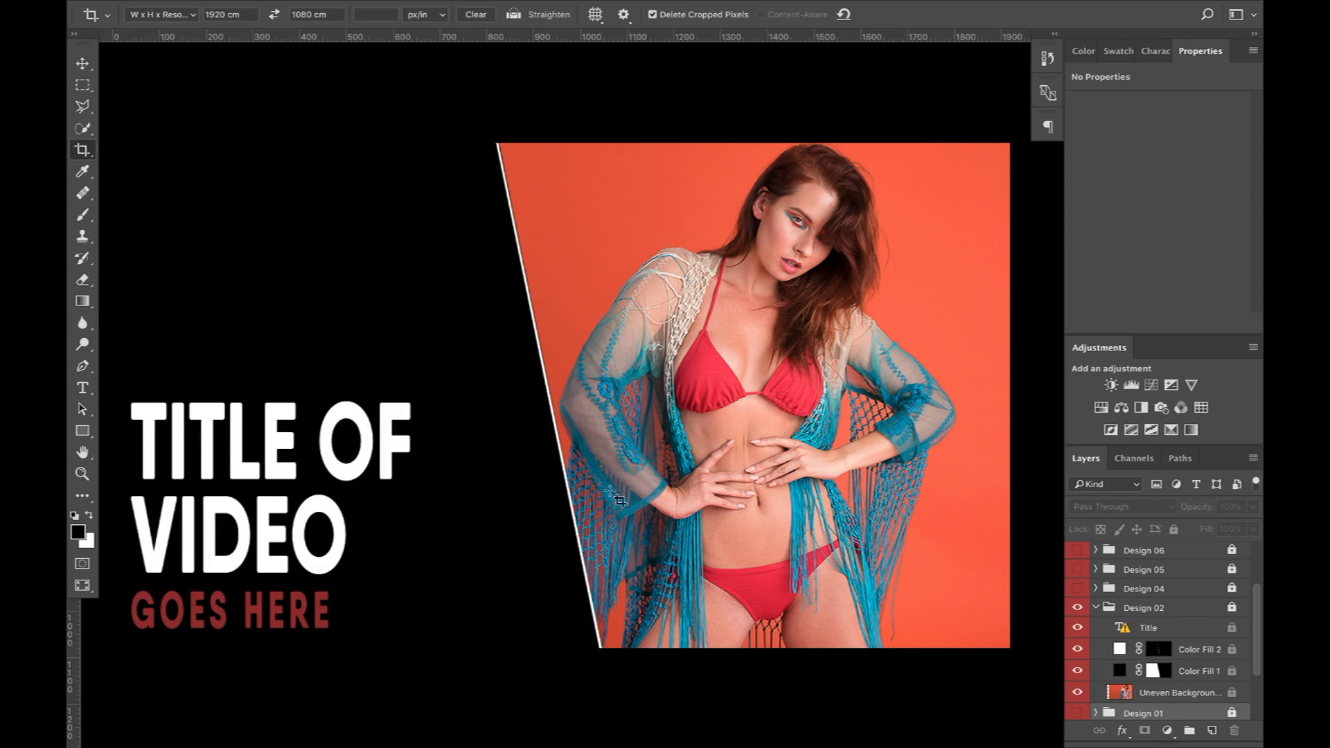
Step: Unlock the Design 02 group and open its title for editing with the Horizontal Type tool, accepting the missing-font substitution
key(t)
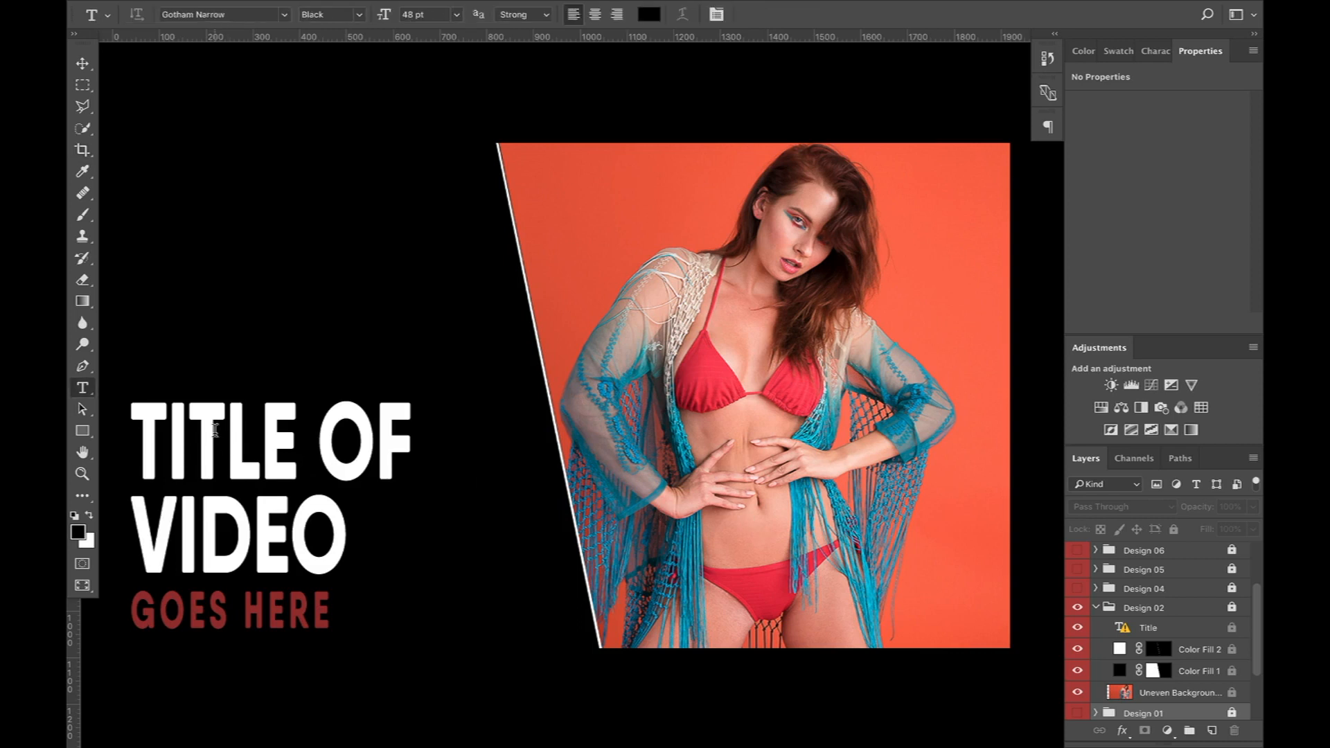
right_click(89, 395)
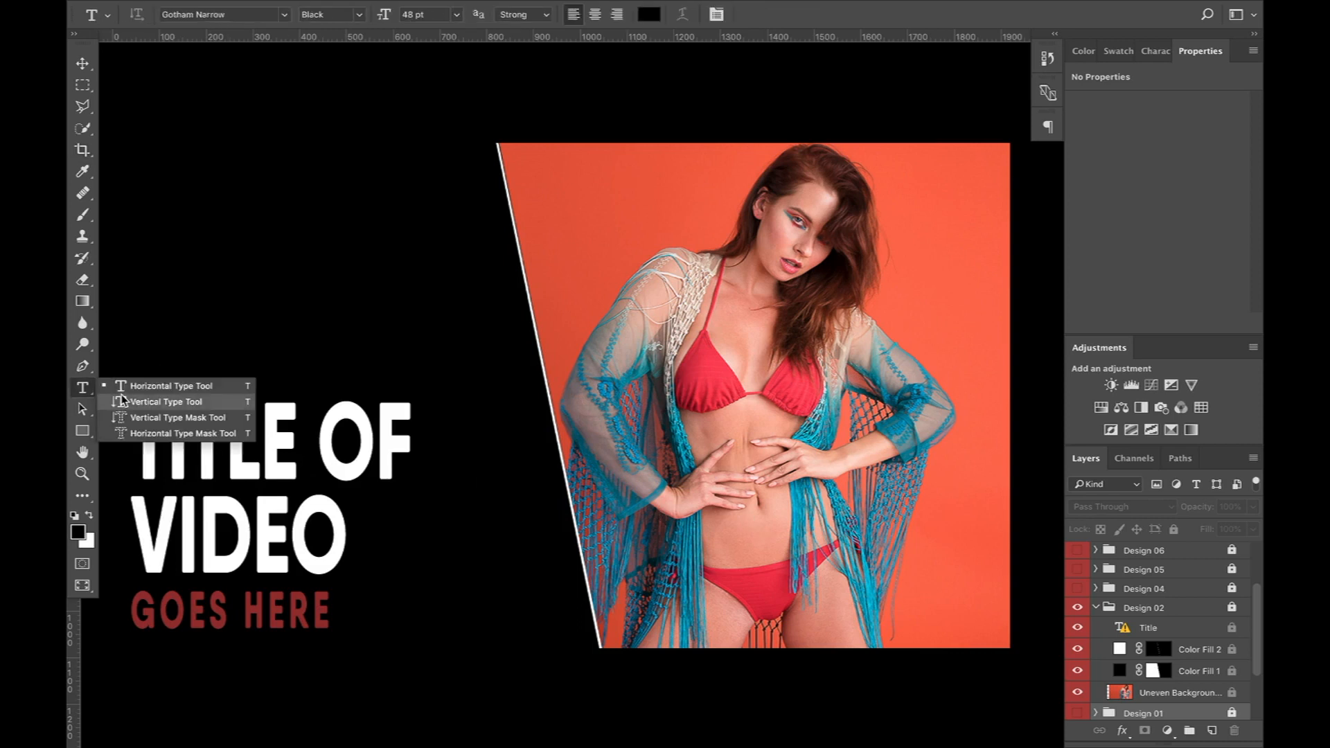
click(74, 387)
click(223, 419)
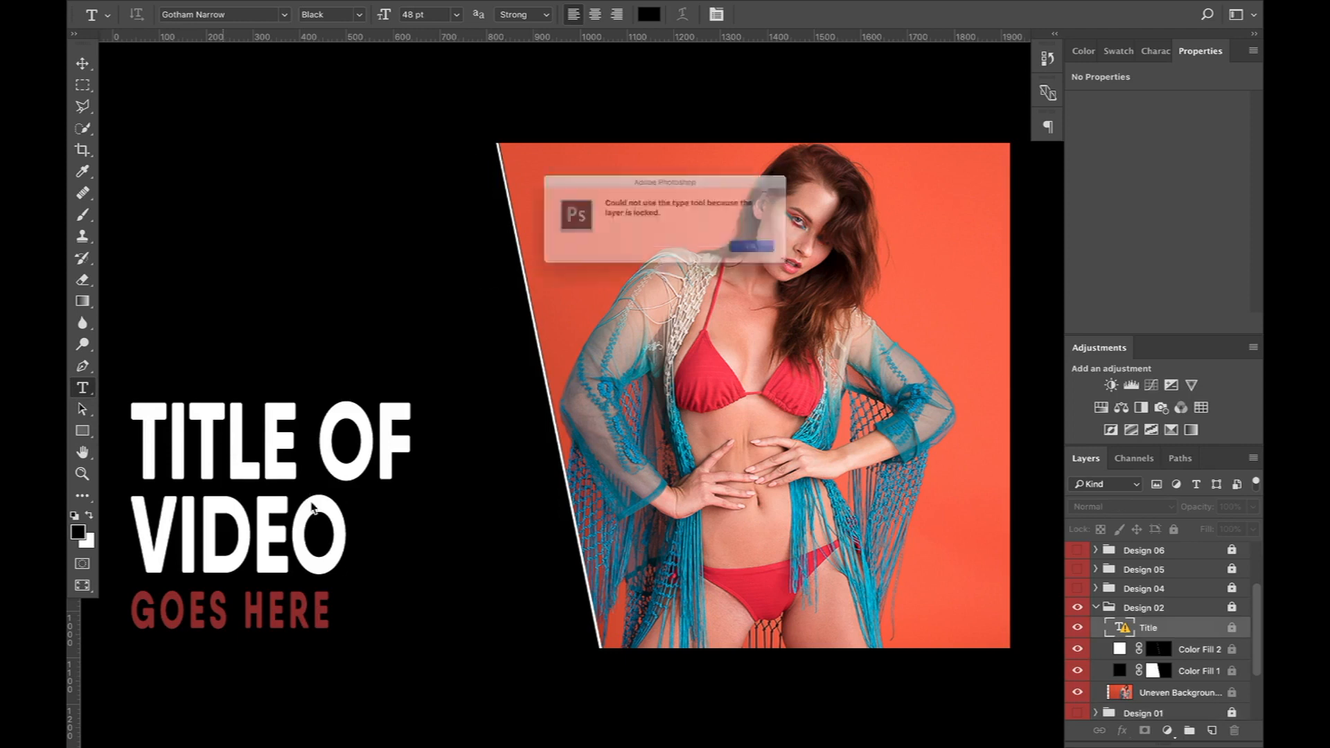
click(788, 258)
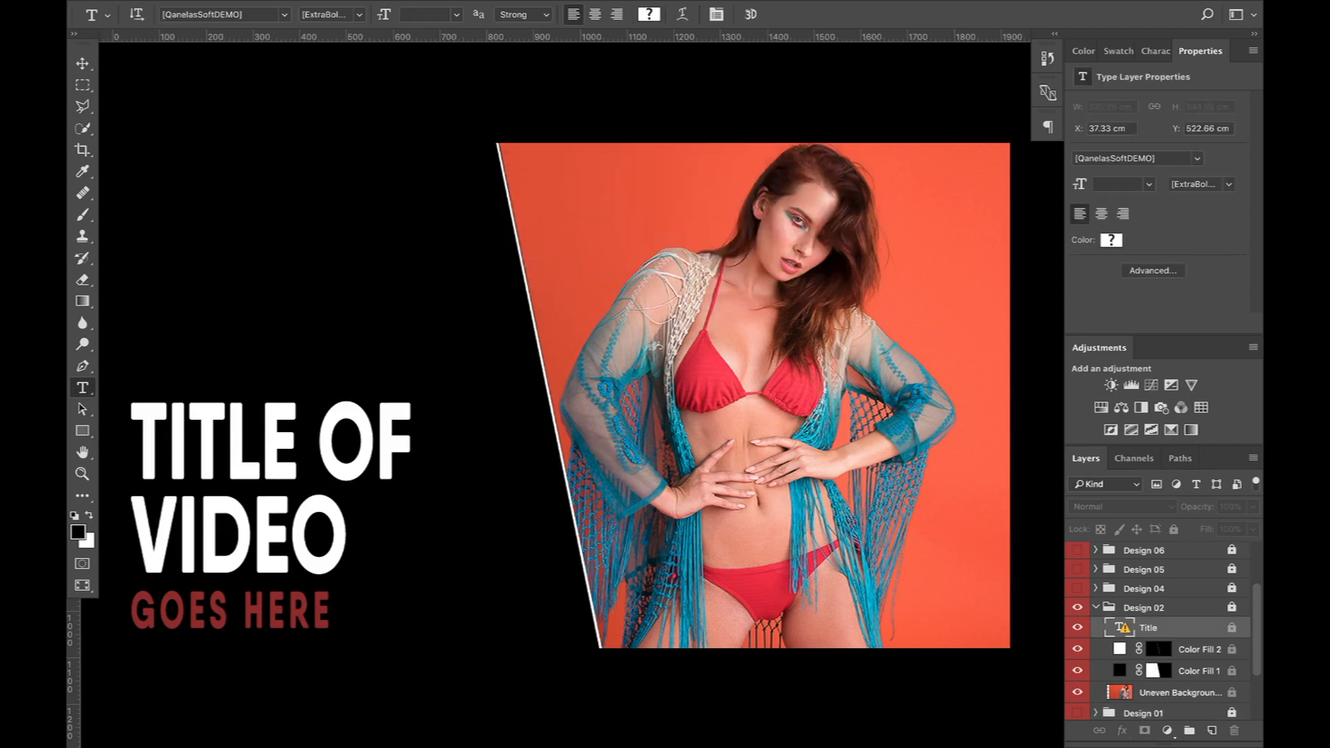
click(1233, 608)
click(191, 460)
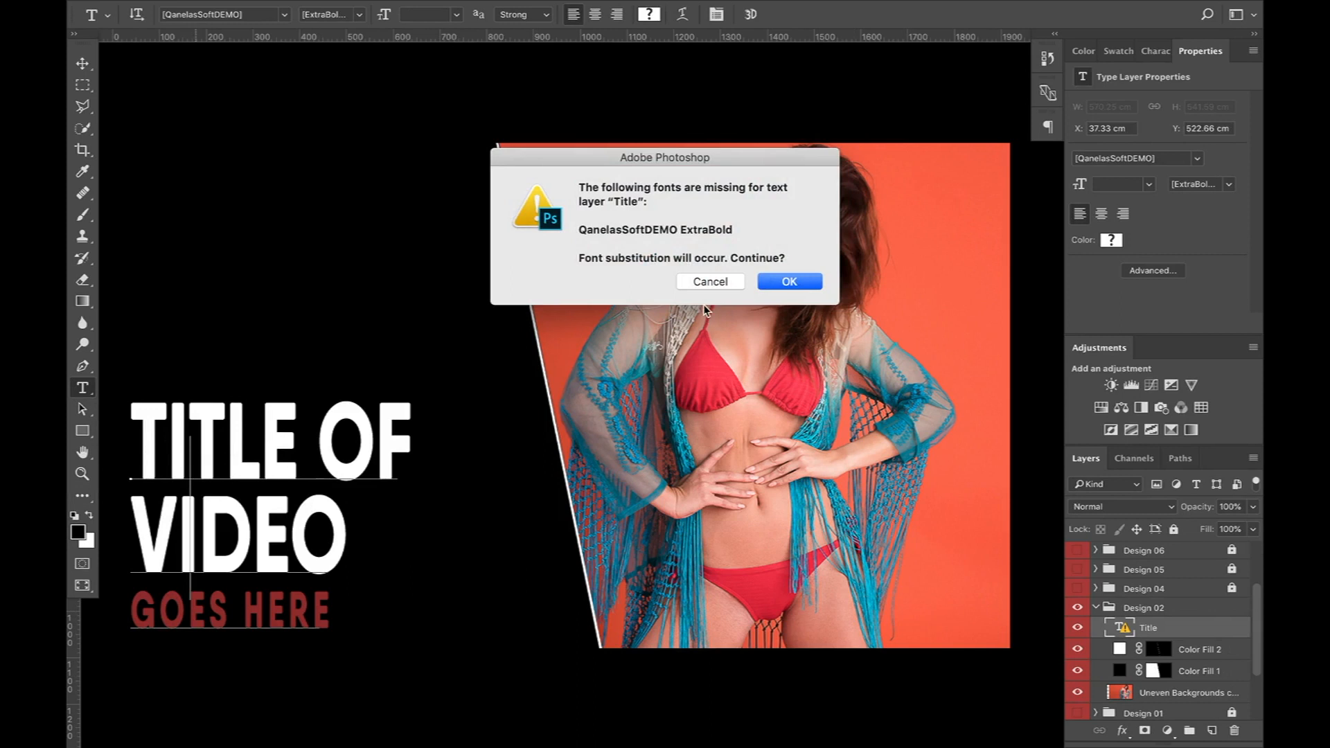
click(784, 284)
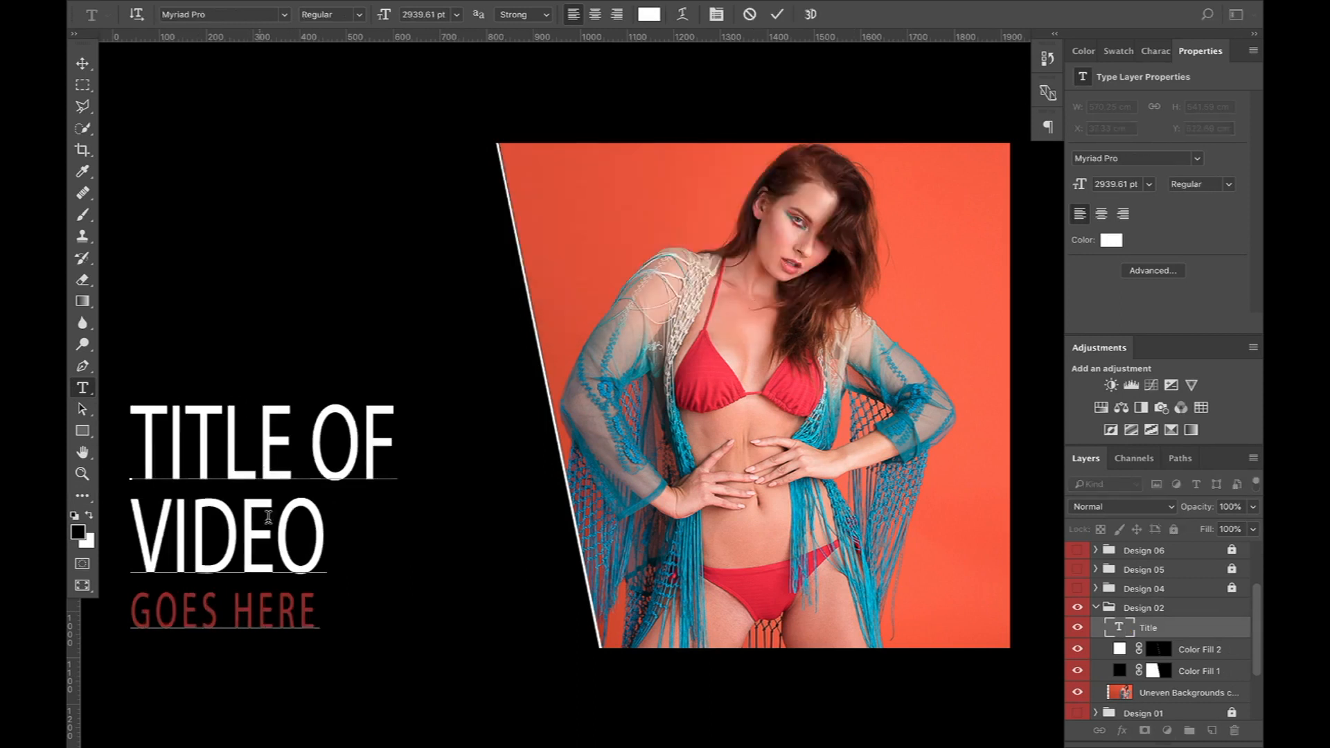
Step: Replace the white title text TITLE OF VIDEO with DODGE AND on one line and BURN on the next
drag(325, 532, 124, 421)
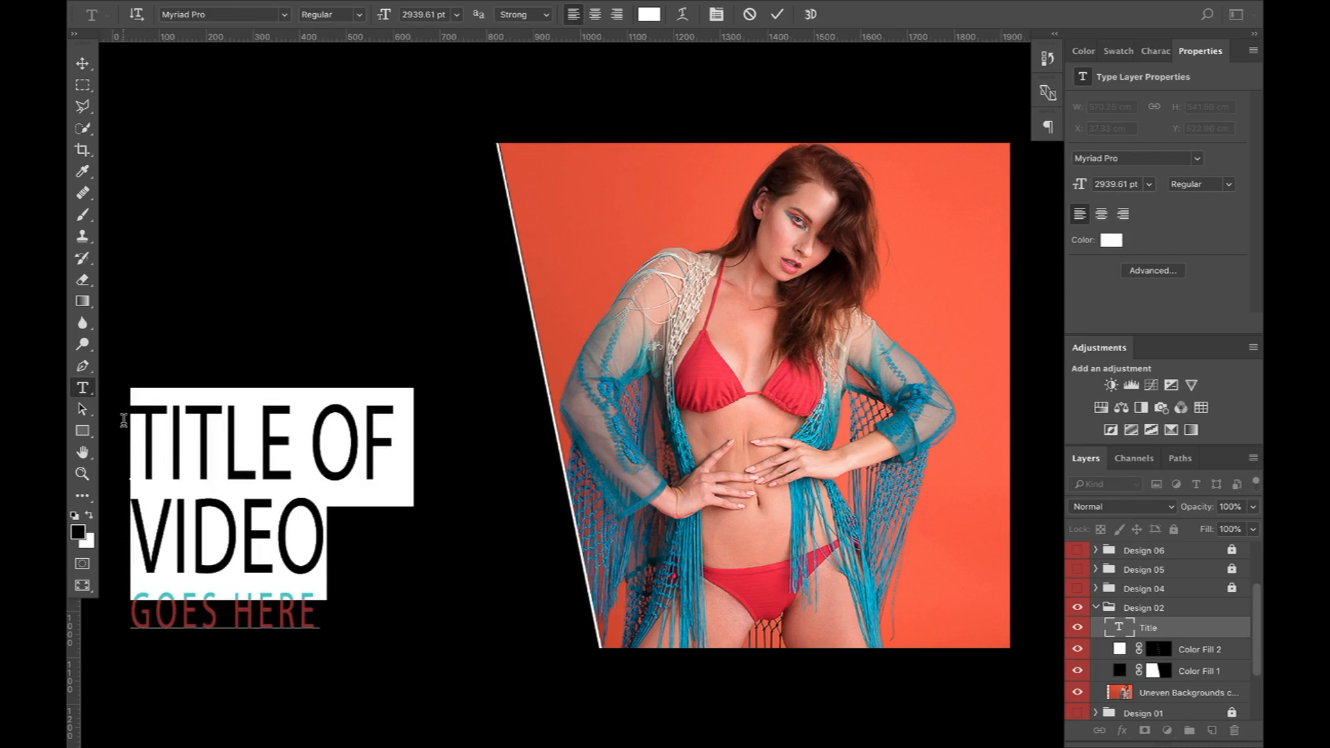
text(DODGE)
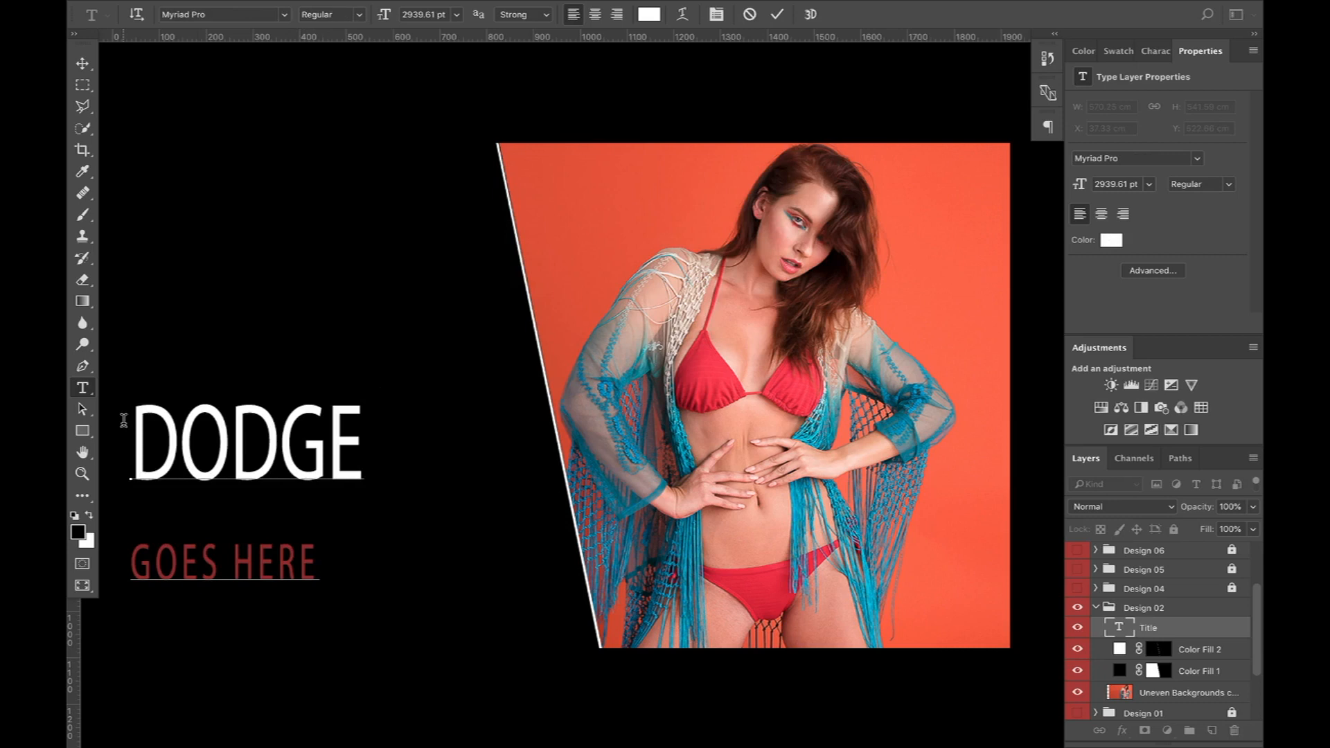
text( AND)
key(Return)
text(BURN)
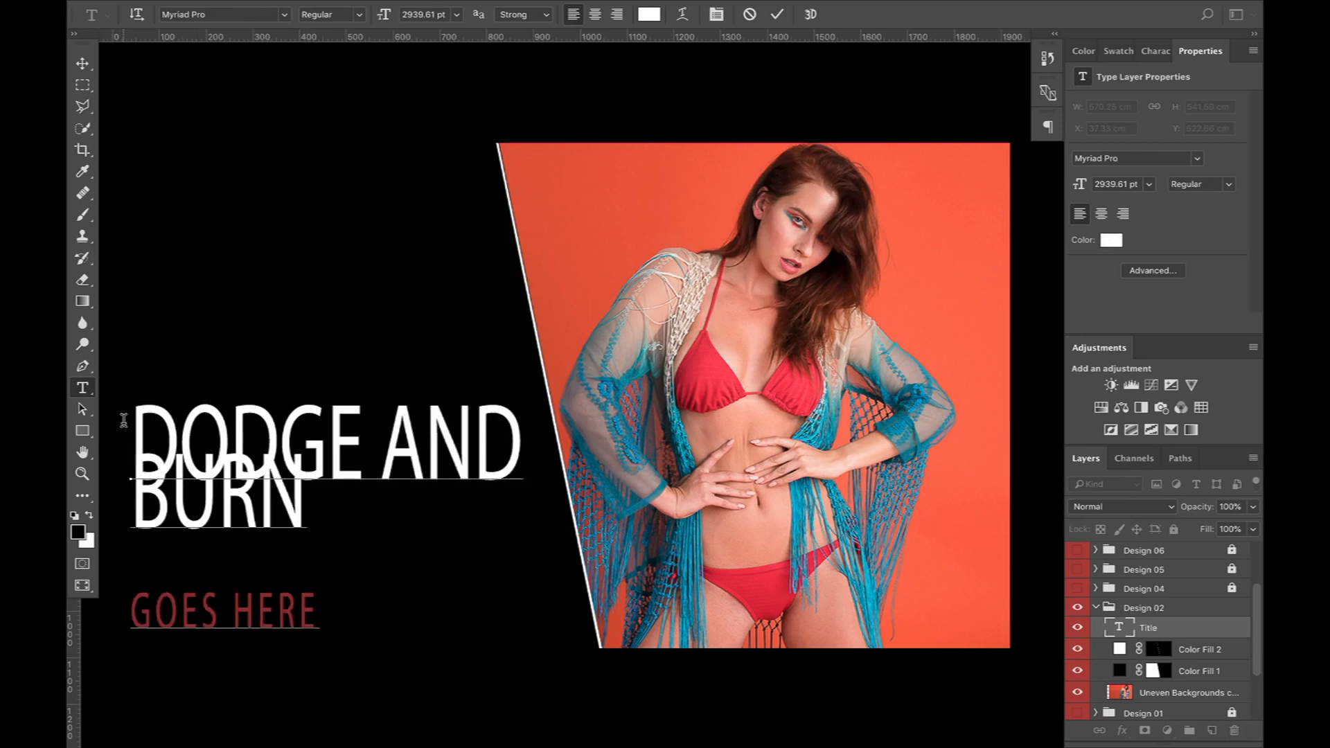
Step: Redo the line break before BURN so the second title line is spaced clear of DODGE AND
key(Left)
key(Left)
key(Left)
key(Left)
key(Return)
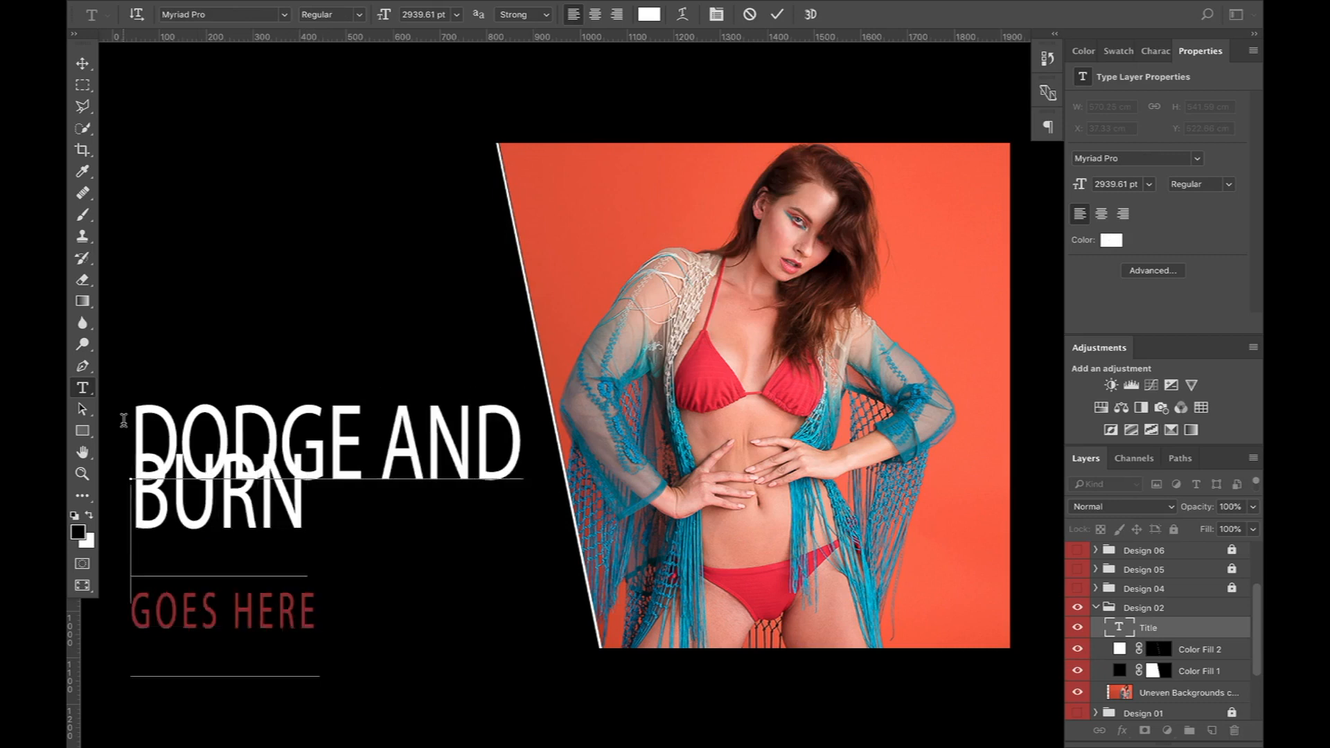
key(BackSpace)
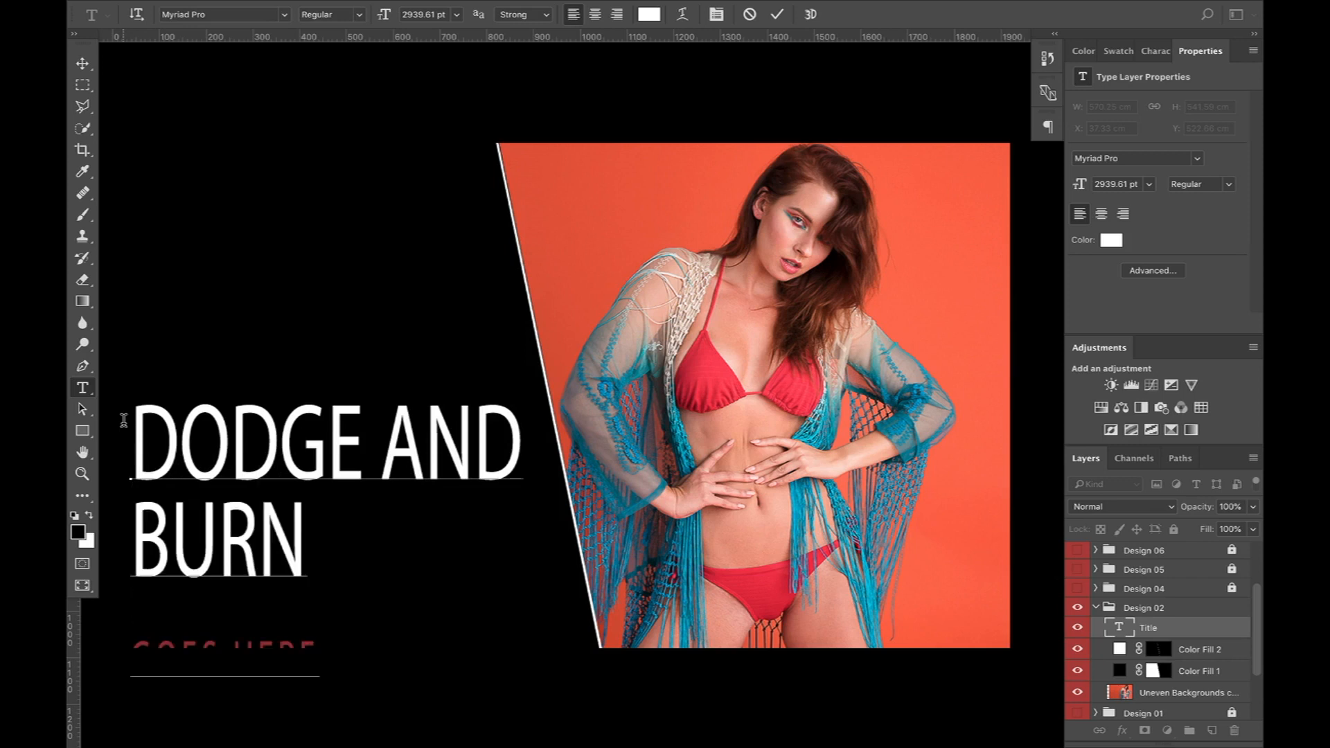
Step: Add the word QUICKLY after BURN on the second line of the title
key(Right)
key(Right)
key(Right)
key(Right)
key(Right)
key(Right)
key(Left)
text(AND BURN QUICKLY)
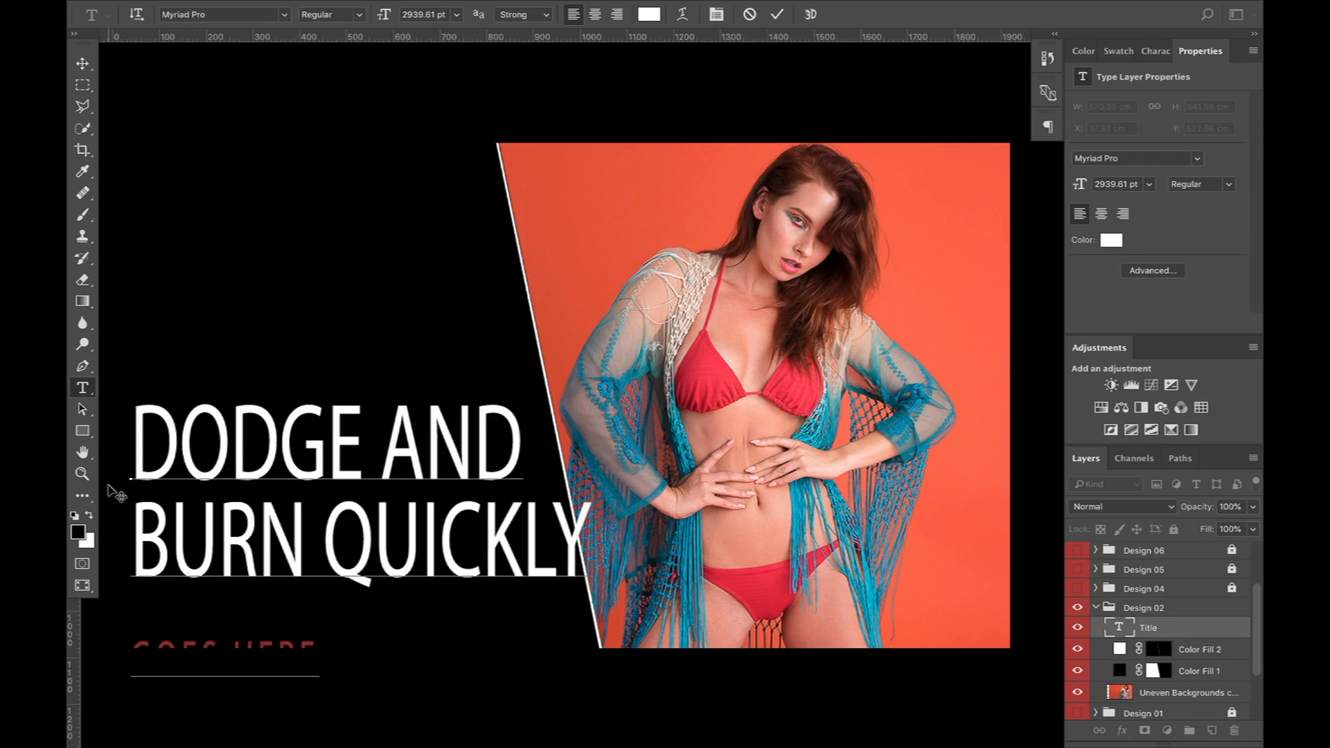
Step: Select both lines of the title DODGE AND BURN QUICKLY and reduce the font size to 1296 pt
double_click(185, 561)
mouse_move(587, 526)
mouse_down()
mouse_move(323, 490)
mouse_move(166, 412)
mouse_move(131, 409)
mouse_up()
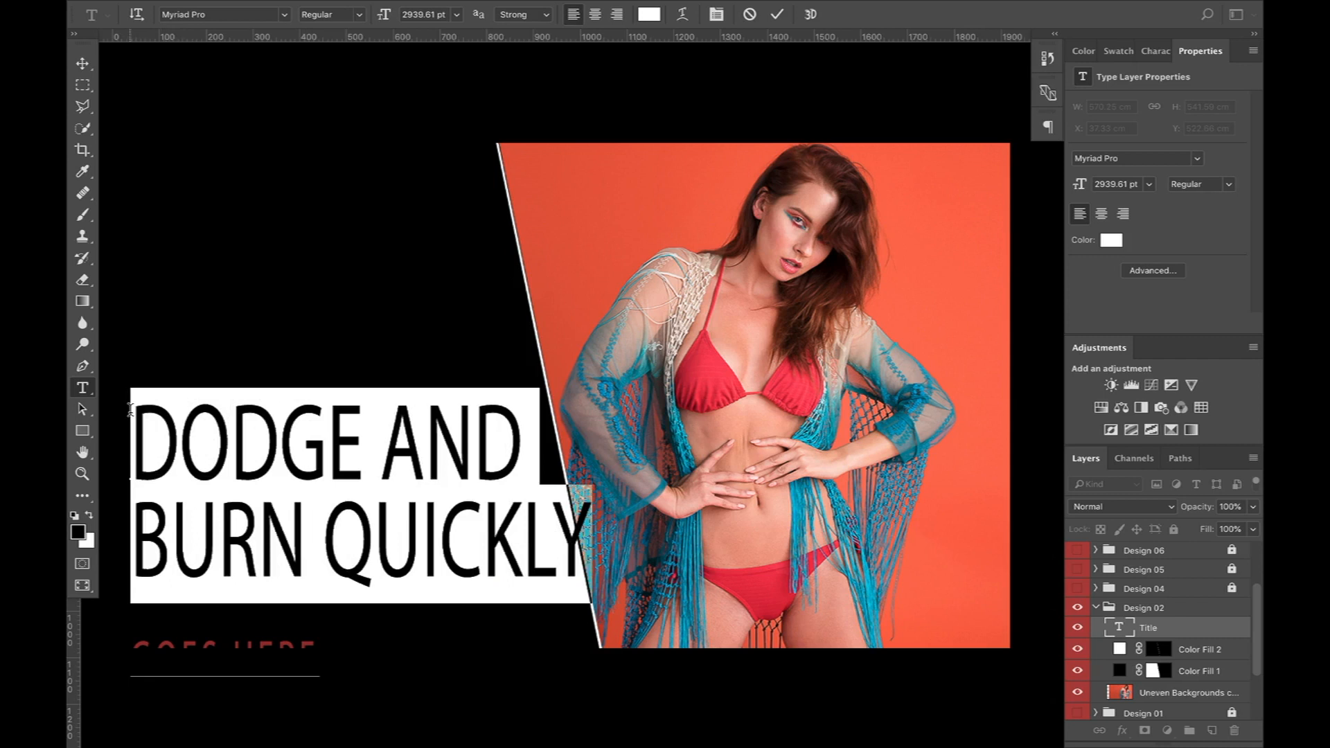
click(1146, 52)
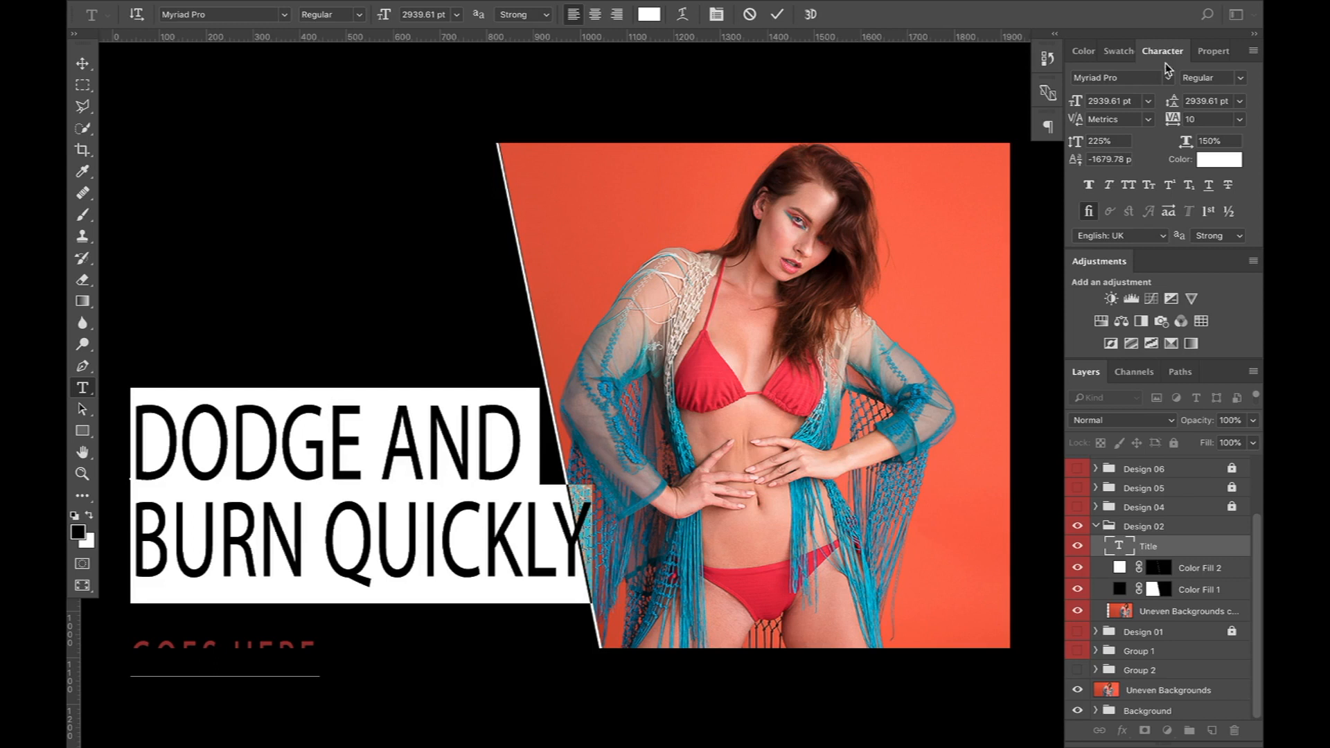
drag(1073, 104, 1078, 110)
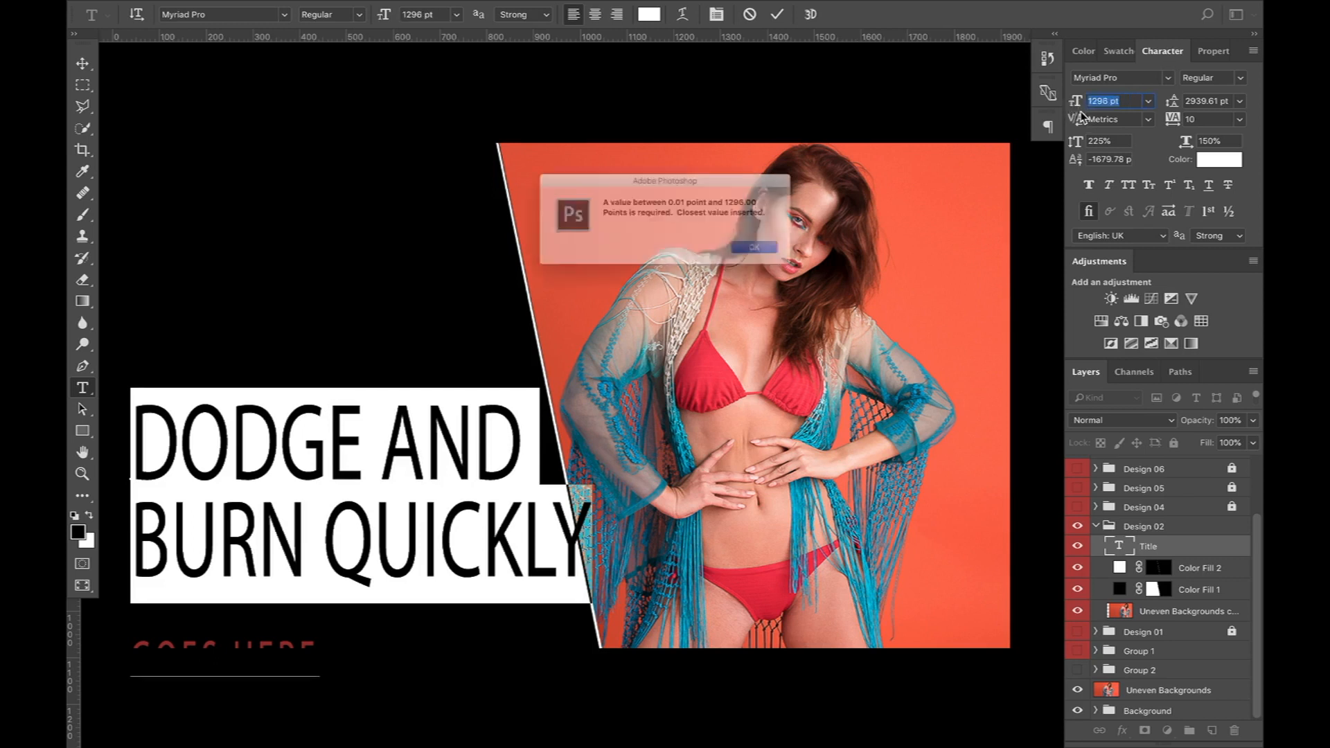
click(760, 266)
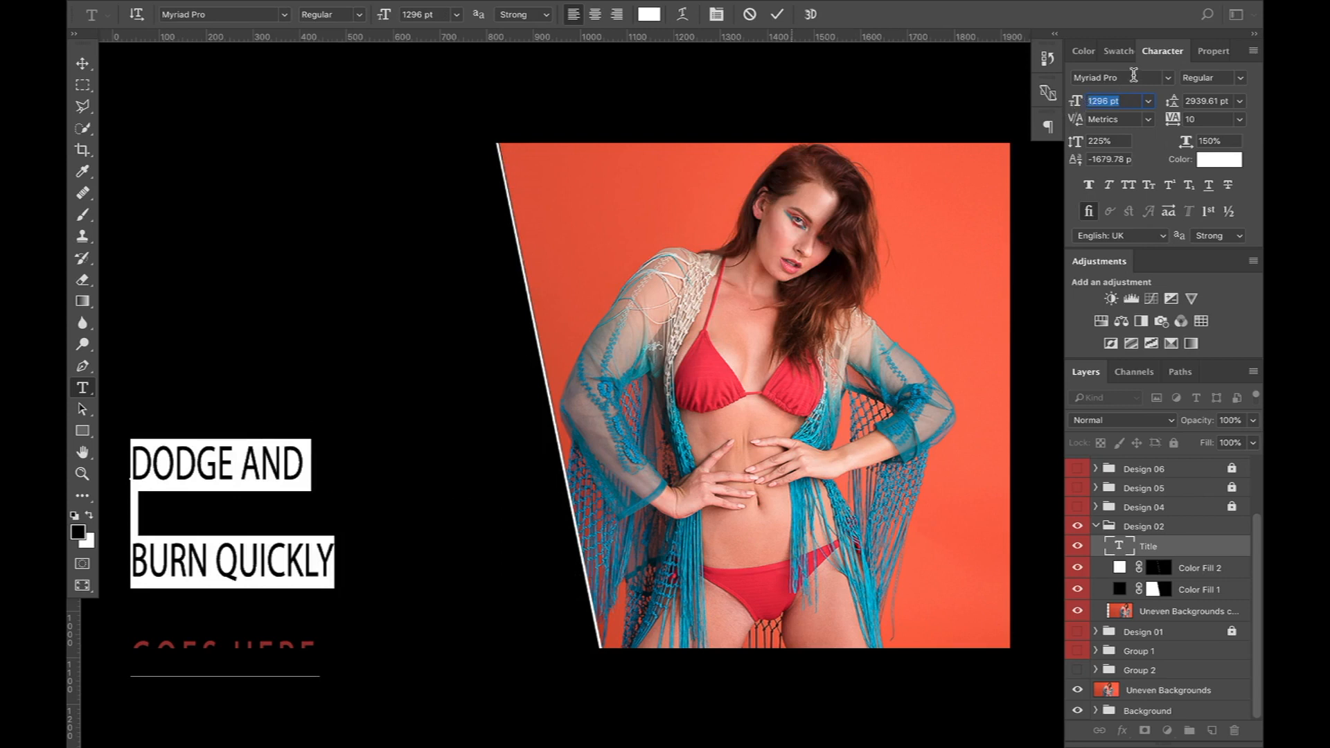
Step: Try DIN Condensed and settle on Futura Bold for the title, scaled 283% vertically and 139% horizontally
click(1168, 79)
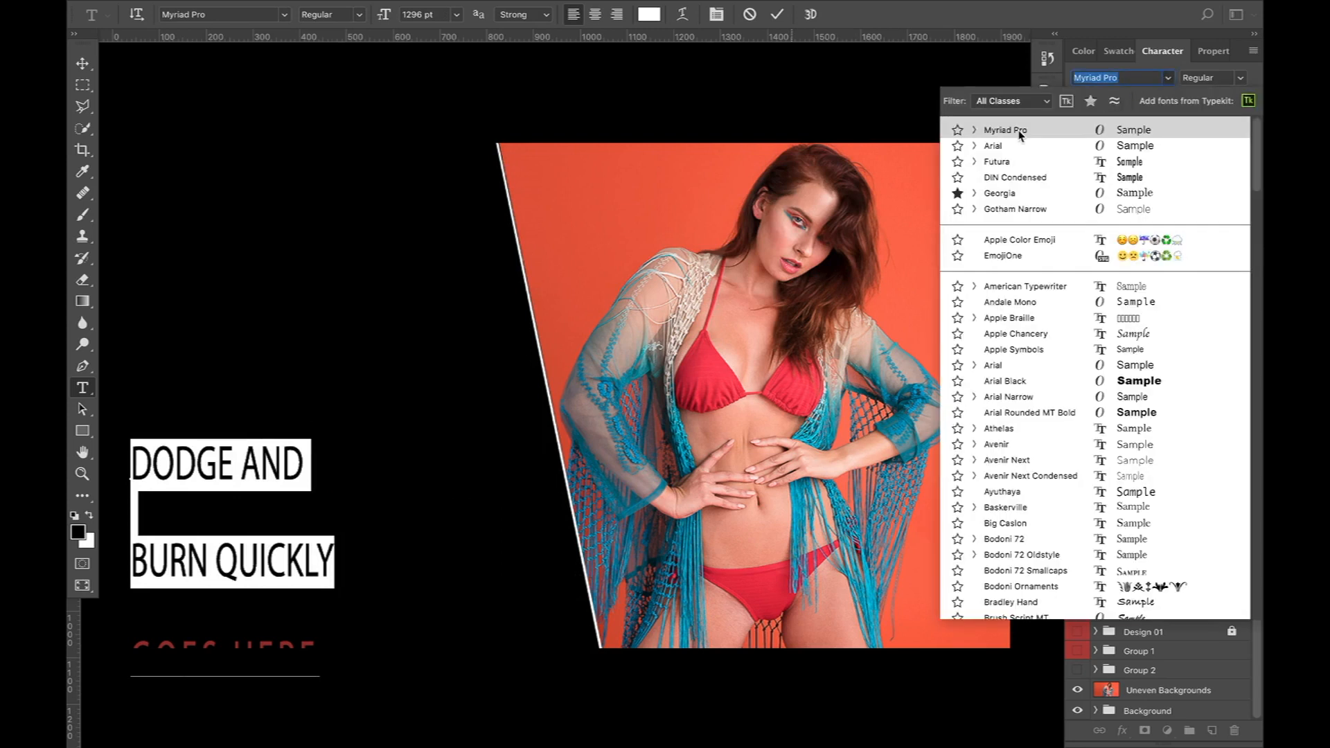
click(1013, 178)
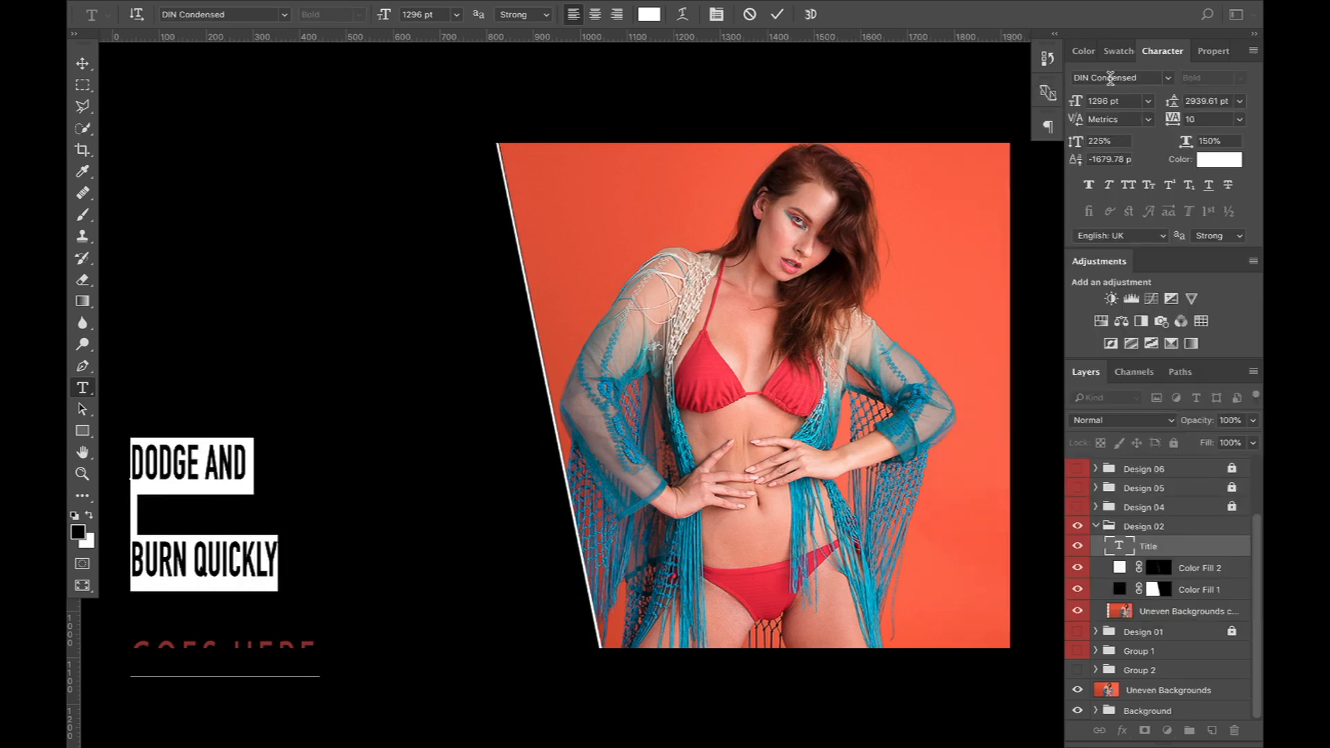
click(1164, 79)
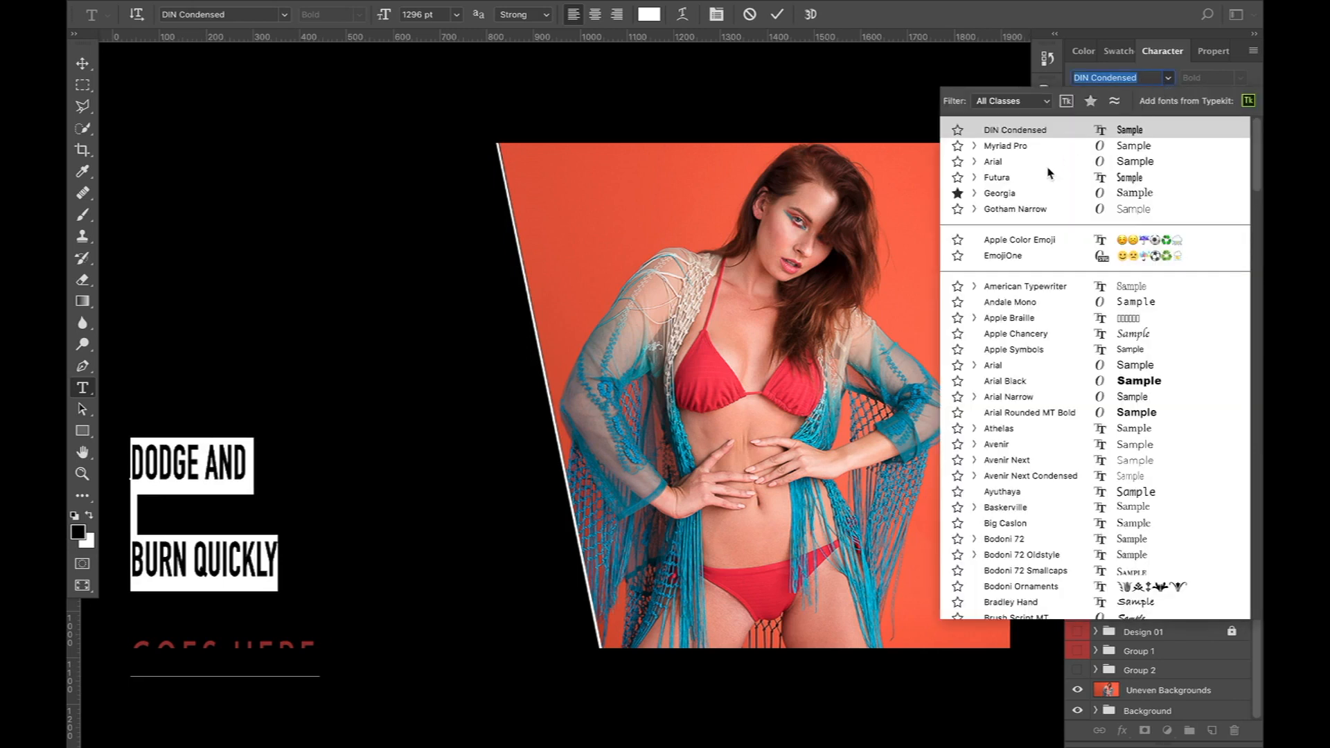
click(1032, 178)
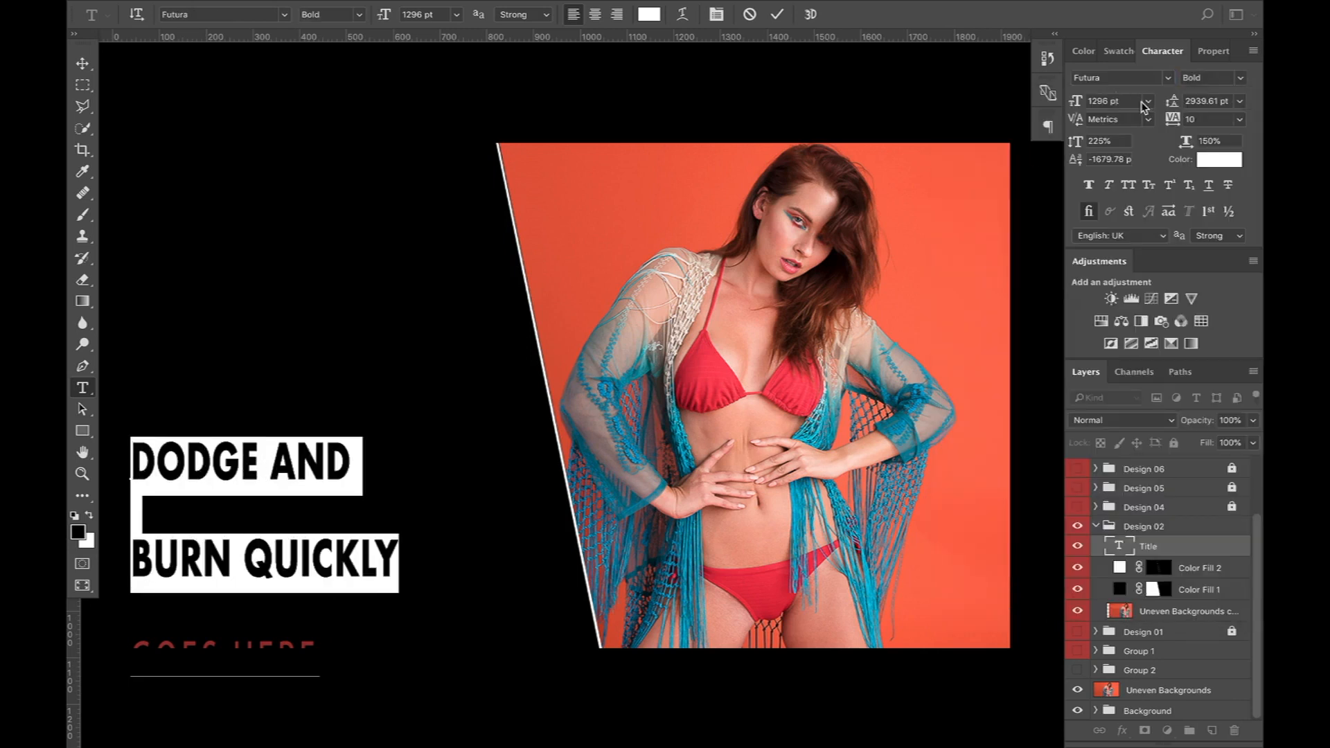
mouse_move(1081, 106)
mouse_down()
mouse_move(1096, 106)
mouse_move(1040, 149)
mouse_move(1182, 137)
mouse_up()
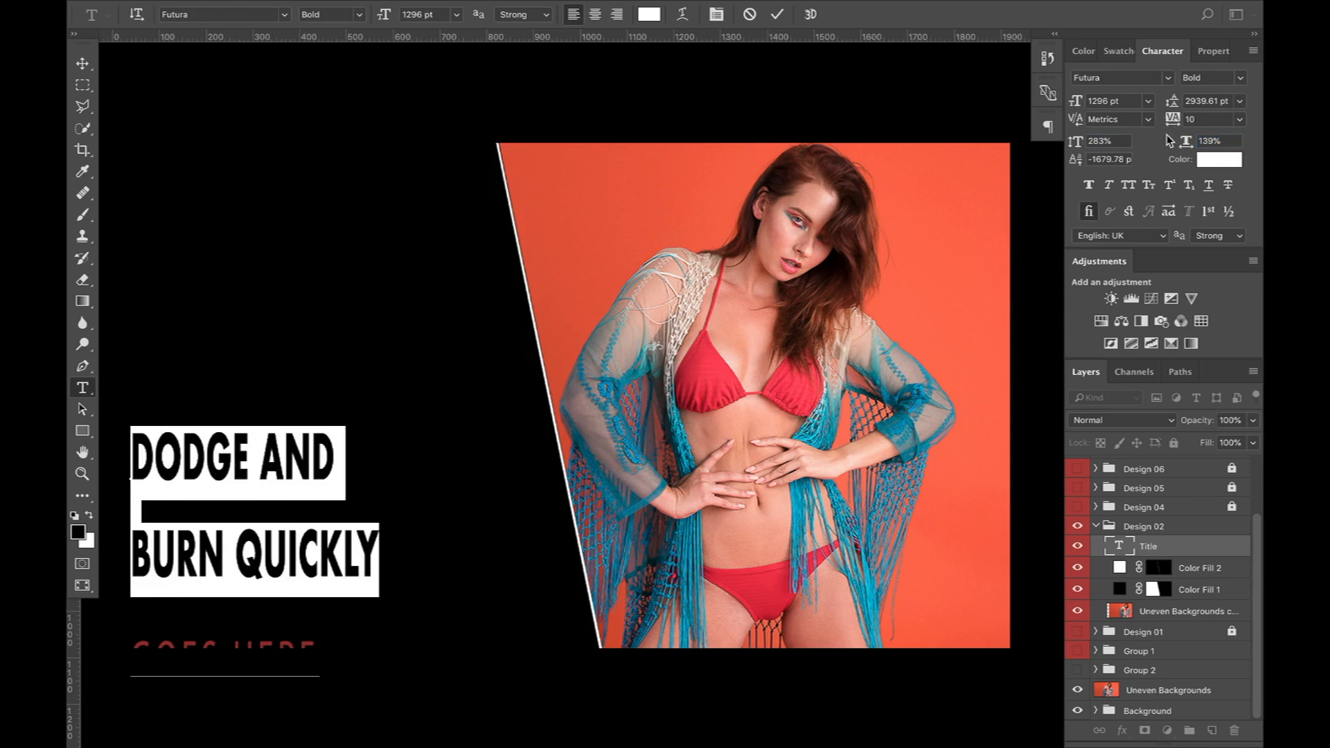
click(1096, 527)
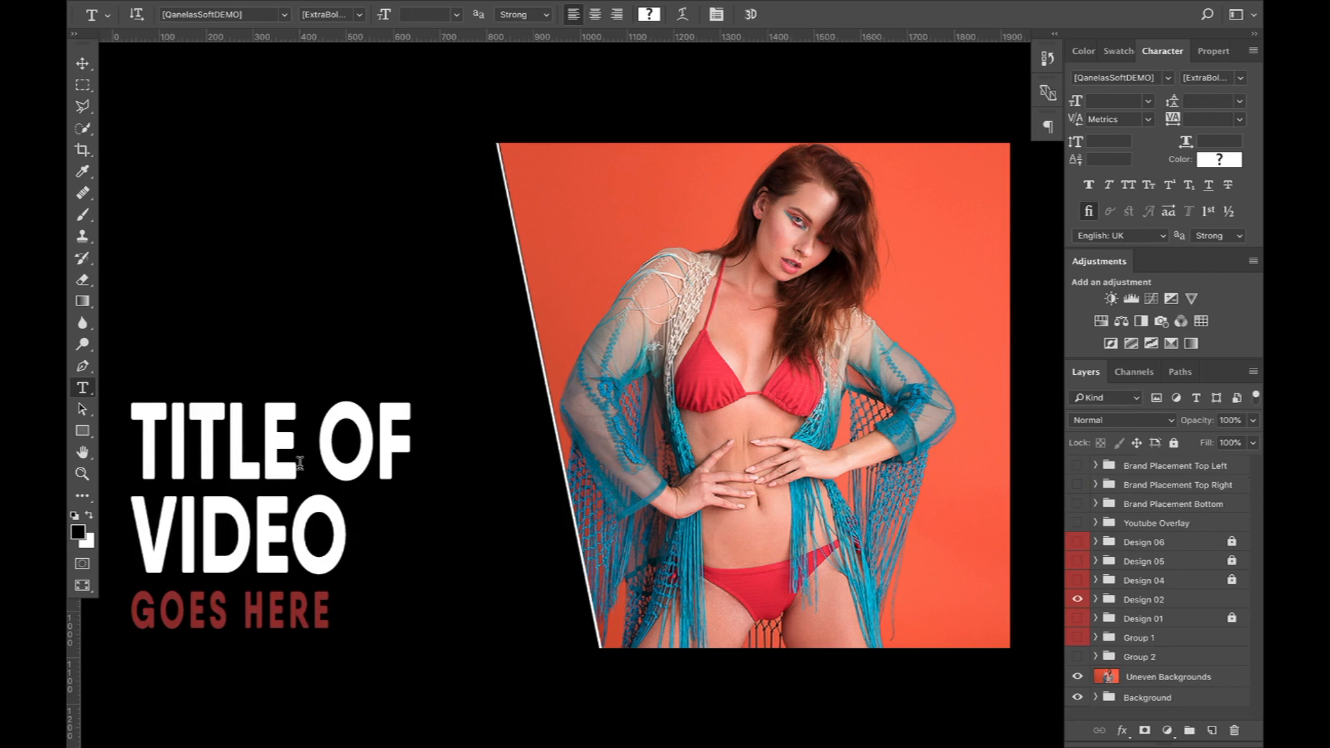
Step: Open the Design 02 title for editing with font substitution, and switch the visible layout from Design 02 to Design 04
click(299, 463)
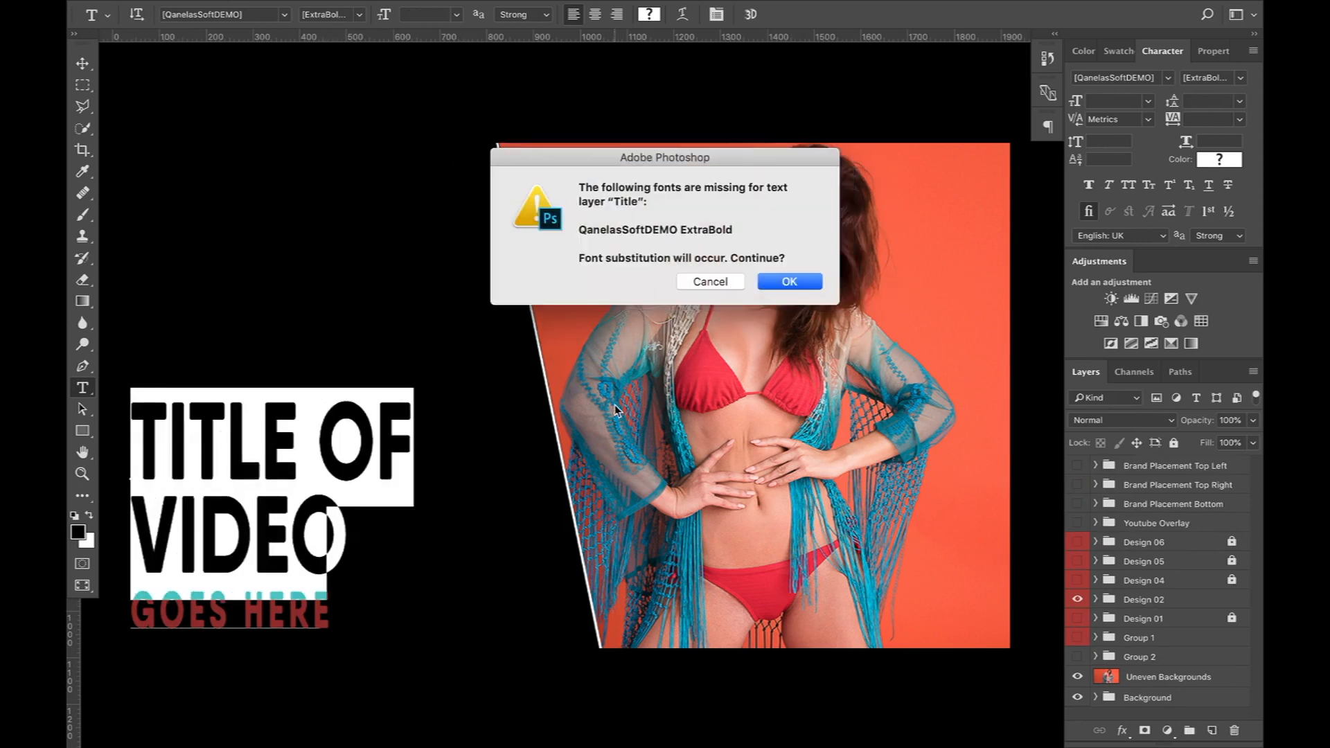
click(769, 277)
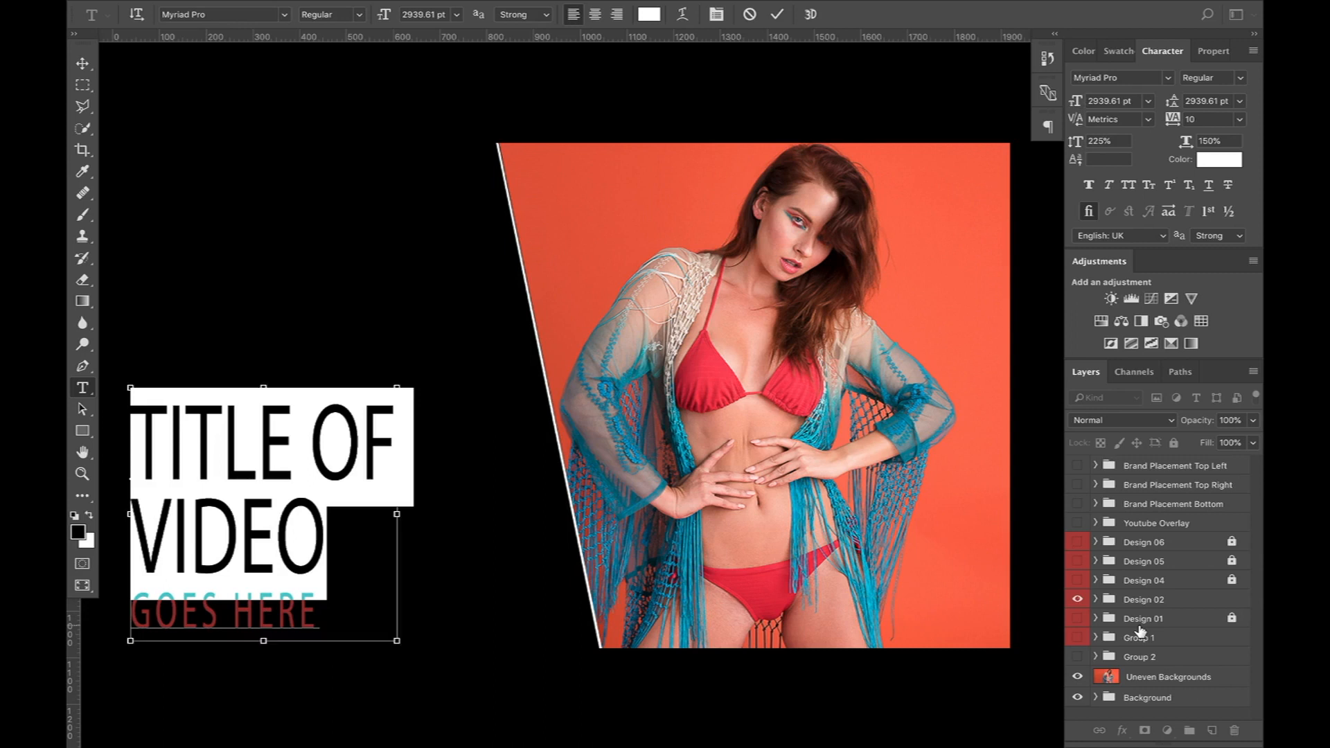
click(1078, 600)
click(1078, 581)
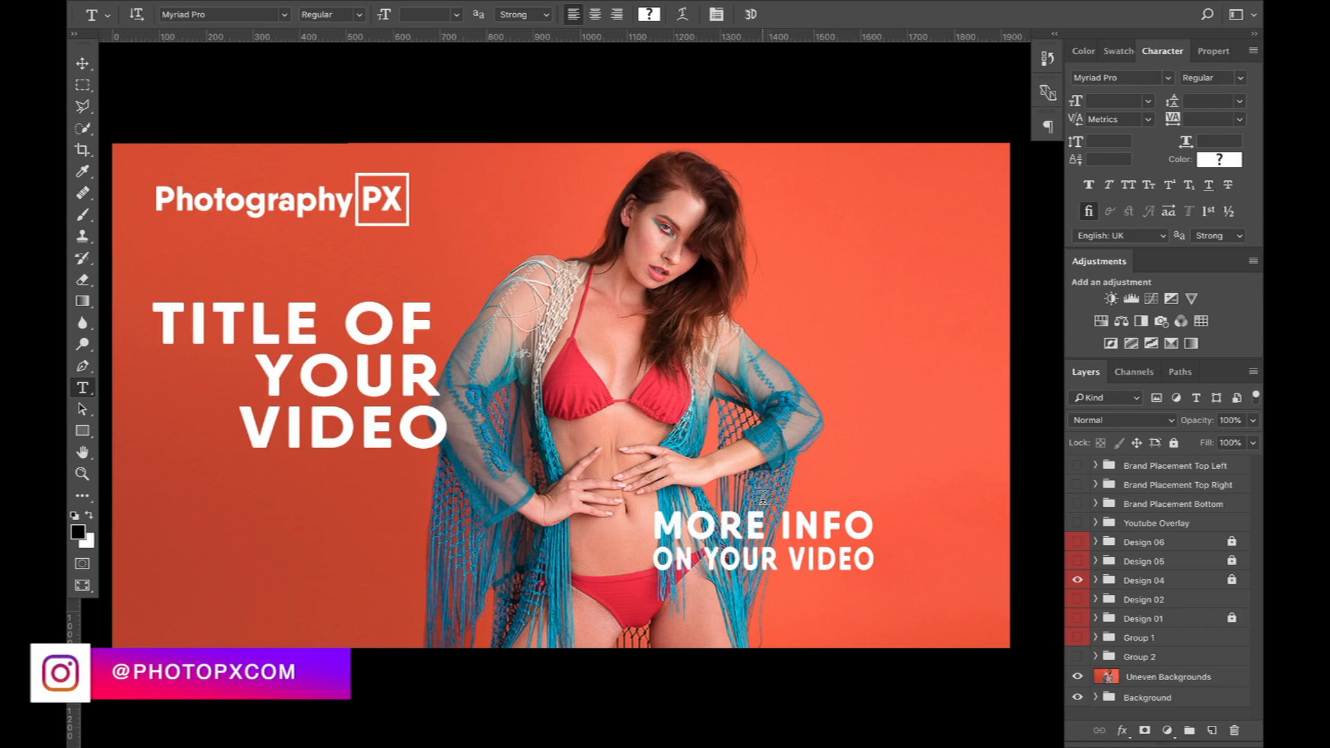
Step: Try to edit the title of Design 04 with the Type tool and collapse the group again
click(195, 298)
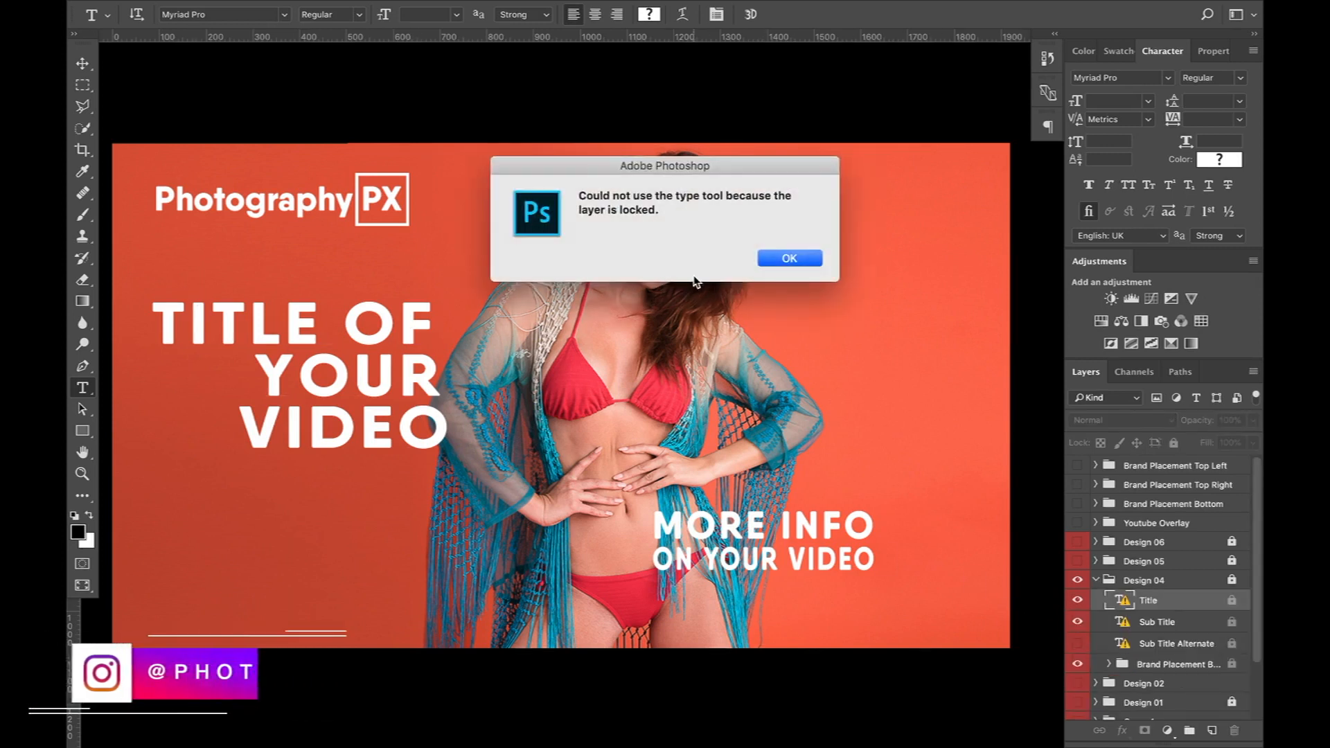
click(783, 260)
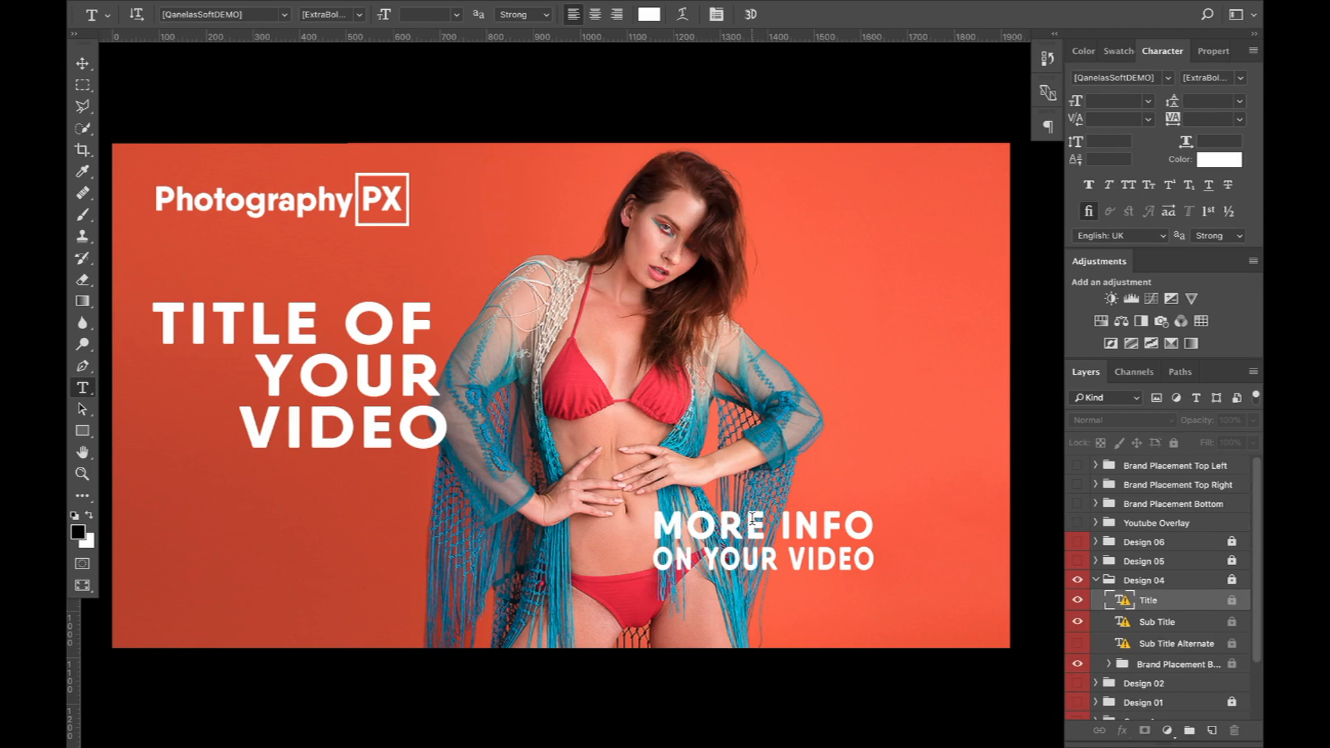
click(1096, 579)
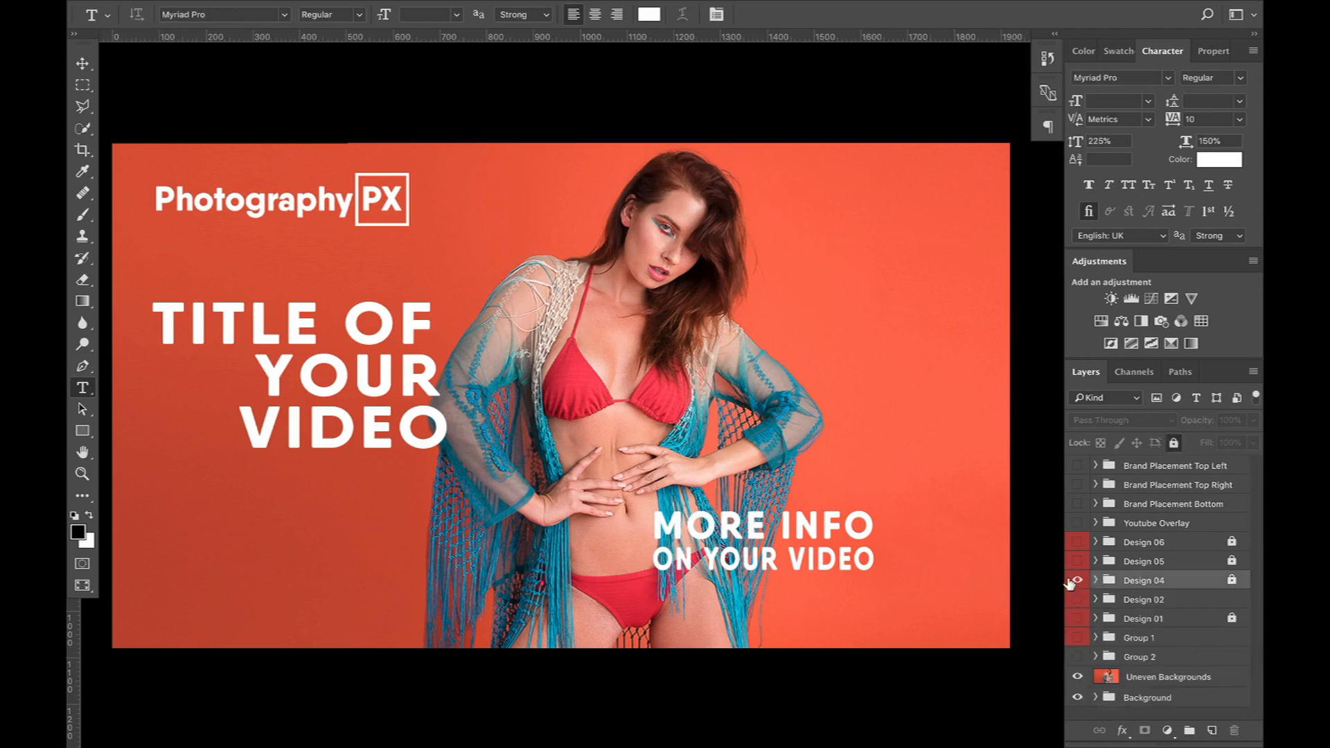
Step: Preview Design 05 and Design 06 in turn, leaving Design 06 as the only visible design
click(1077, 562)
click(1078, 580)
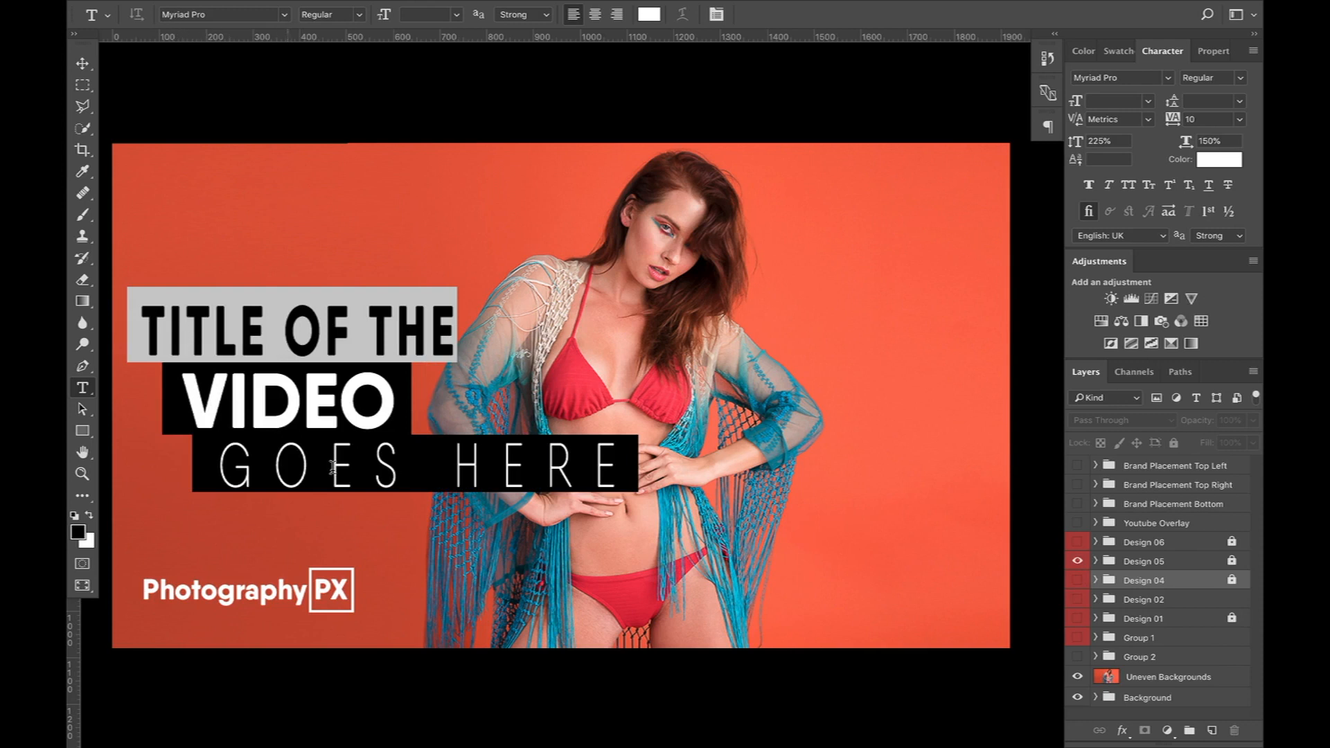
click(1078, 542)
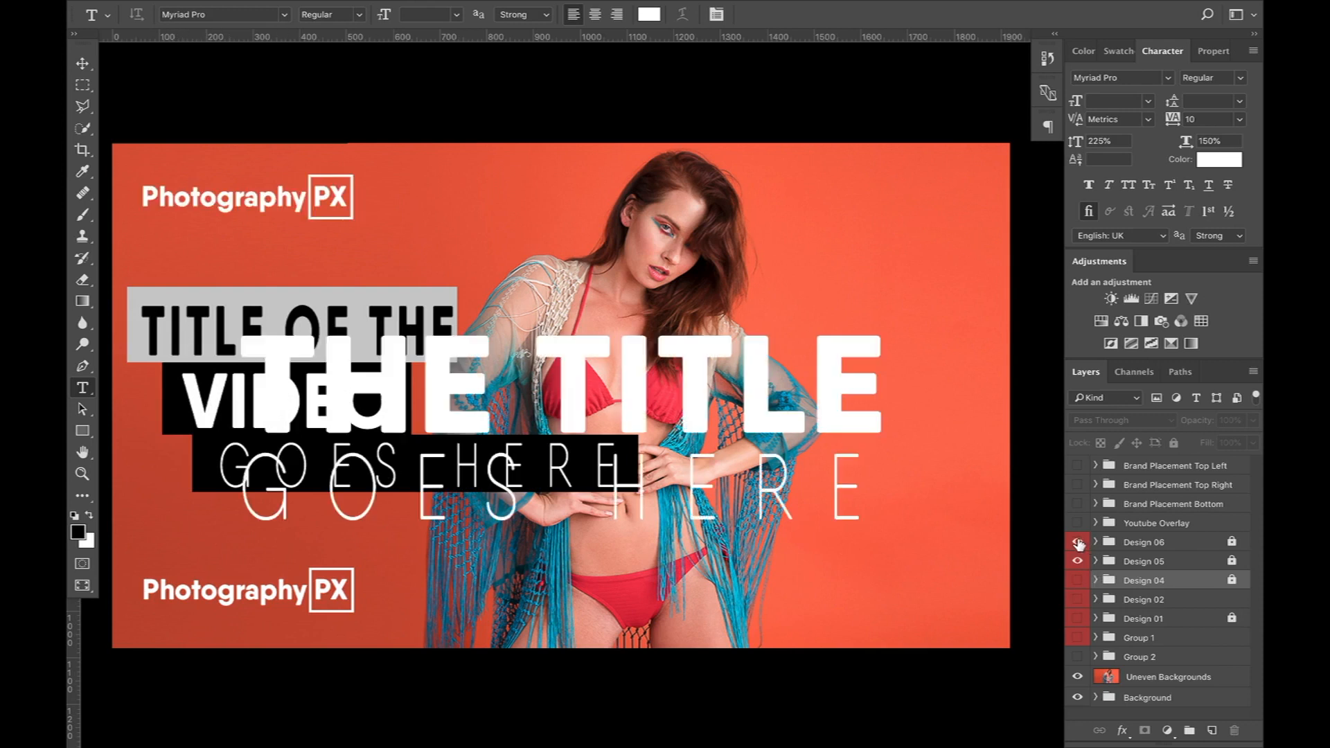
click(1078, 562)
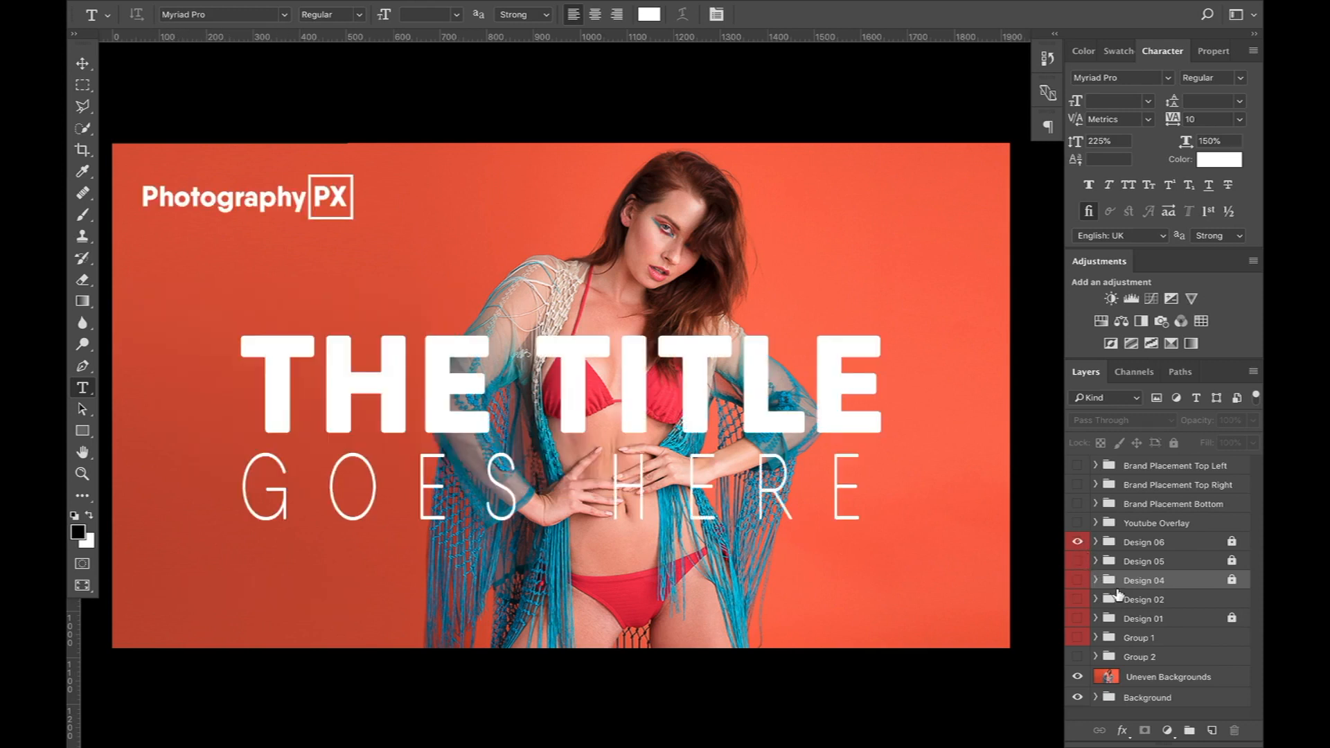
Step: Toggle the Uneven Backgrounds photo and Group 2 to compare the layout without them, leaving both hidden
click(1078, 677)
click(1078, 677)
click(1078, 679)
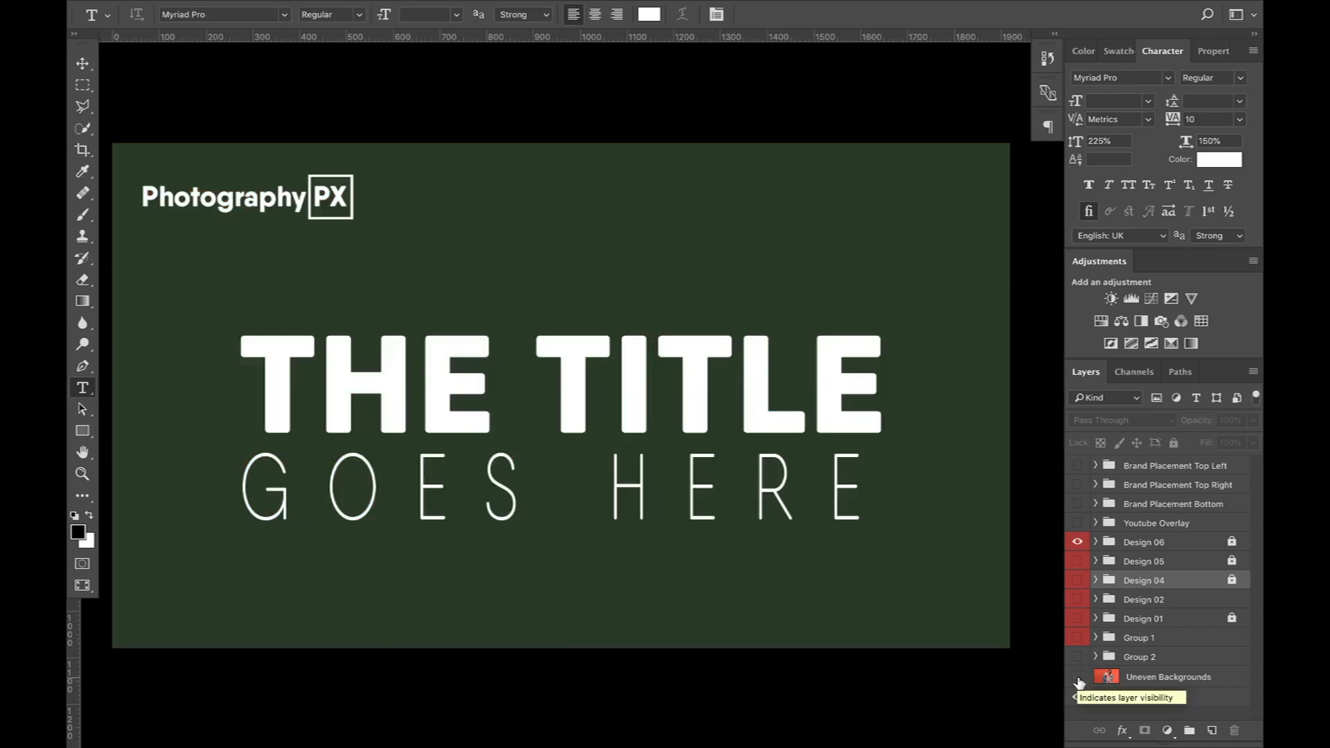
click(1078, 678)
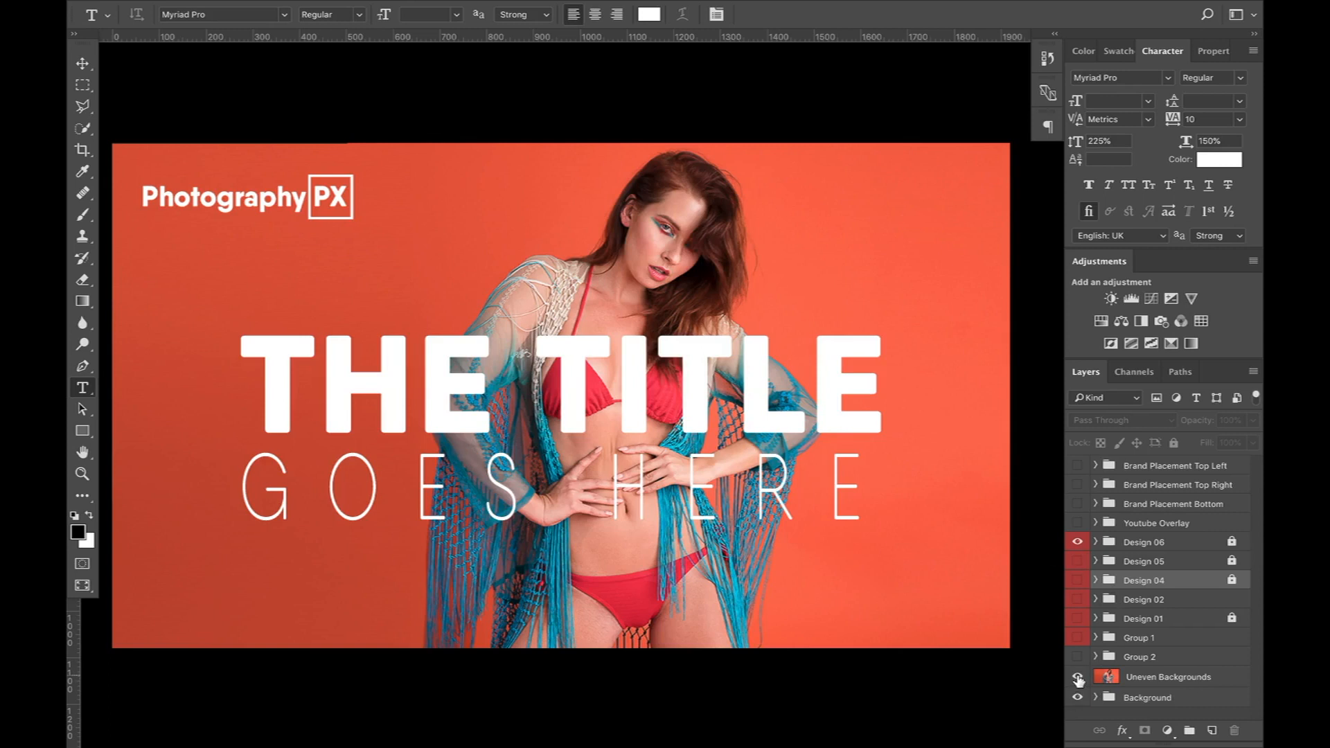
click(1078, 677)
click(1078, 657)
click(1079, 658)
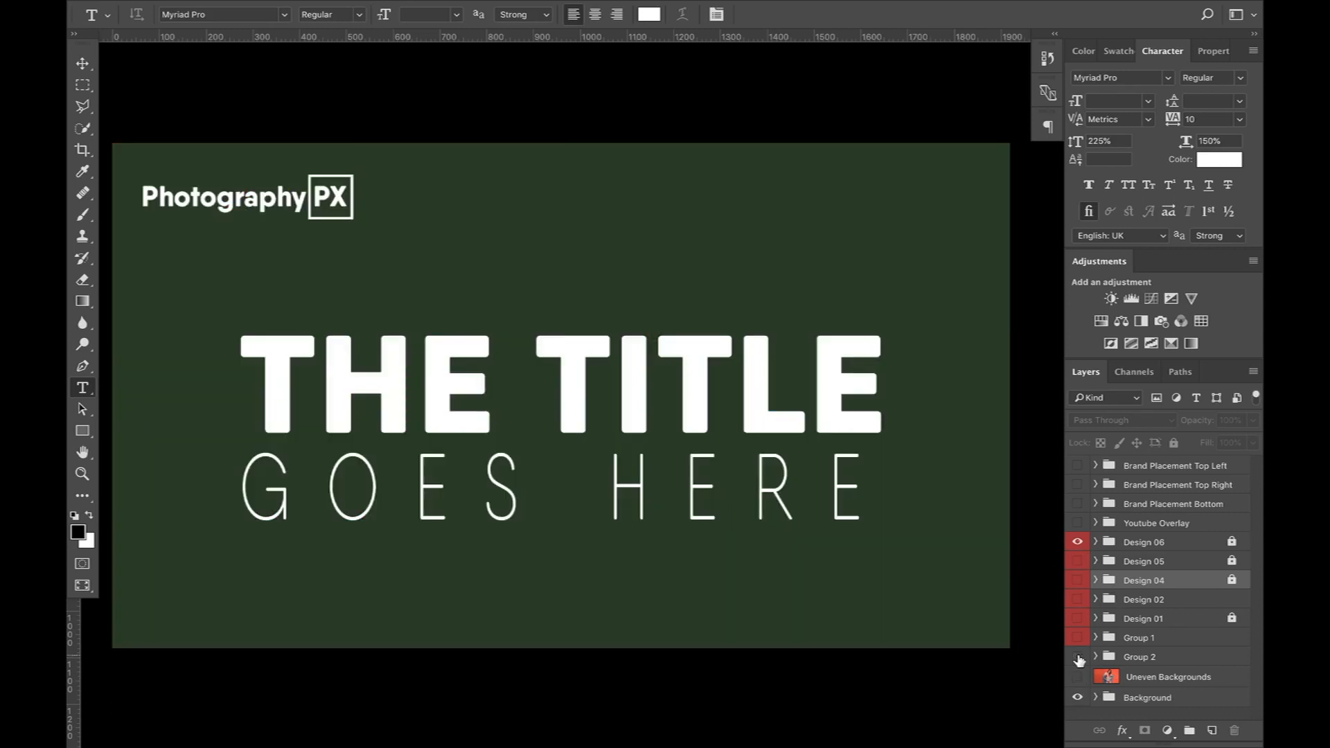
Step: Select the groups Design 01 through Design 06, toggle Design 01 and Design 06, and restore the Uneven Backgrounds photo
click(1158, 621)
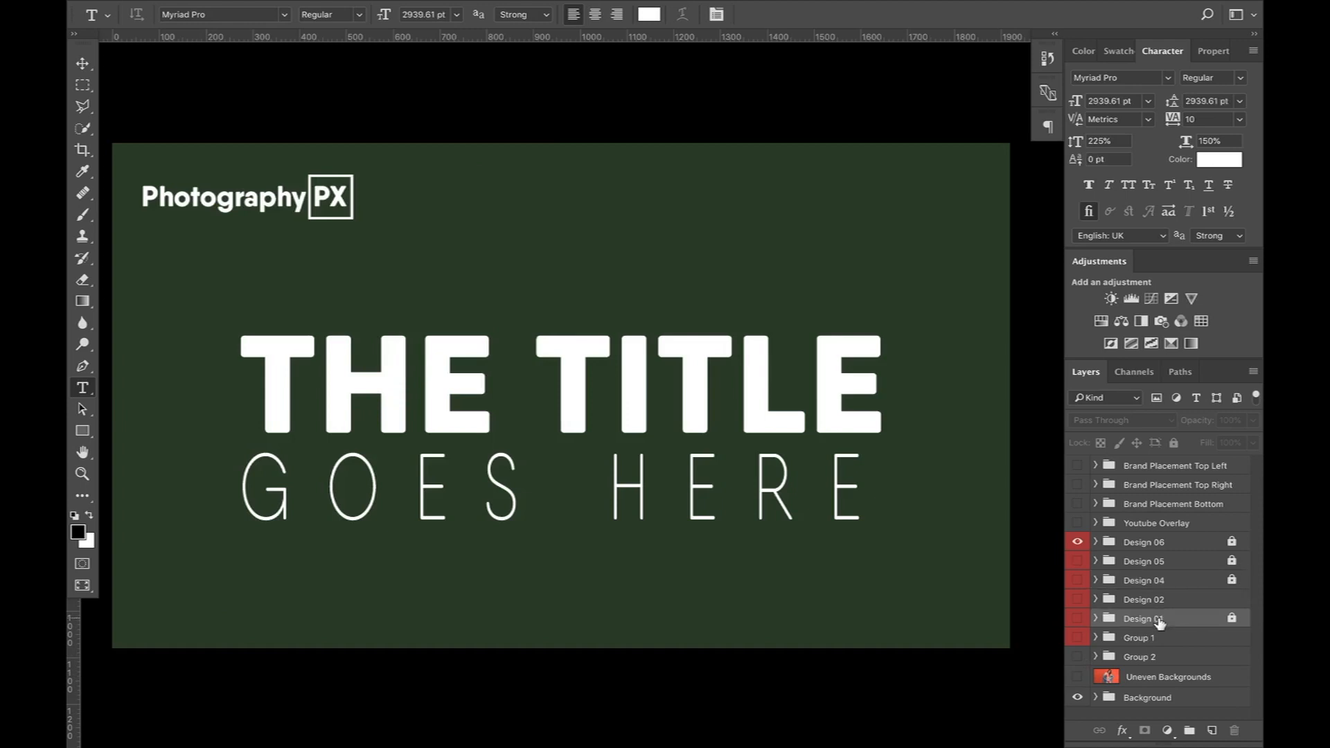
shift+click(1169, 551)
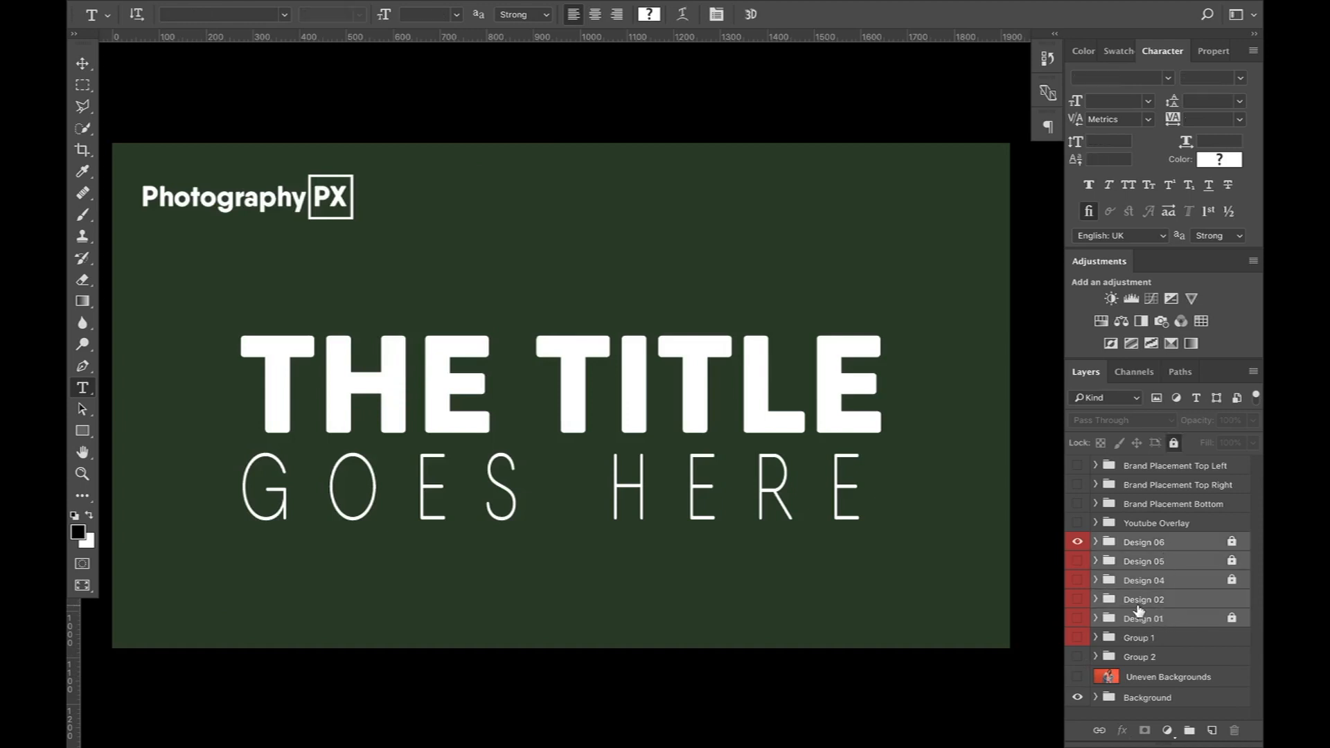
click(1078, 619)
click(1078, 620)
click(1078, 542)
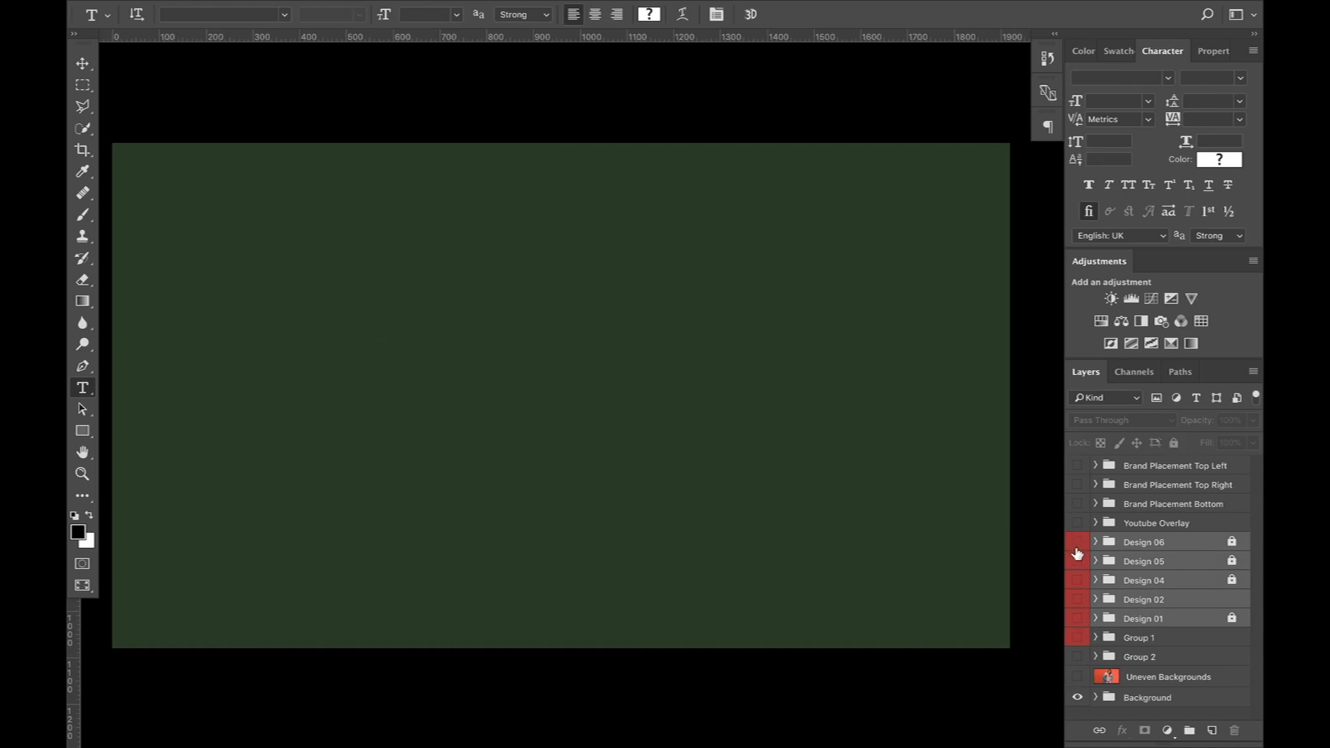
click(1078, 542)
click(1079, 676)
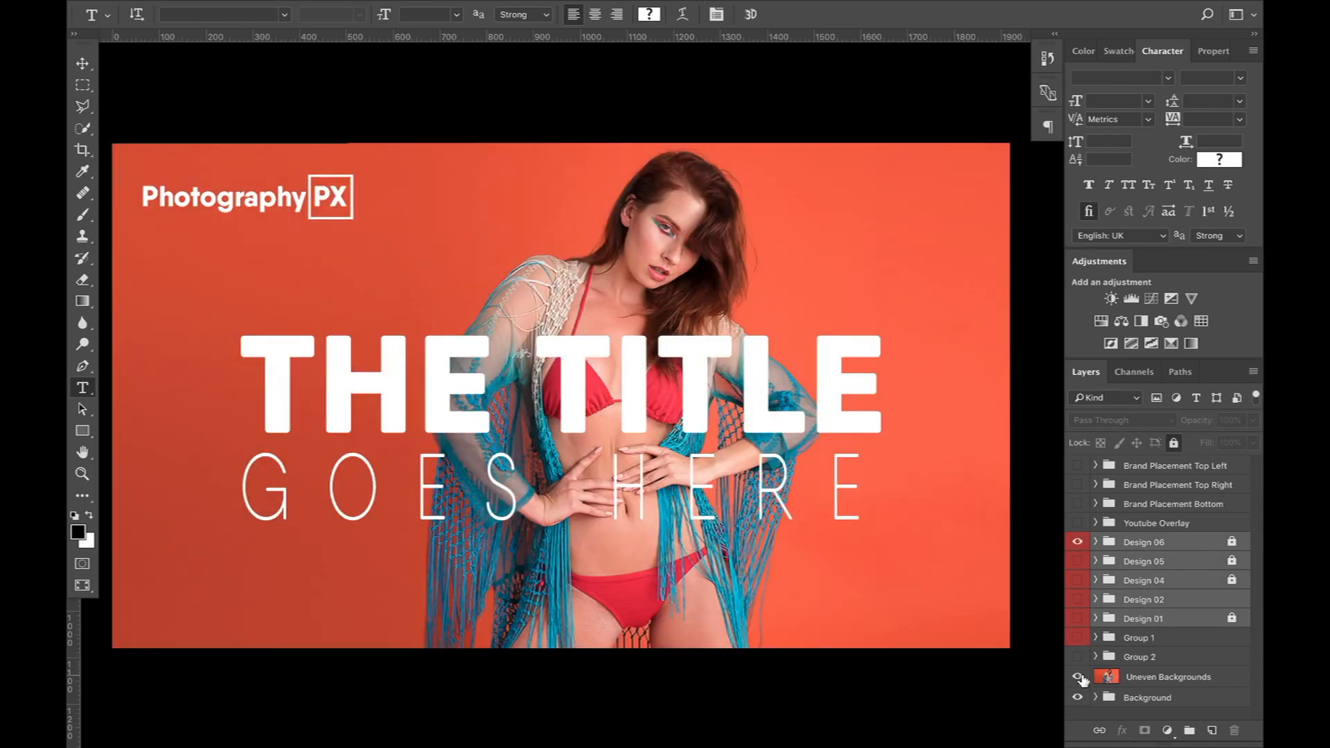
Step: Switch the visible layout from Design 06 to Design 01 and check it against the Youtube Overlay
click(1077, 542)
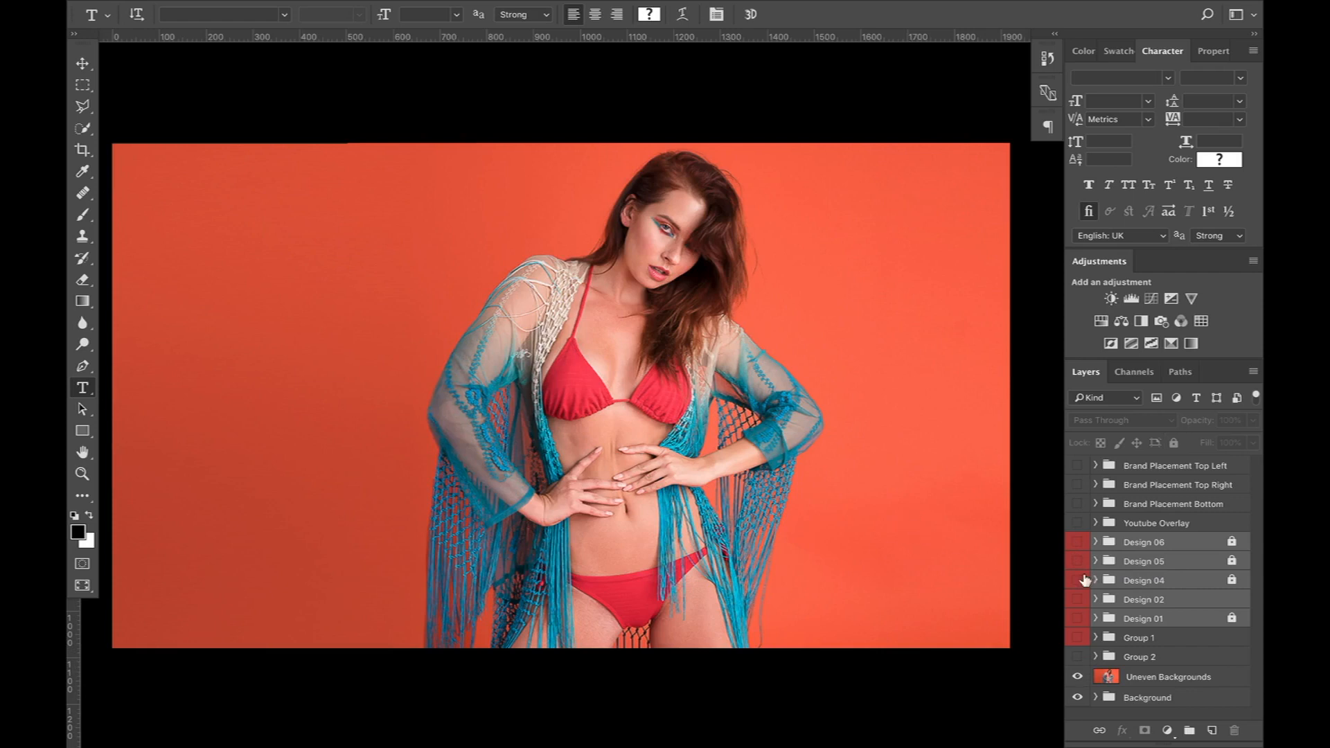
click(1078, 622)
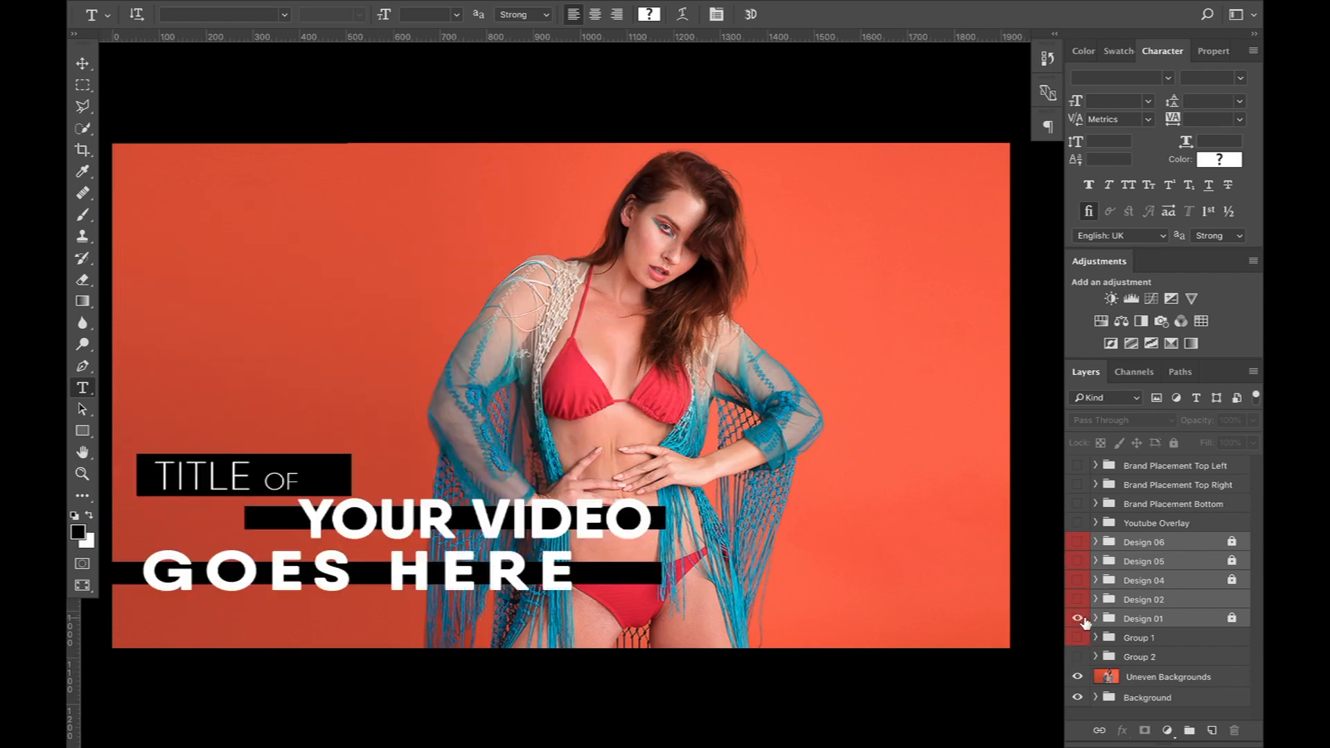
click(1182, 620)
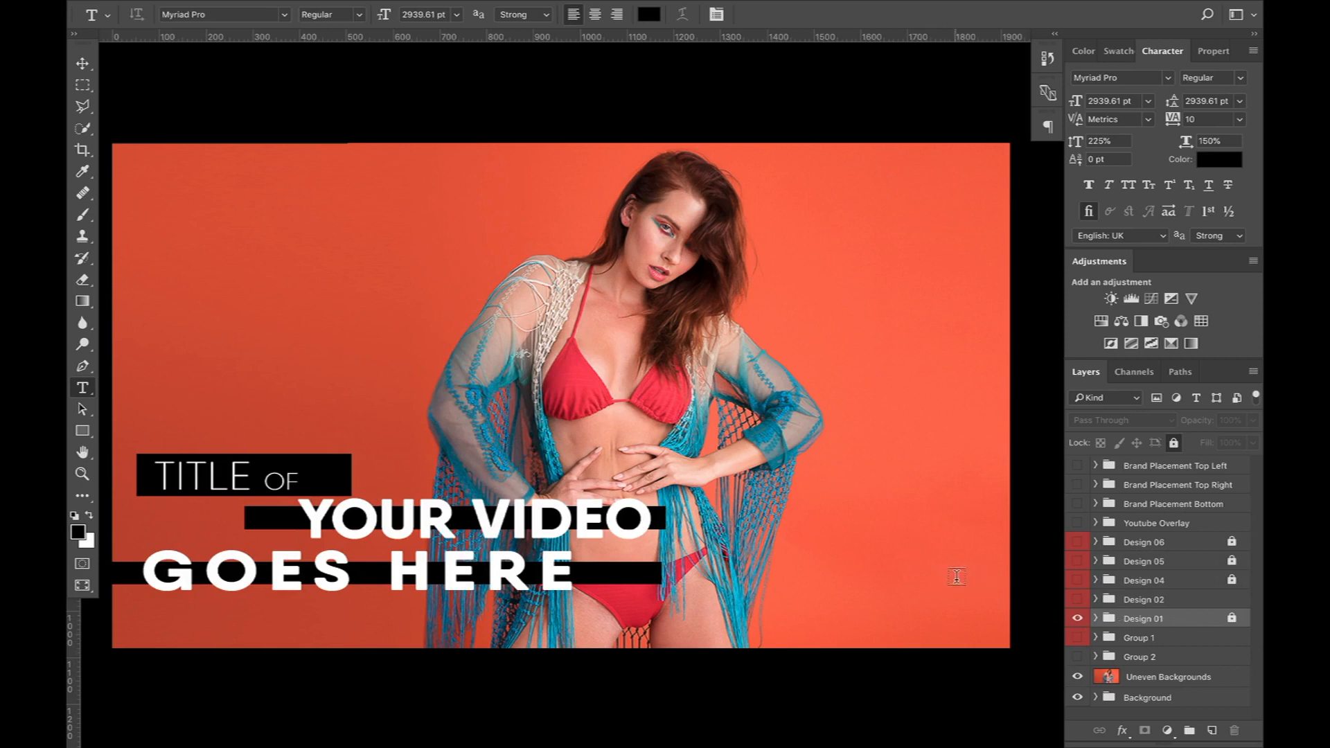
click(1078, 523)
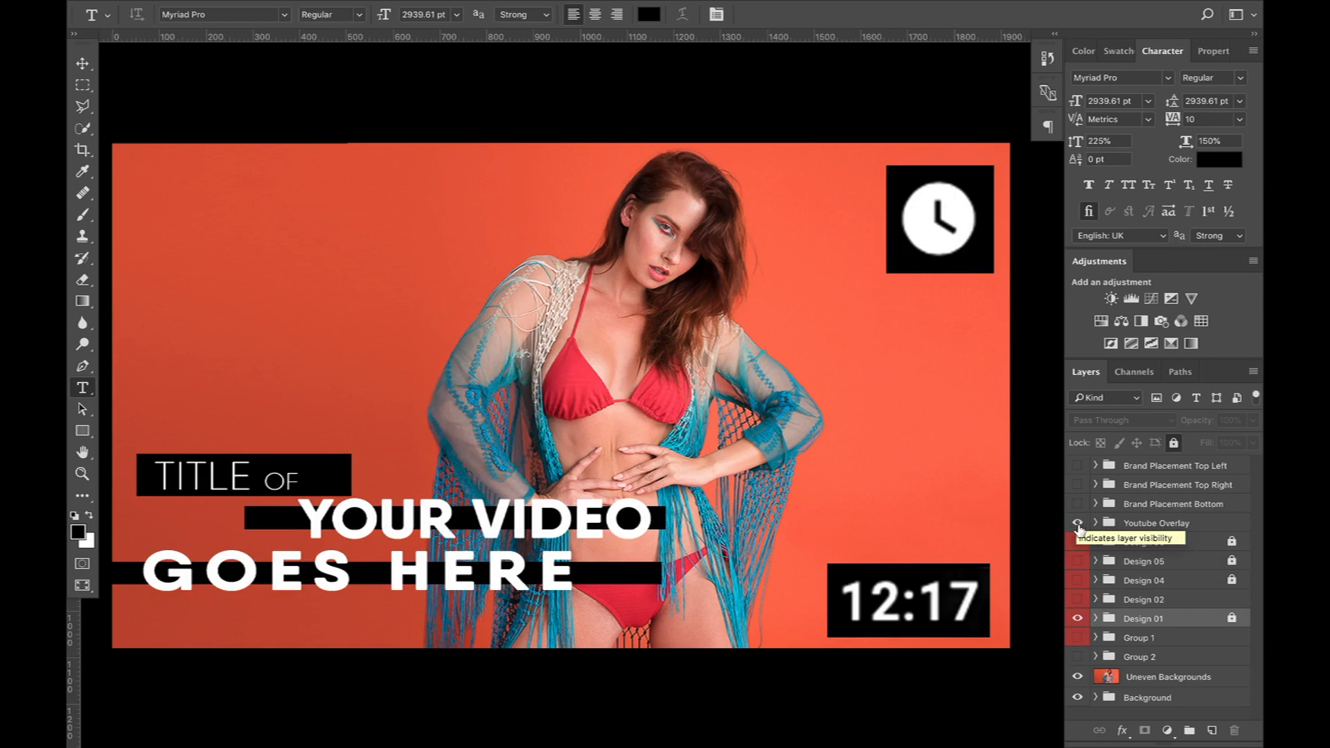
click(1077, 524)
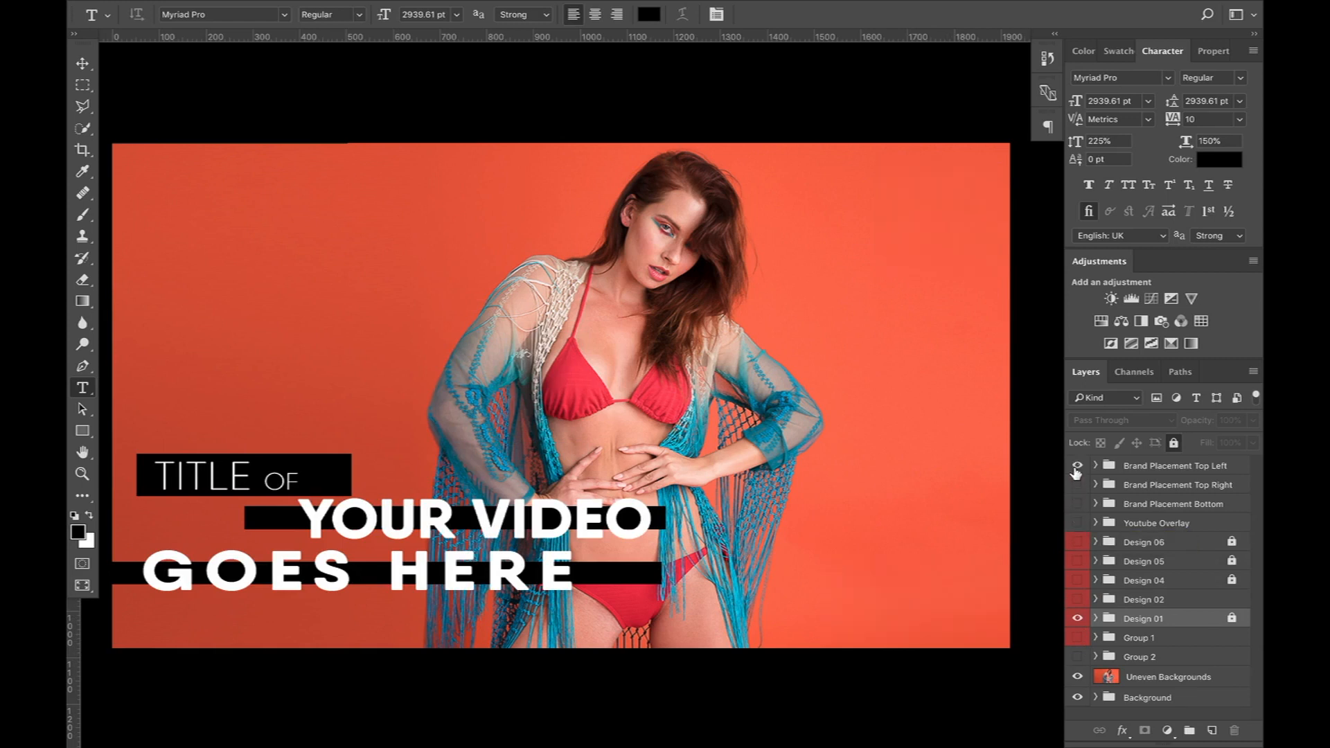
Step: Preview the three brand placement logos with Design 01 hidden, and replace them with the Youtube Overlay
click(1077, 466)
click(1077, 485)
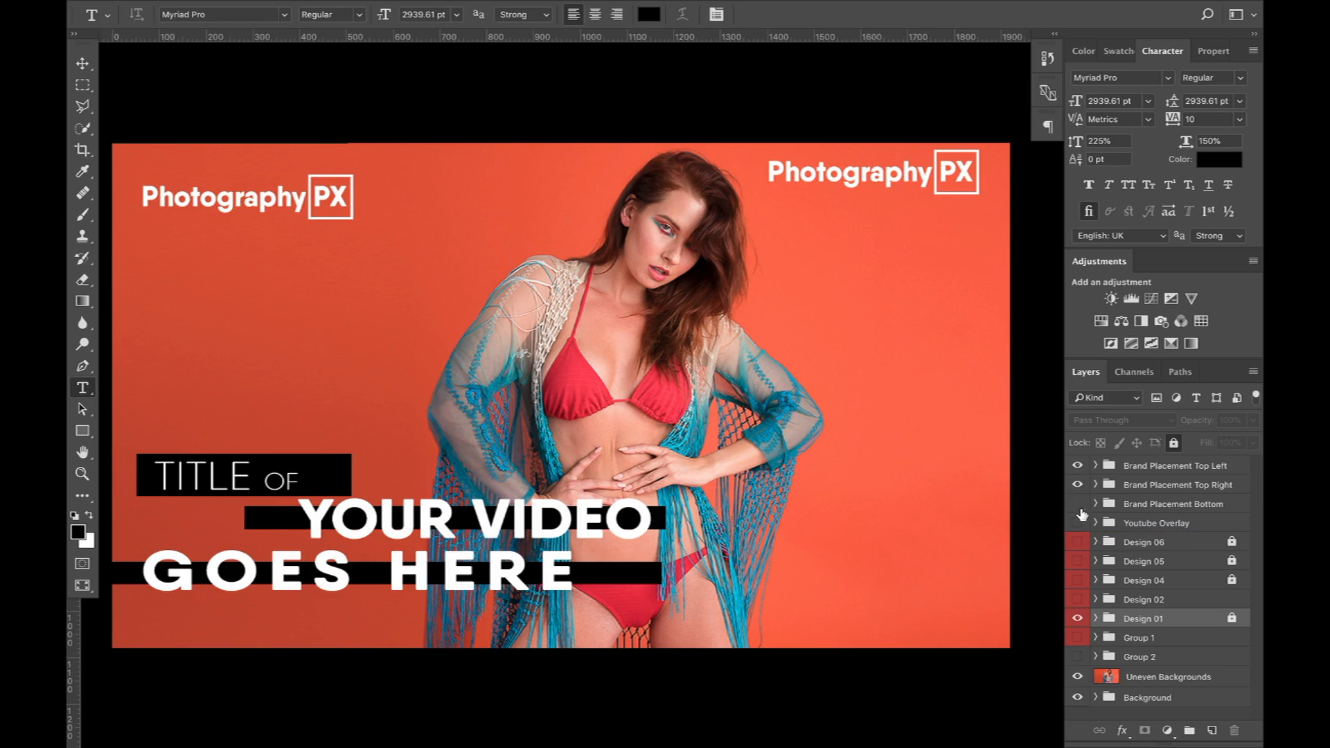
click(1078, 504)
click(1078, 619)
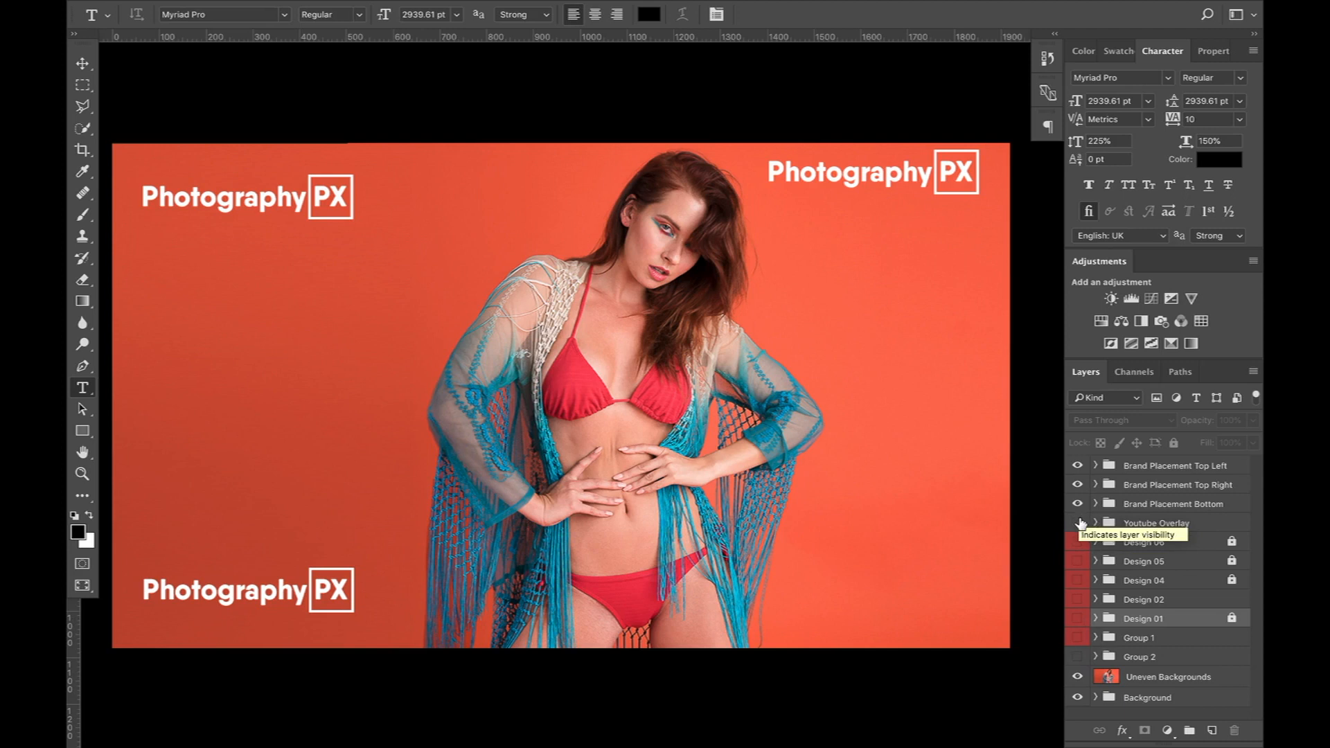
drag(1081, 524, 1079, 476)
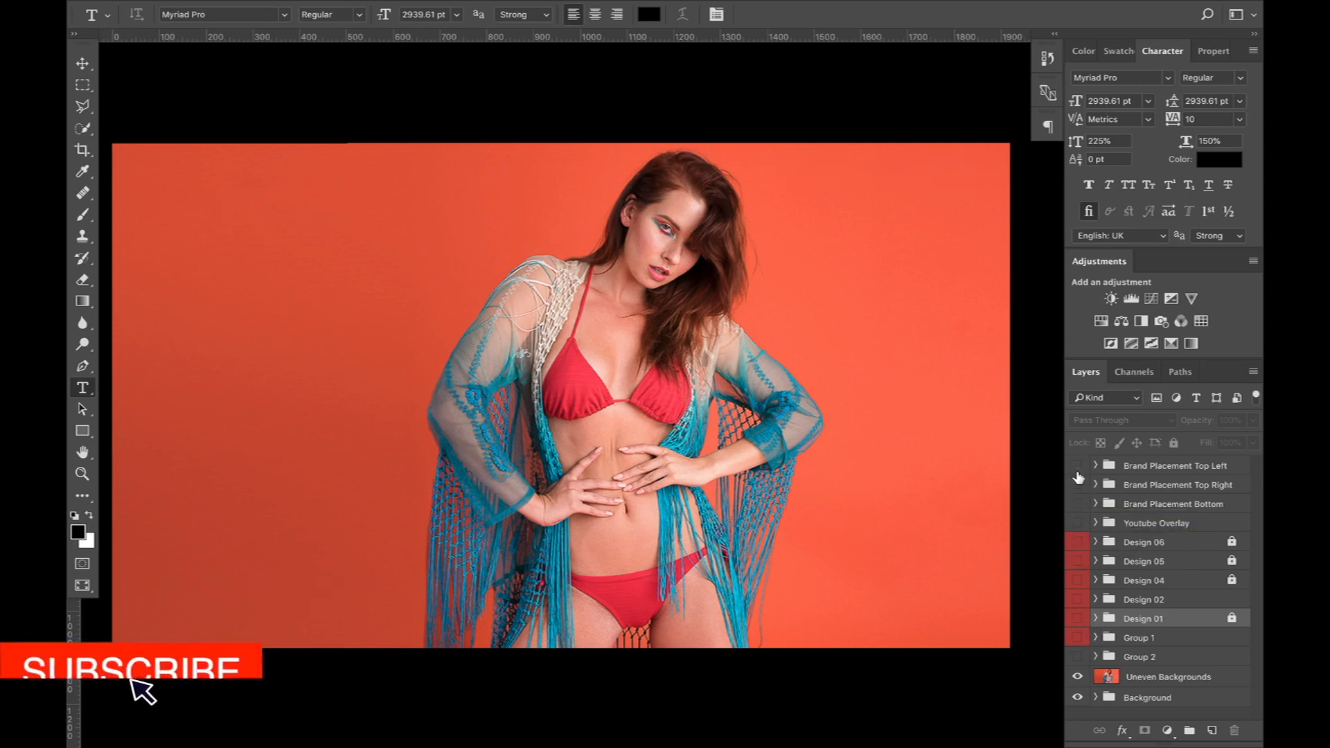
click(1077, 523)
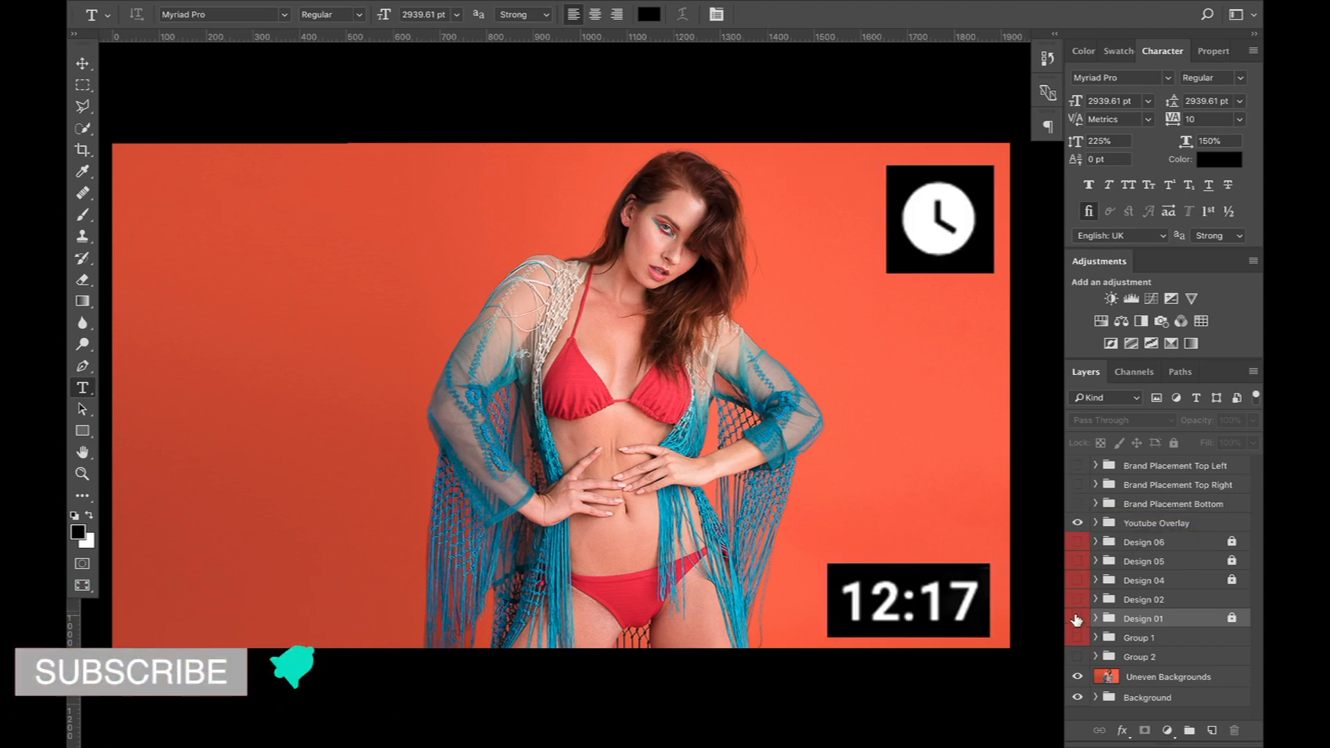
Step: Show the Design 01 group to view its title layout together with the Youtube Overlay
click(1078, 618)
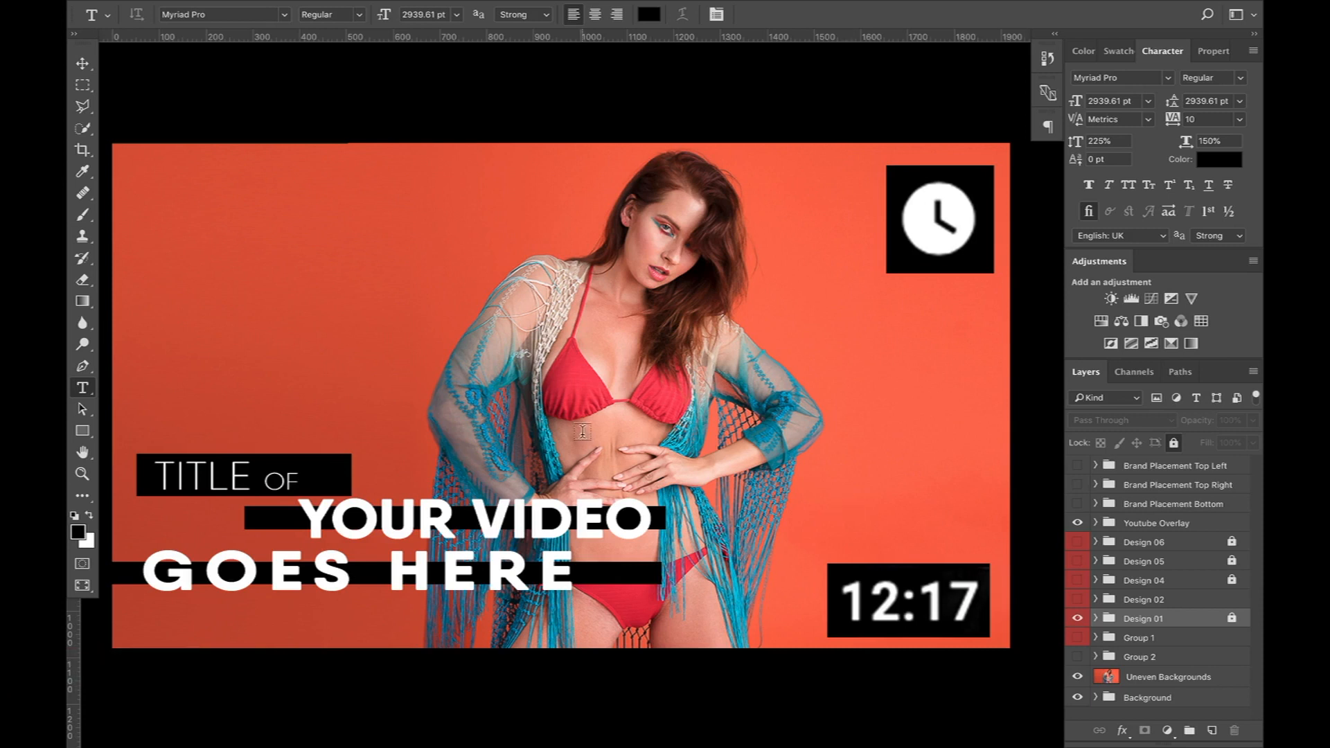
scroll(583, 431, left, 1)
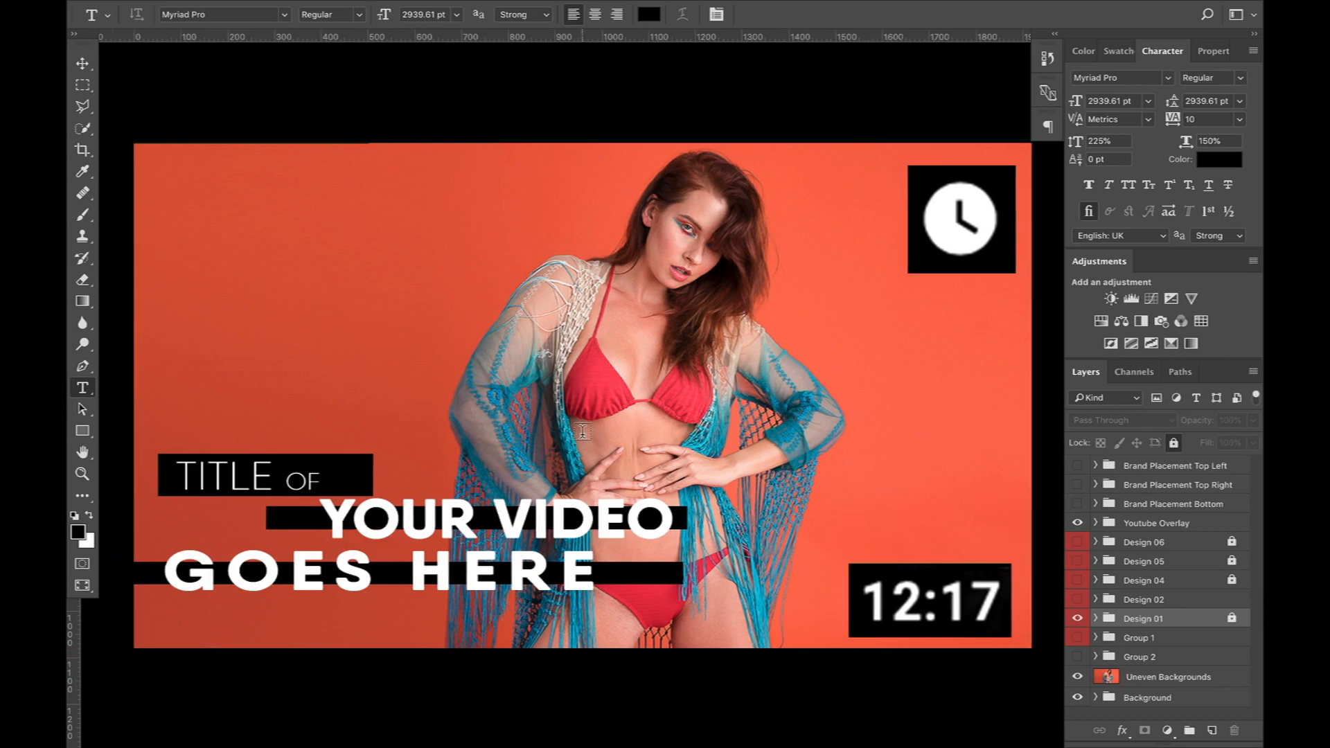
click(310, 123)
click(790, 259)
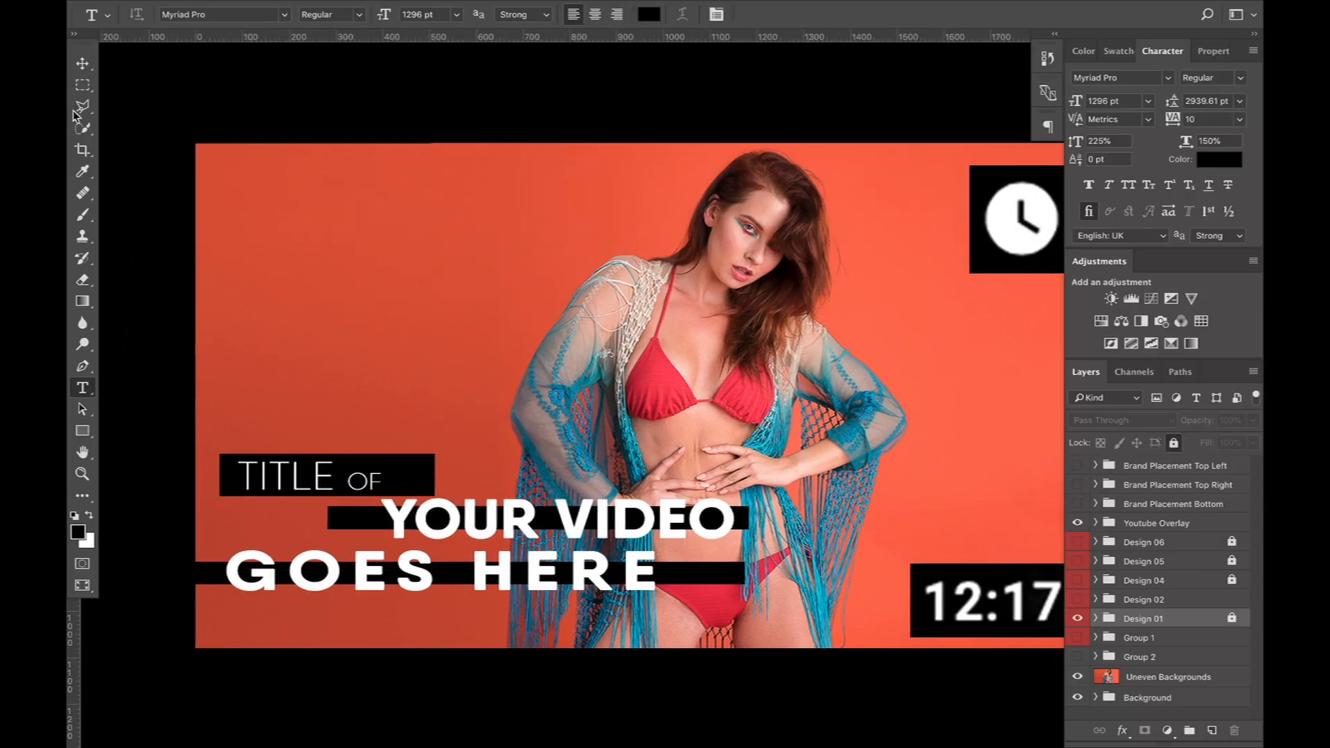
Step: Activate the Crop tool, keep the W x H x Resolution preset, and check its resolution, width and height fields
drag(83, 158, 151, 153)
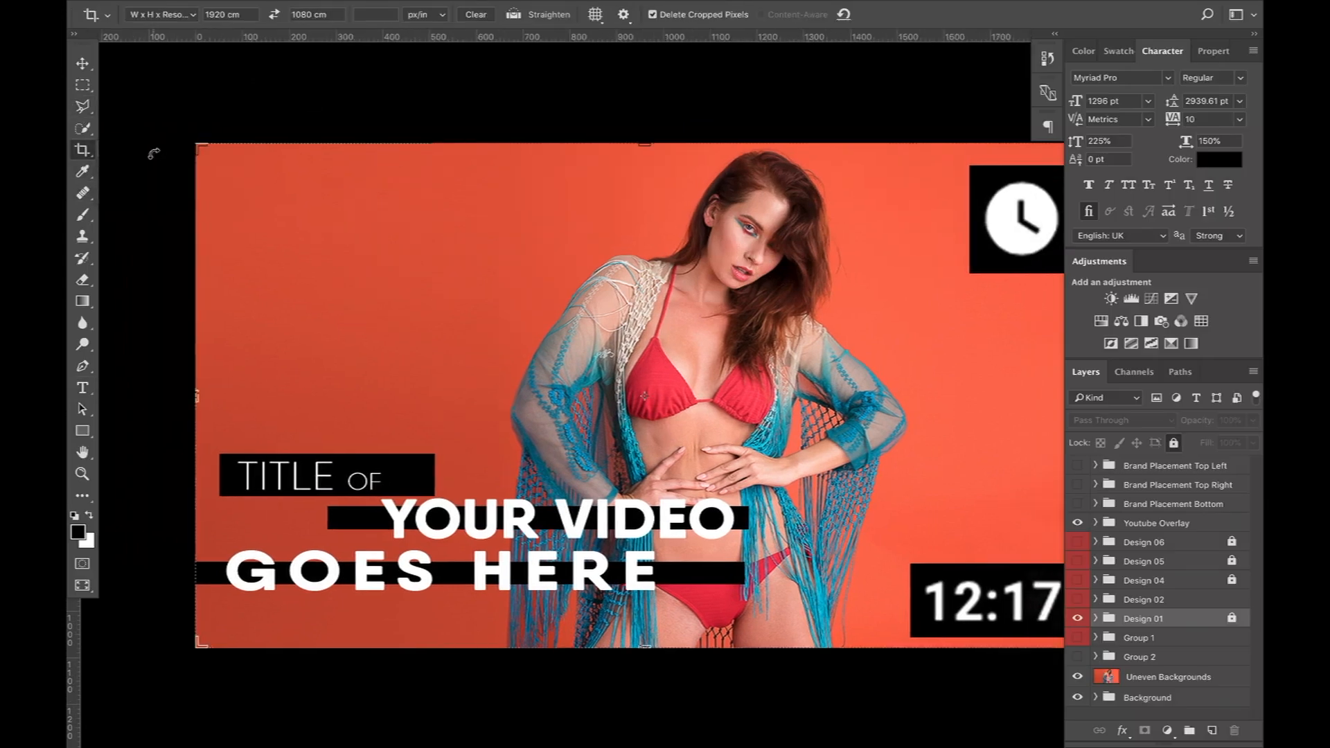
click(185, 23)
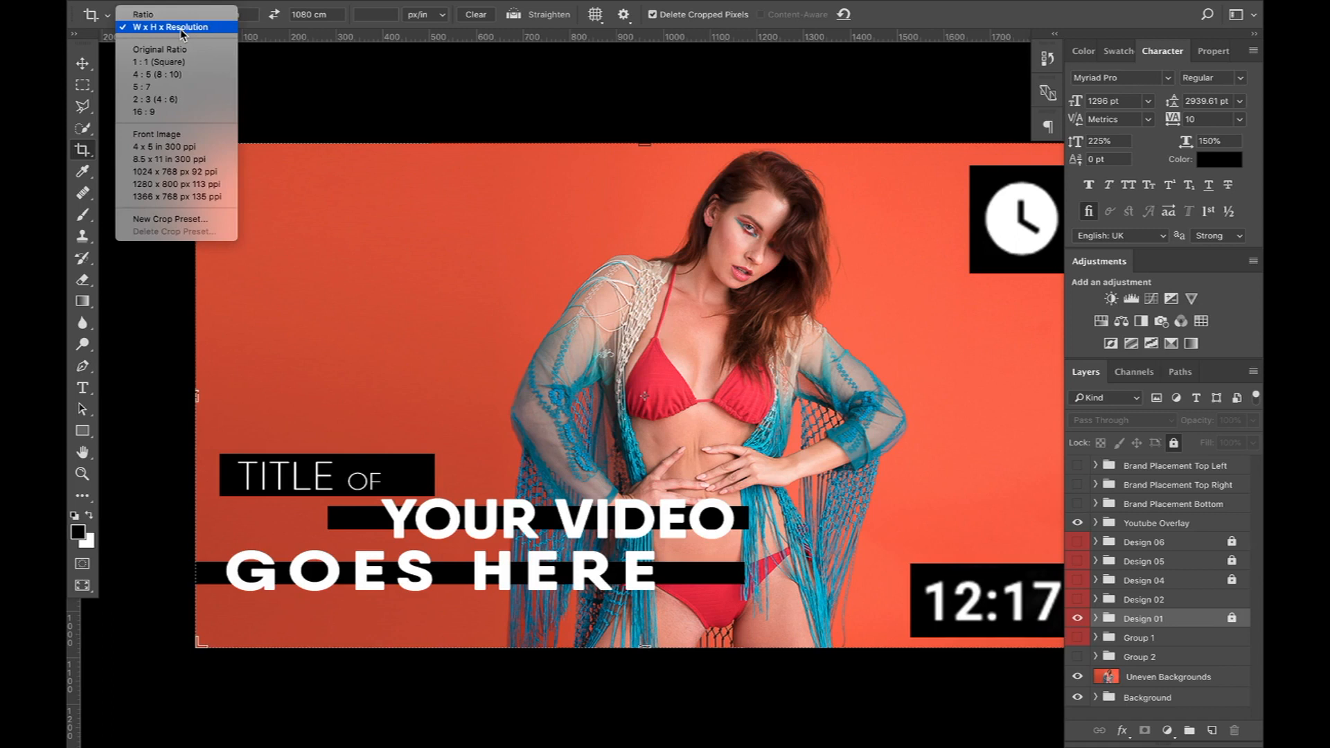
click(182, 27)
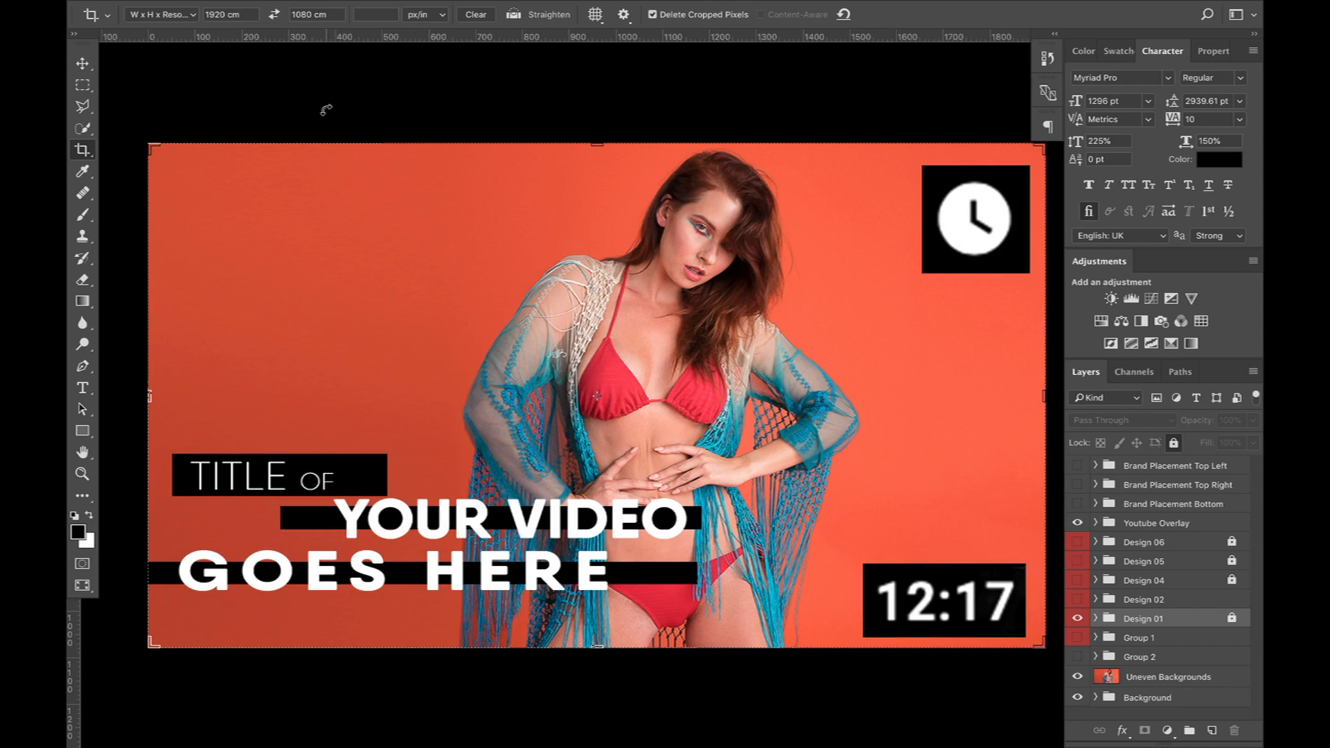
click(369, 15)
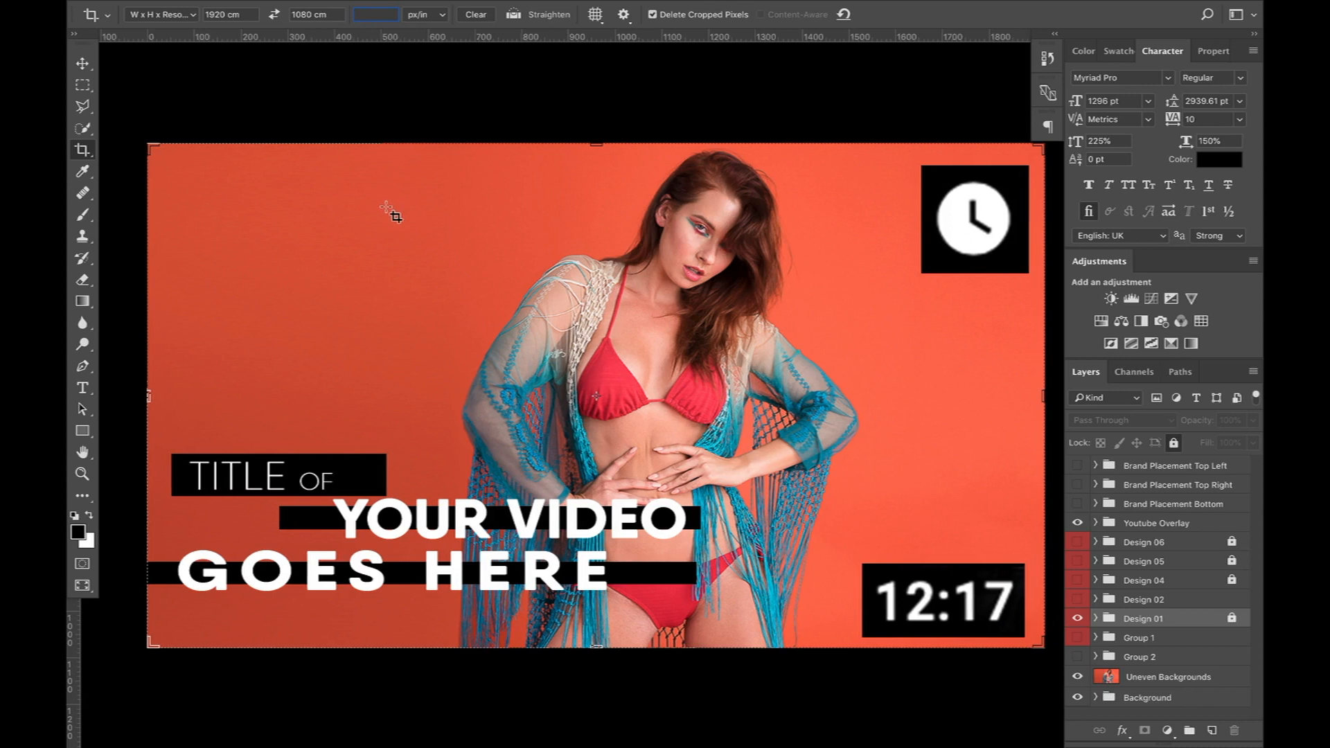
click(242, 16)
click(307, 17)
Step: Toggle the Brand Placement Top Right logo and the Youtube Overlay to check their overlap, leaving only the overlay visible
click(1078, 524)
click(1078, 486)
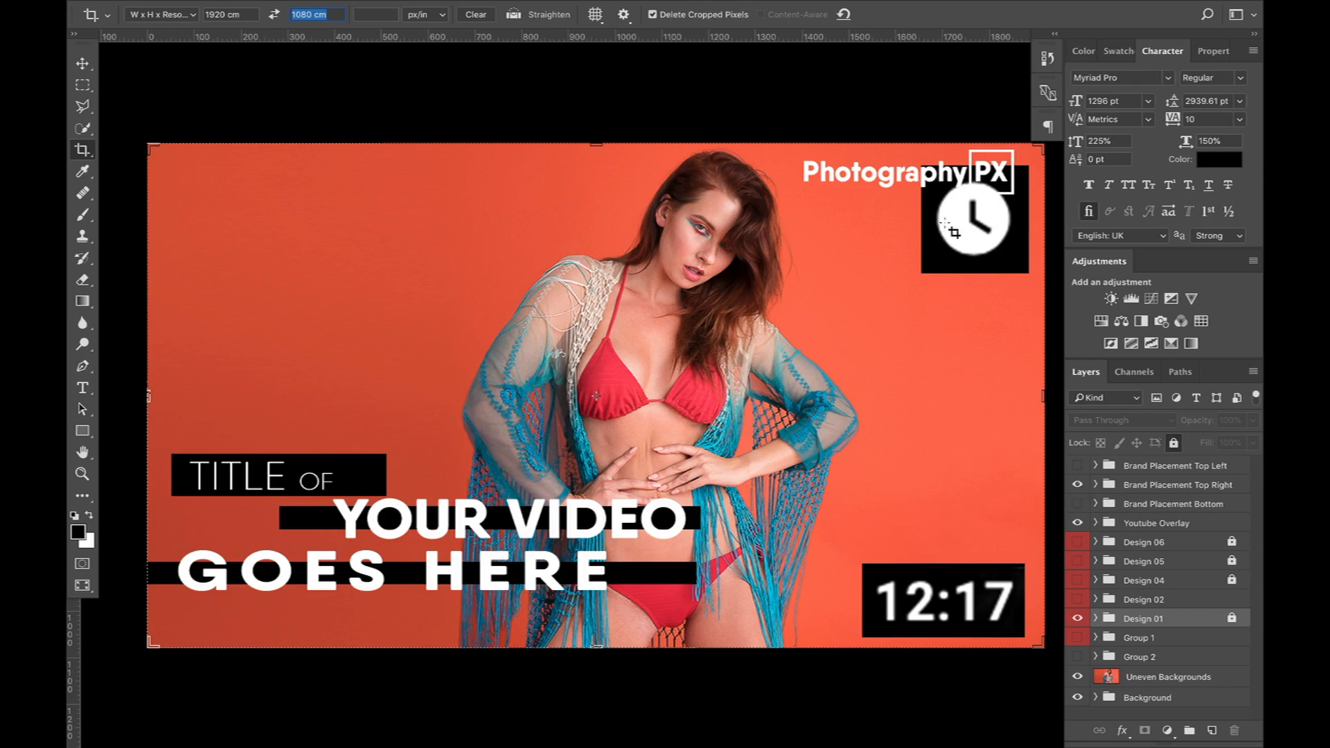
click(1078, 486)
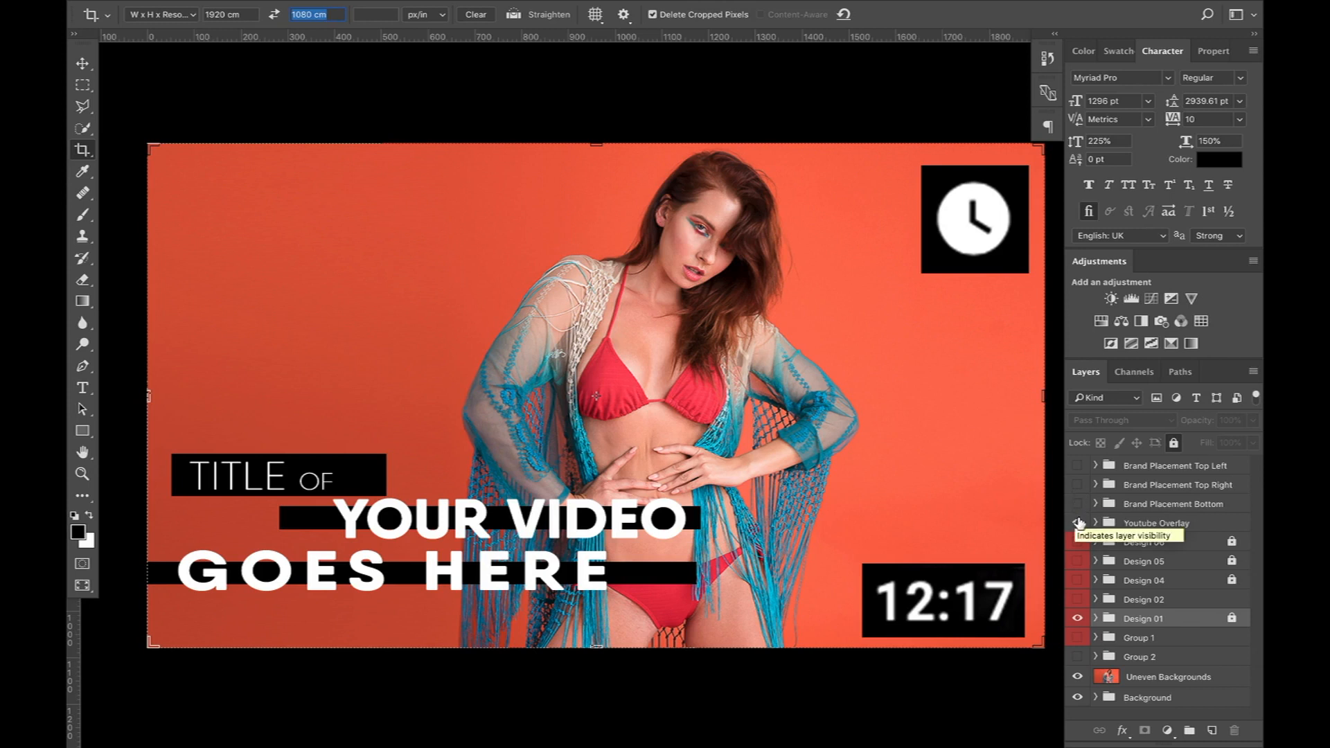
click(1077, 523)
click(1078, 484)
click(1079, 484)
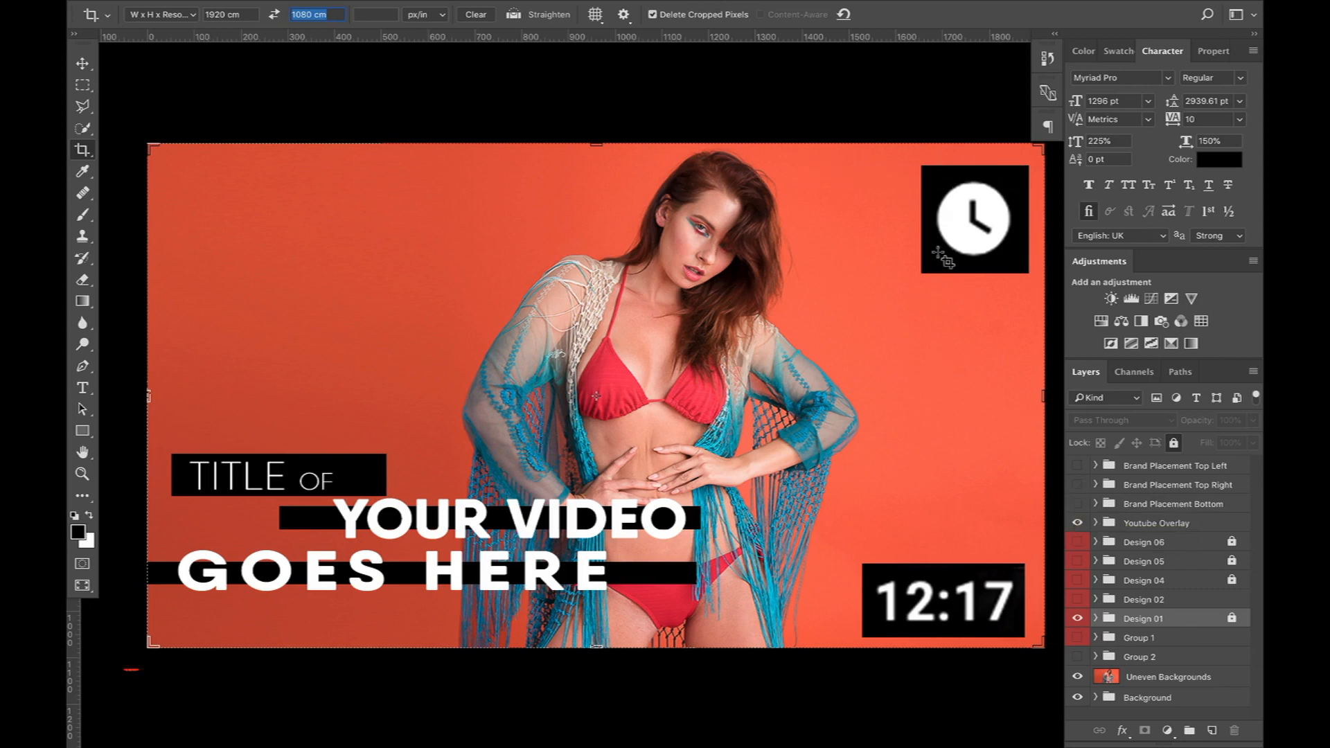
Step: Expand the Youtube Overlay group and toggle Rectangle 1 to compare the clock with and without its black backing
click(1096, 523)
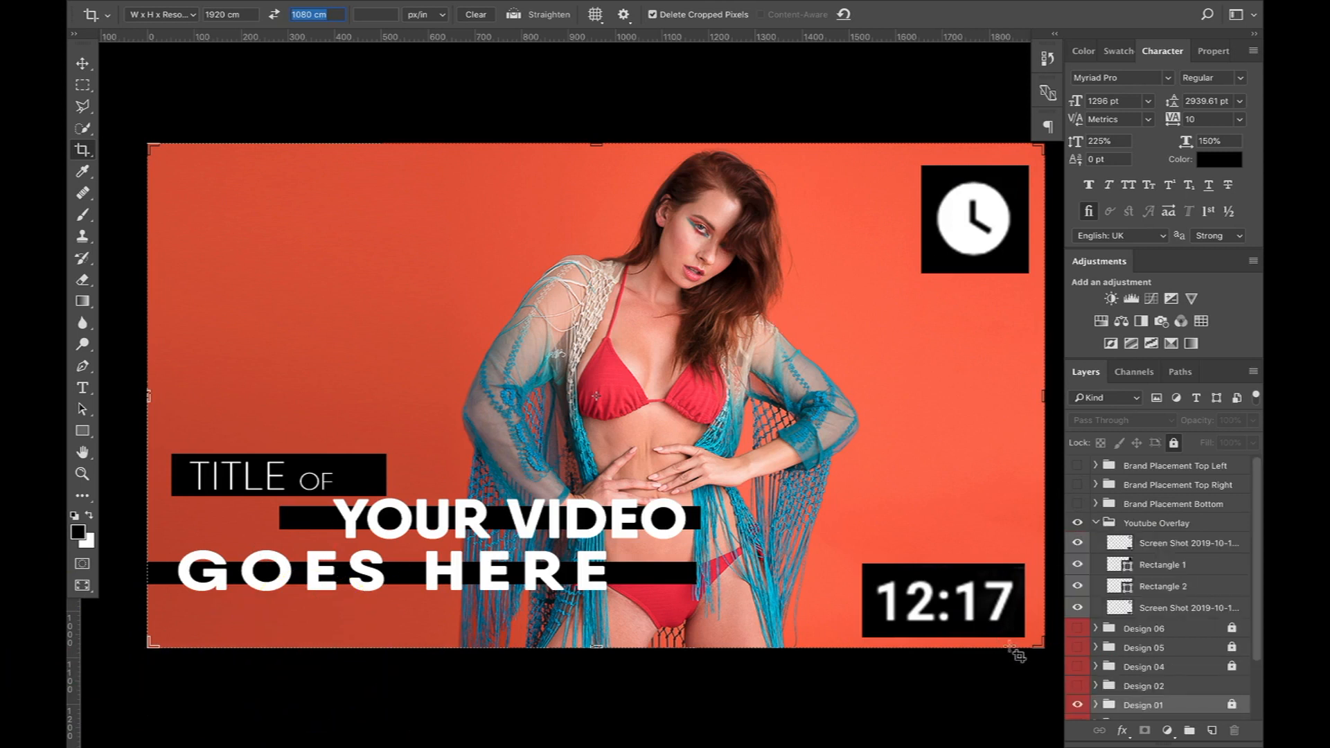
click(1075, 567)
click(1075, 566)
click(1075, 567)
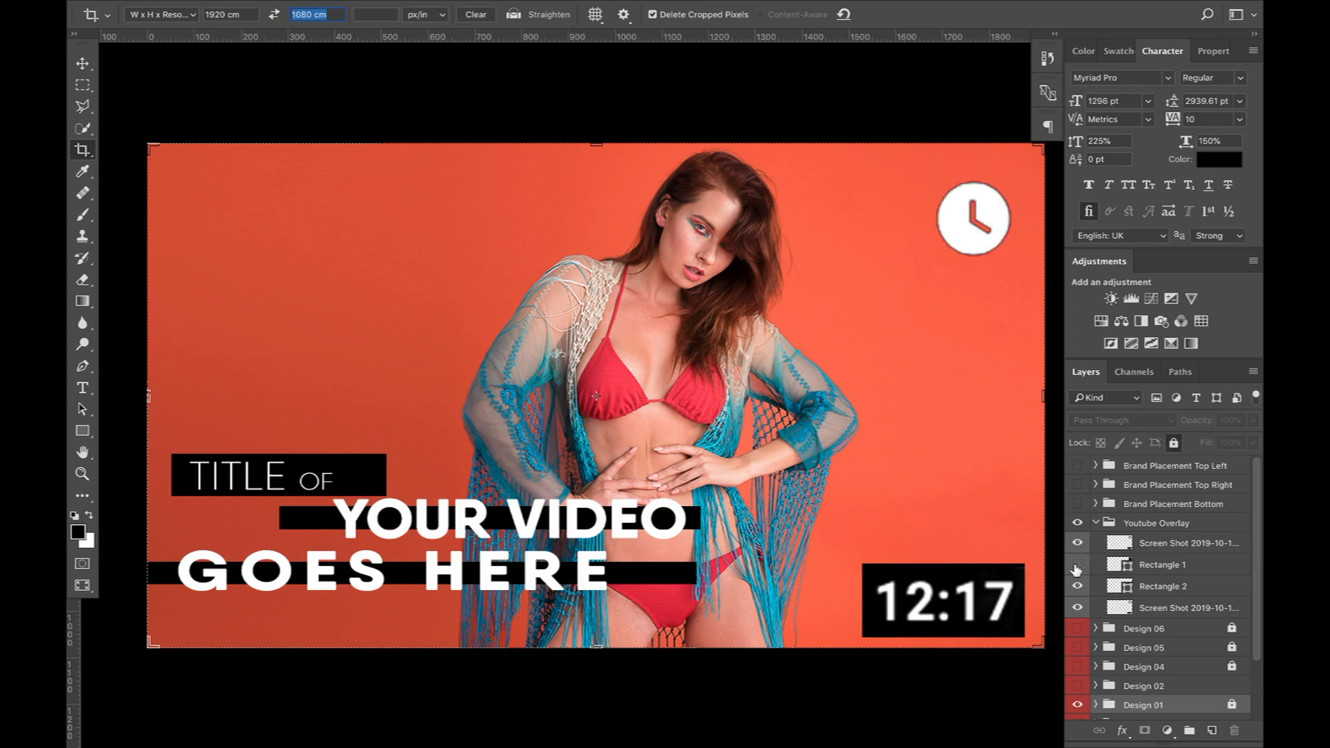
click(1075, 566)
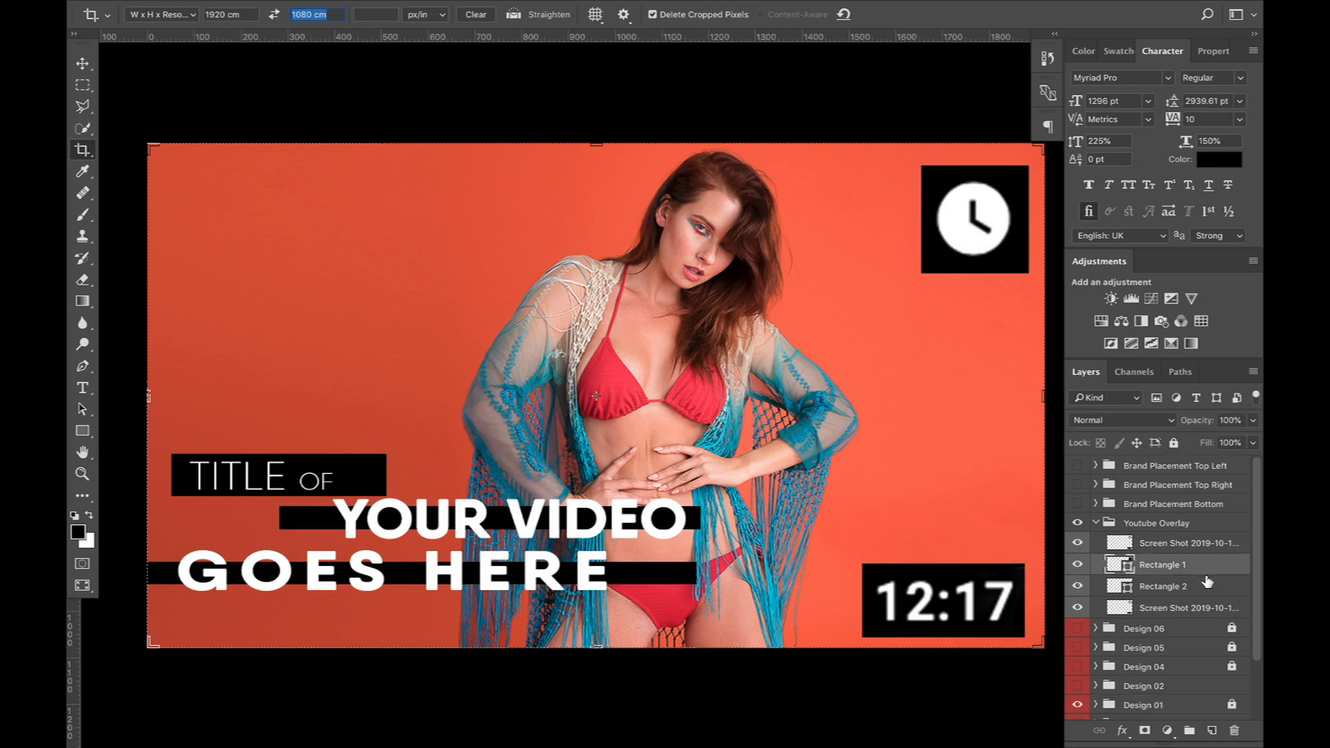
Step: Check the layers inside the Youtube Overlay group and set the lower screenshot layer's blending mode to Normal
click(1188, 590)
click(1176, 547)
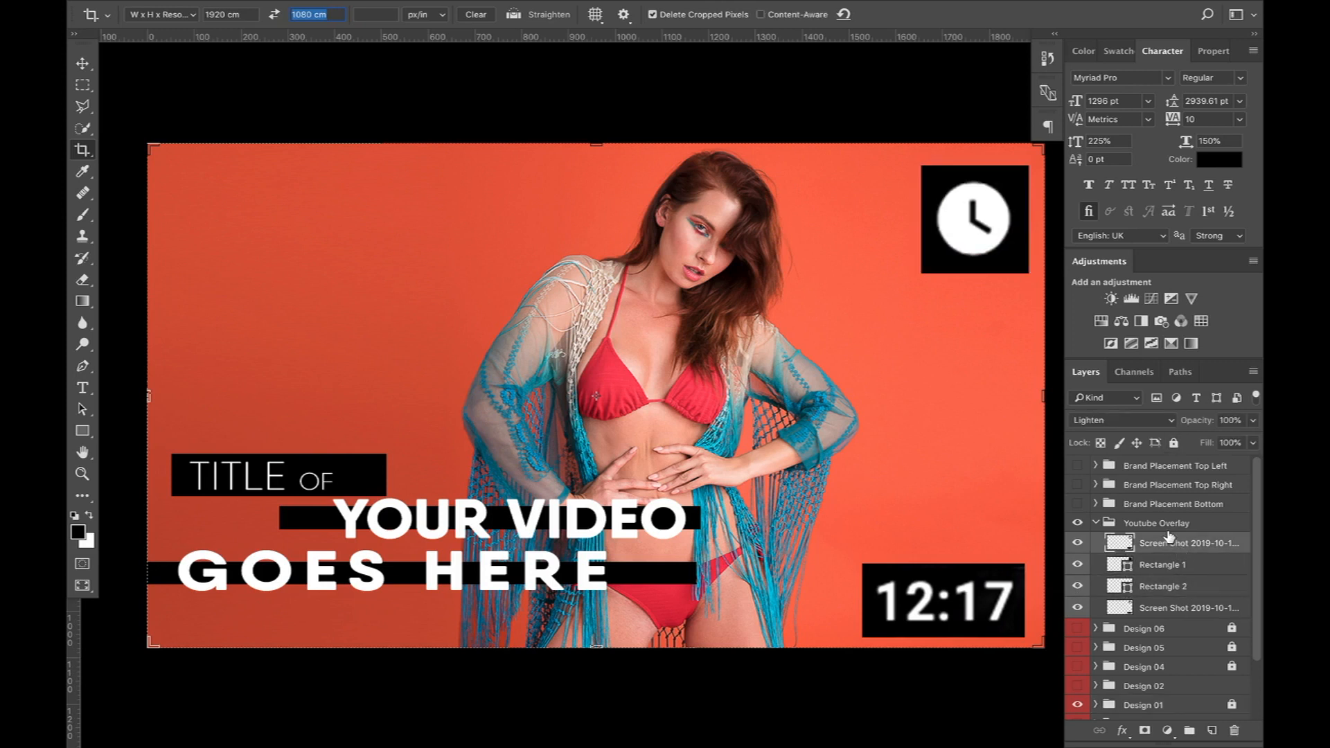
double_click(1164, 604)
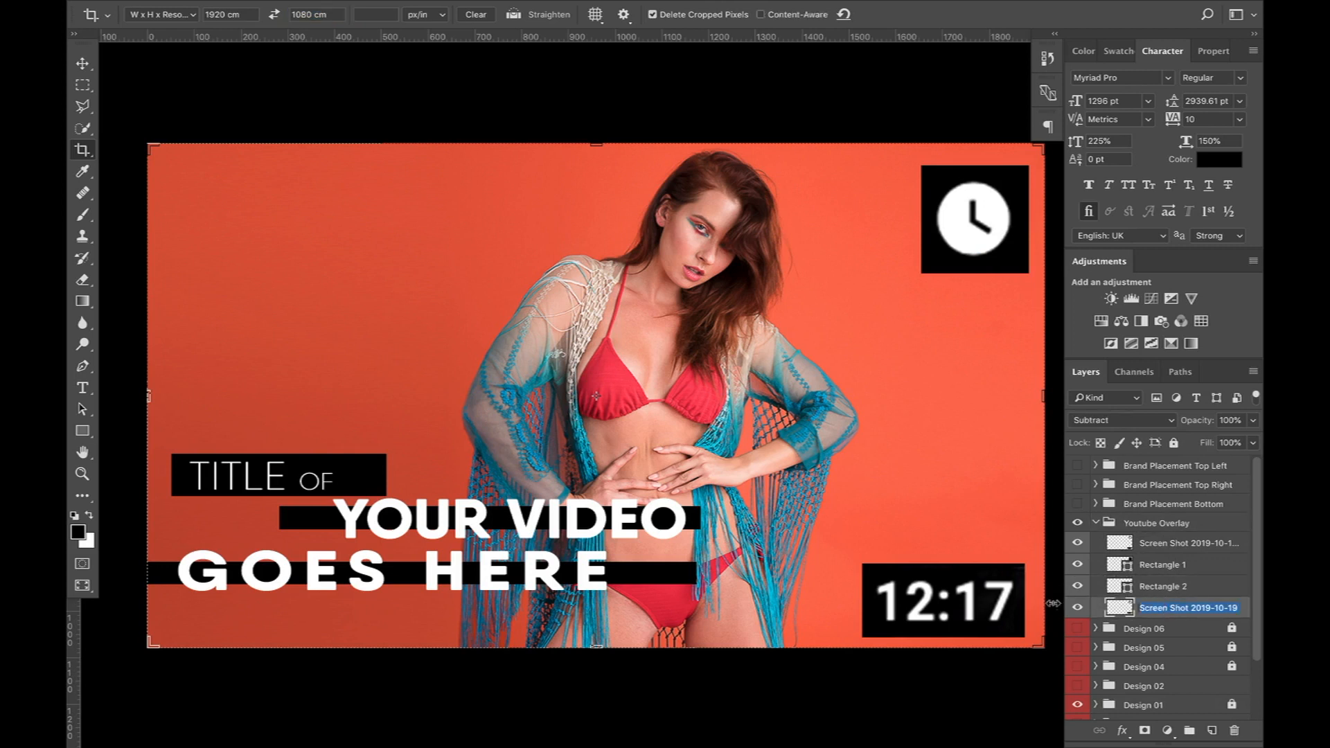
key(Return)
click(1137, 420)
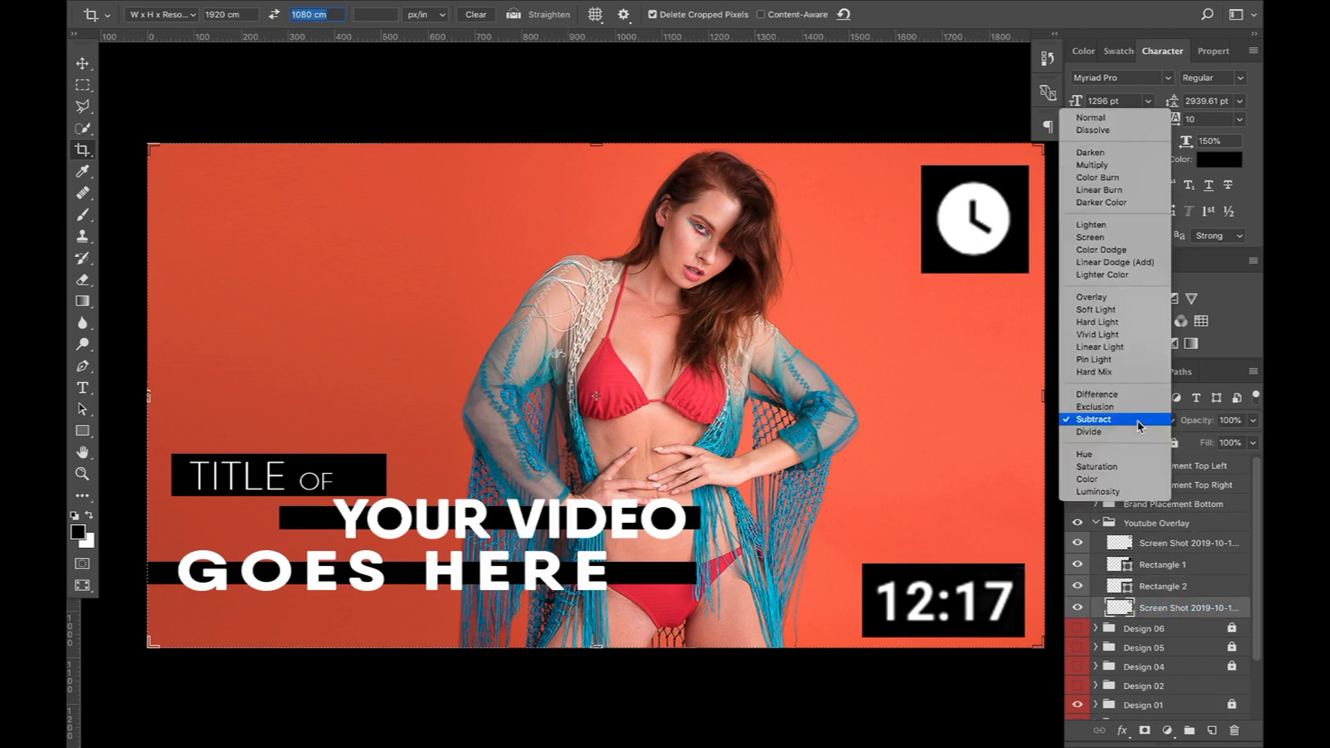
click(1094, 117)
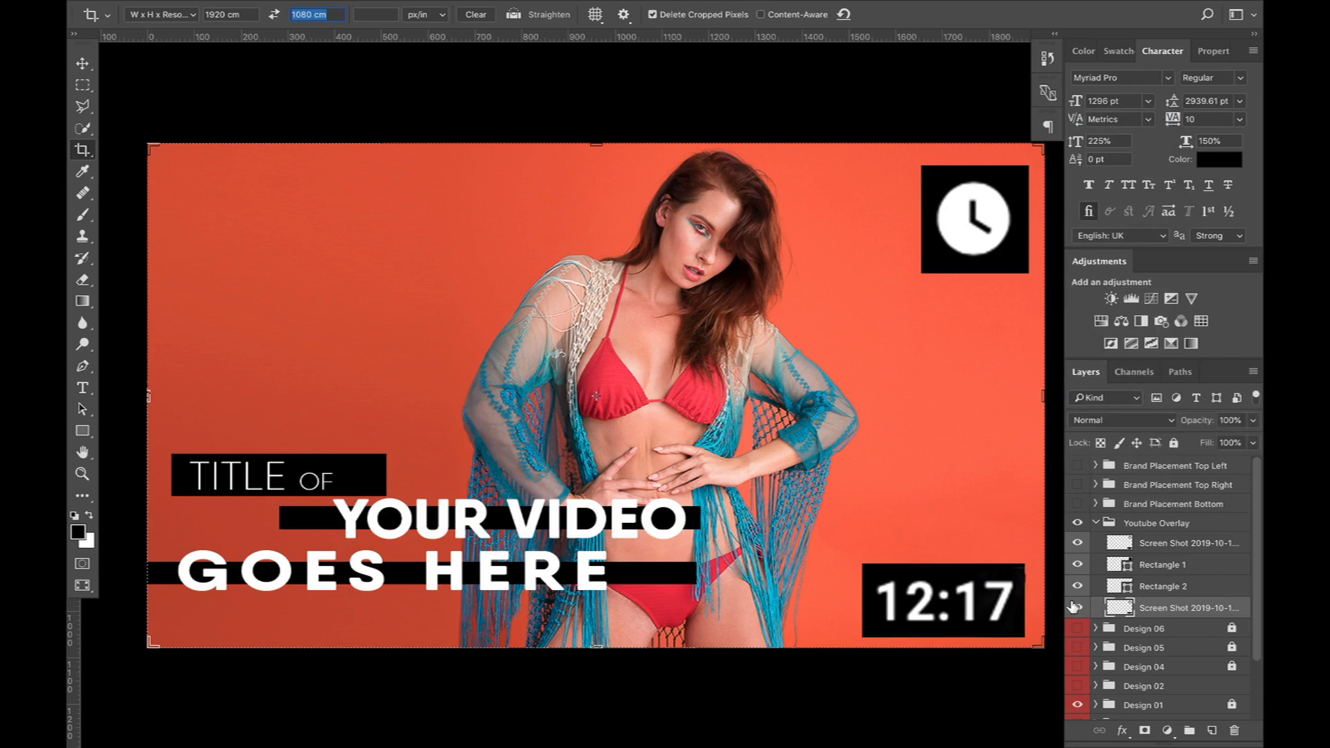
Step: Select Rectangle 2, then toggle Rectangle 2 and Rectangle 1 to check the black boxes behind the overlay icons
click(1174, 548)
click(1167, 584)
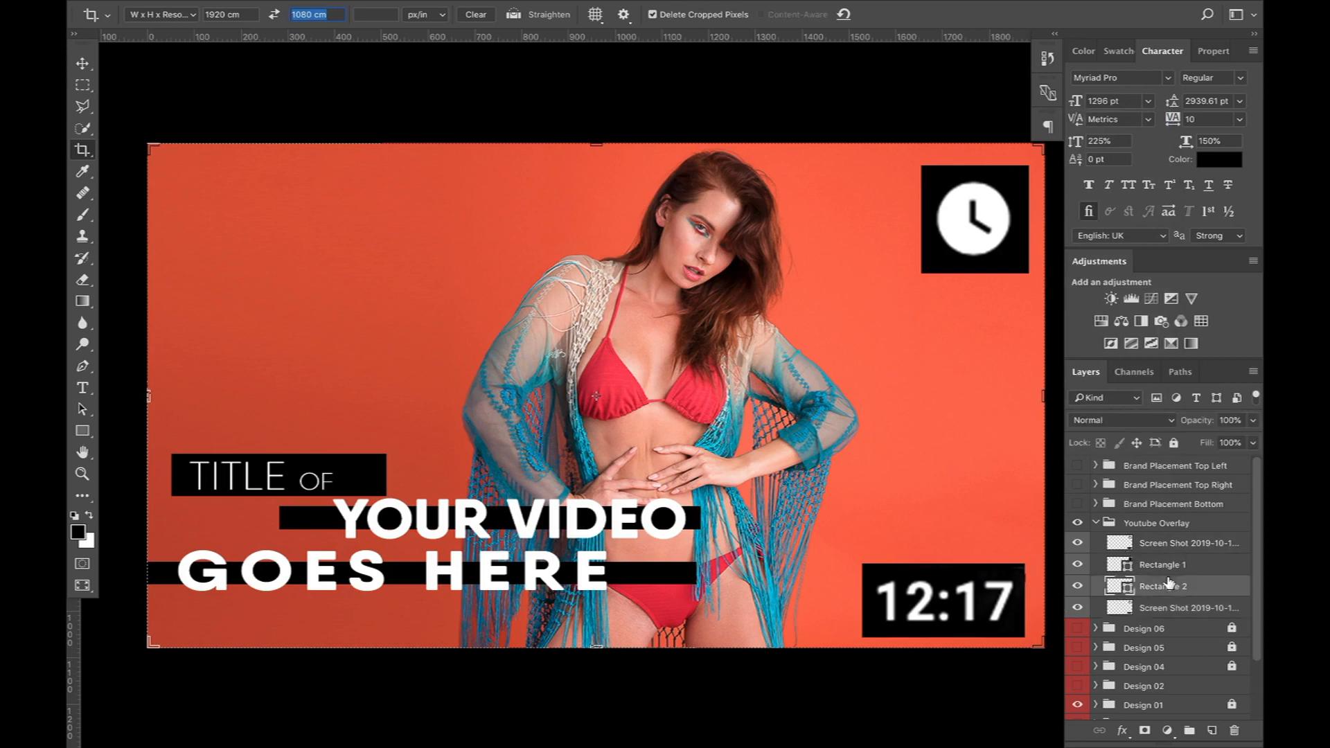
click(1076, 587)
click(1078, 587)
click(1078, 587)
click(1078, 587)
click(1079, 565)
click(1079, 564)
Step: Select the upper screenshot layer in Youtube Overlay and toggle its visibility to compare the overlay without the icons, leaving it visible
click(1081, 544)
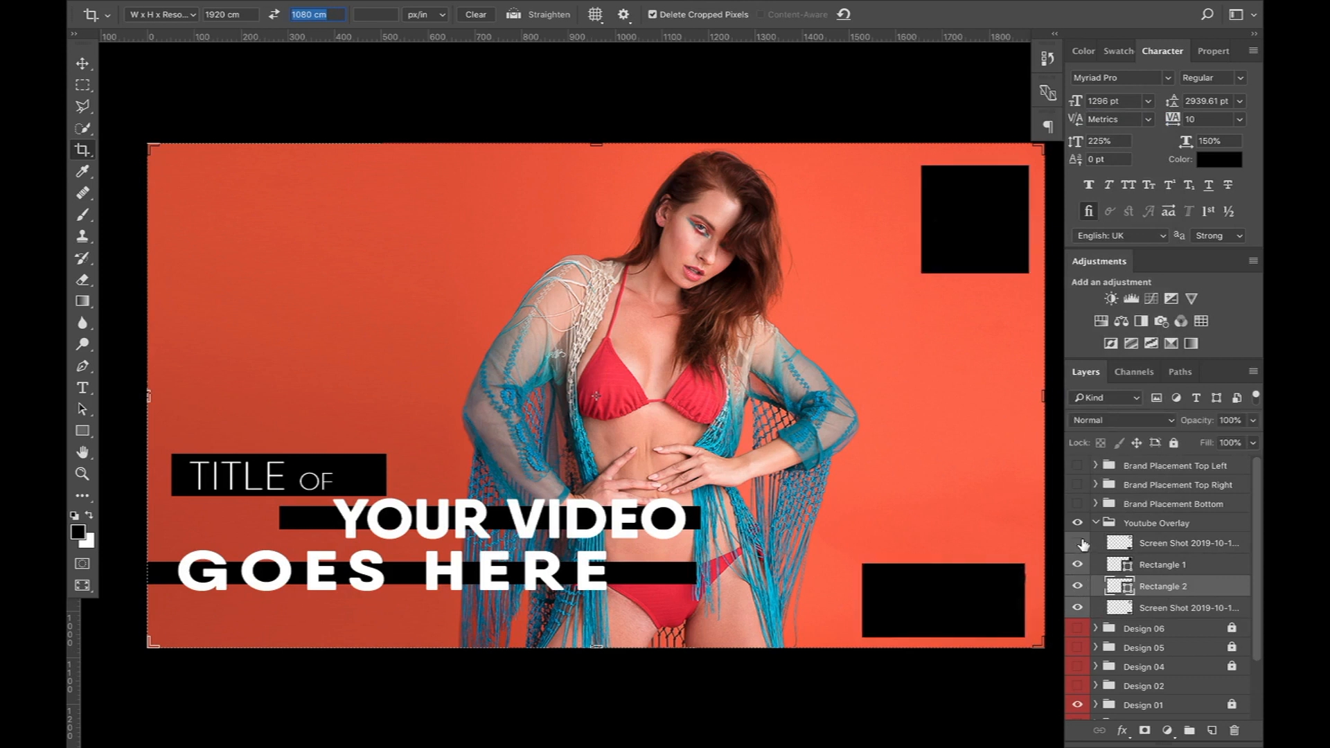
click(1080, 543)
click(1212, 551)
click(1085, 547)
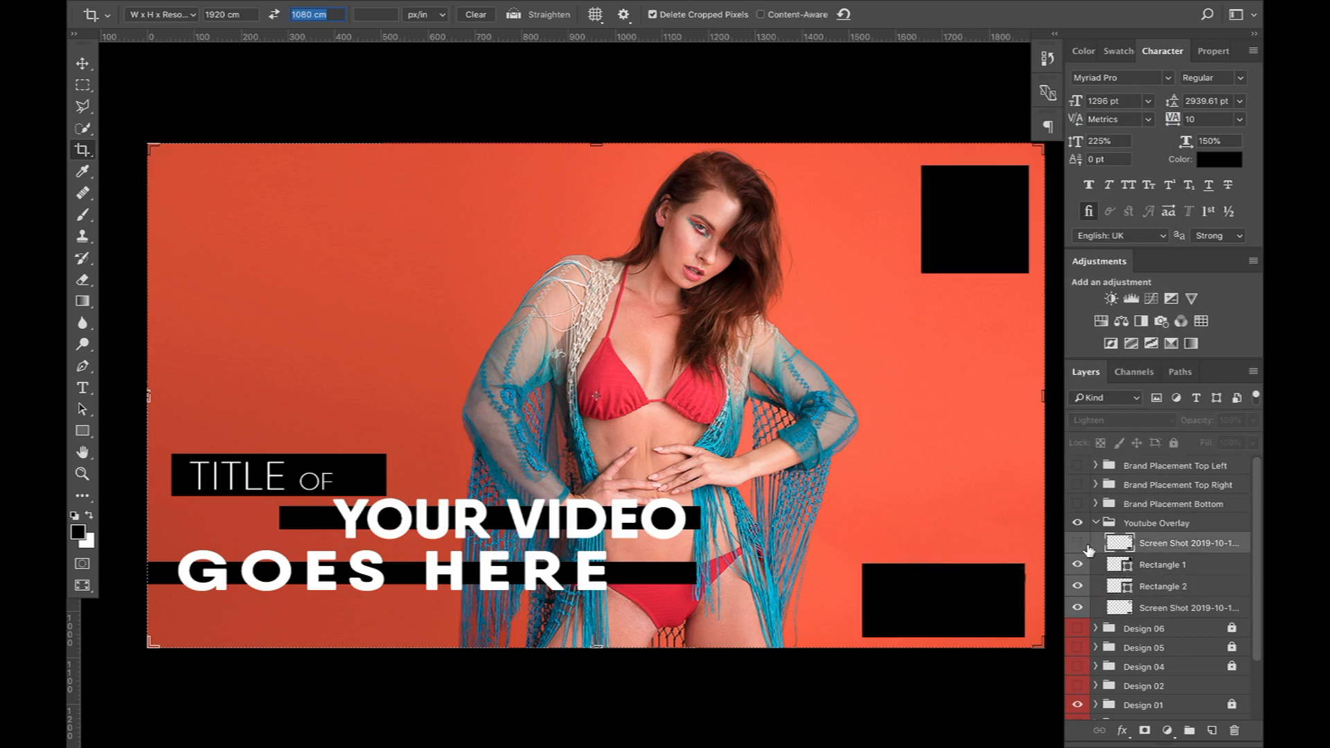
click(1078, 544)
Step: Try the Subtract blending mode on the upper screenshot layer, and hide both rectangles and the lower screenshot layer
click(1143, 421)
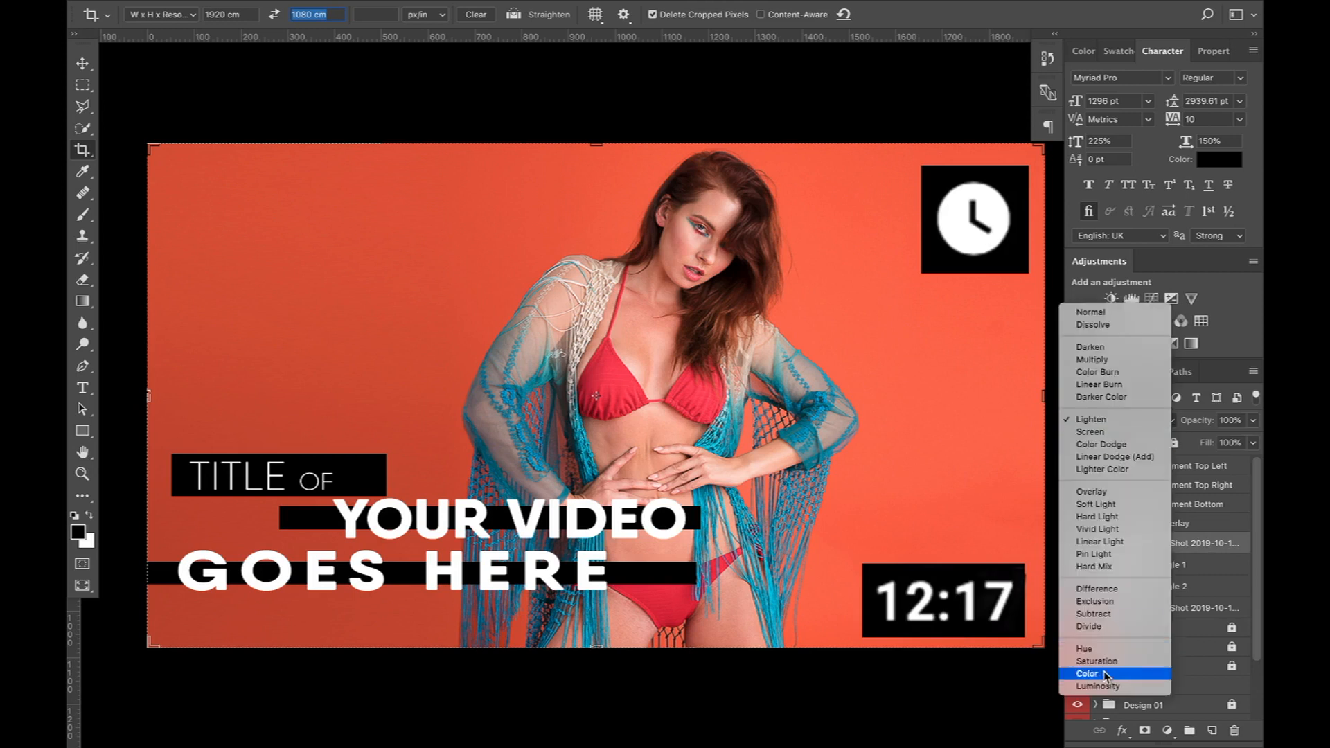
click(1114, 614)
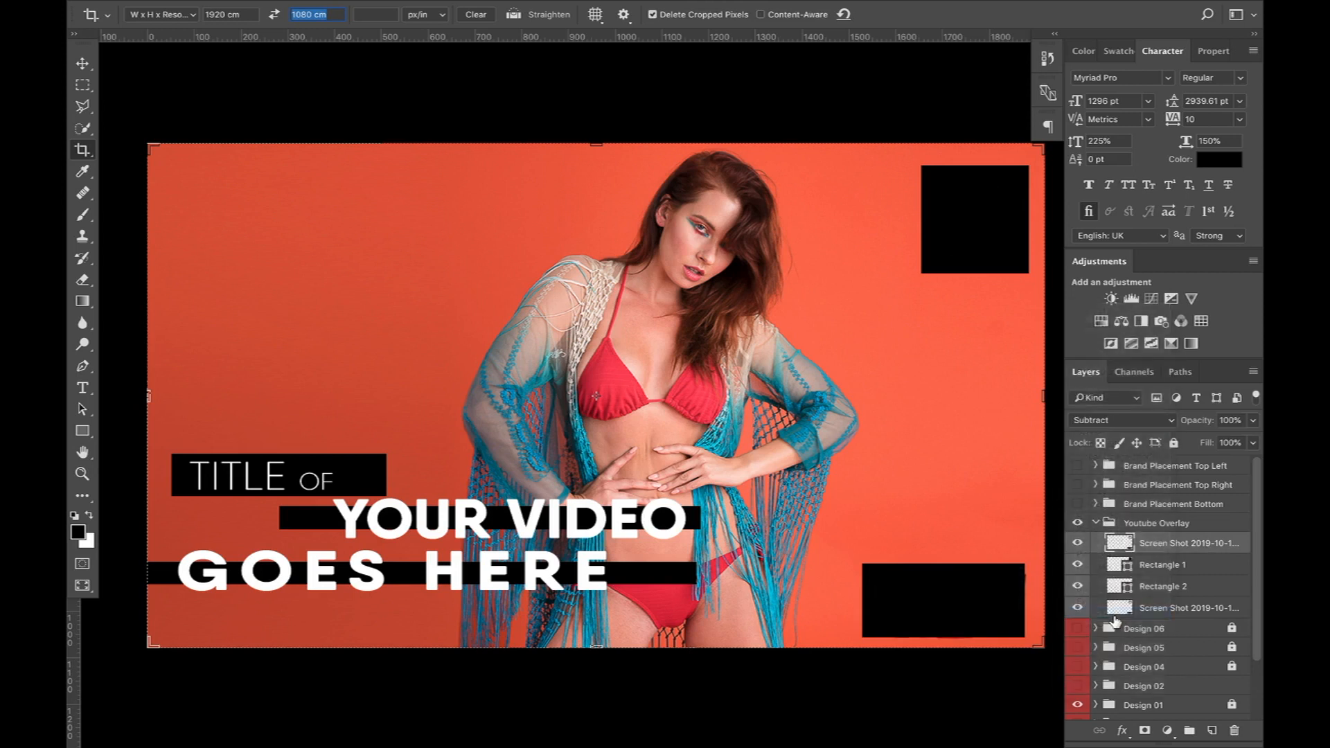
drag(1078, 565, 1078, 606)
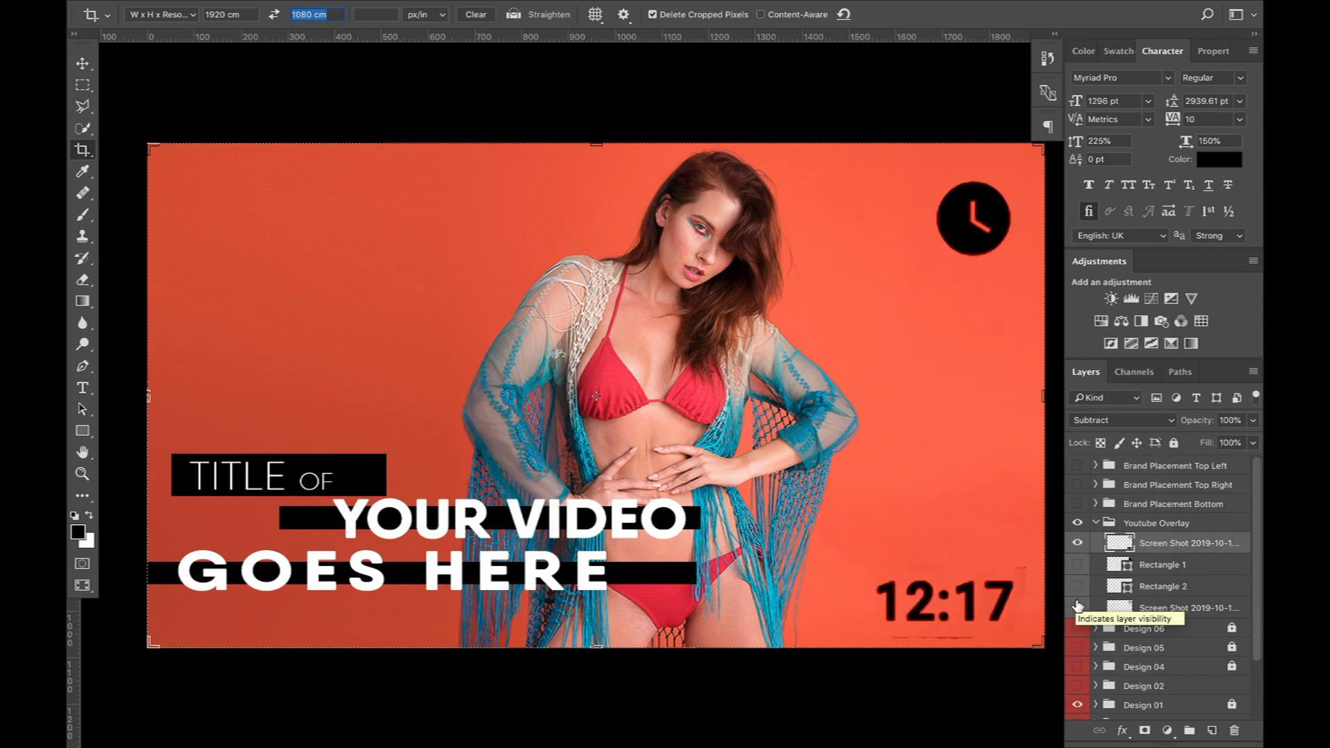
Step: Set the upper screenshot layer's blending mode to Lighten and show Rectangle 1 and Rectangle 2 again
click(1121, 421)
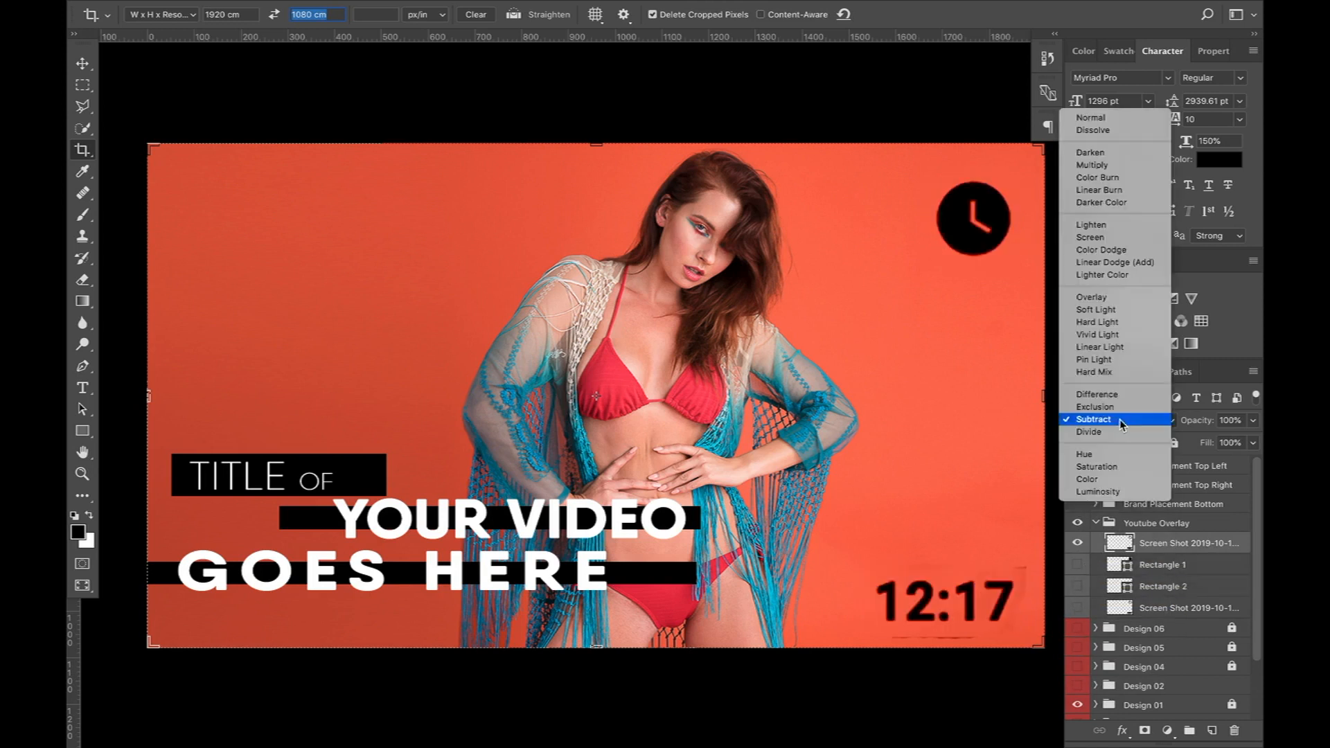
click(1113, 226)
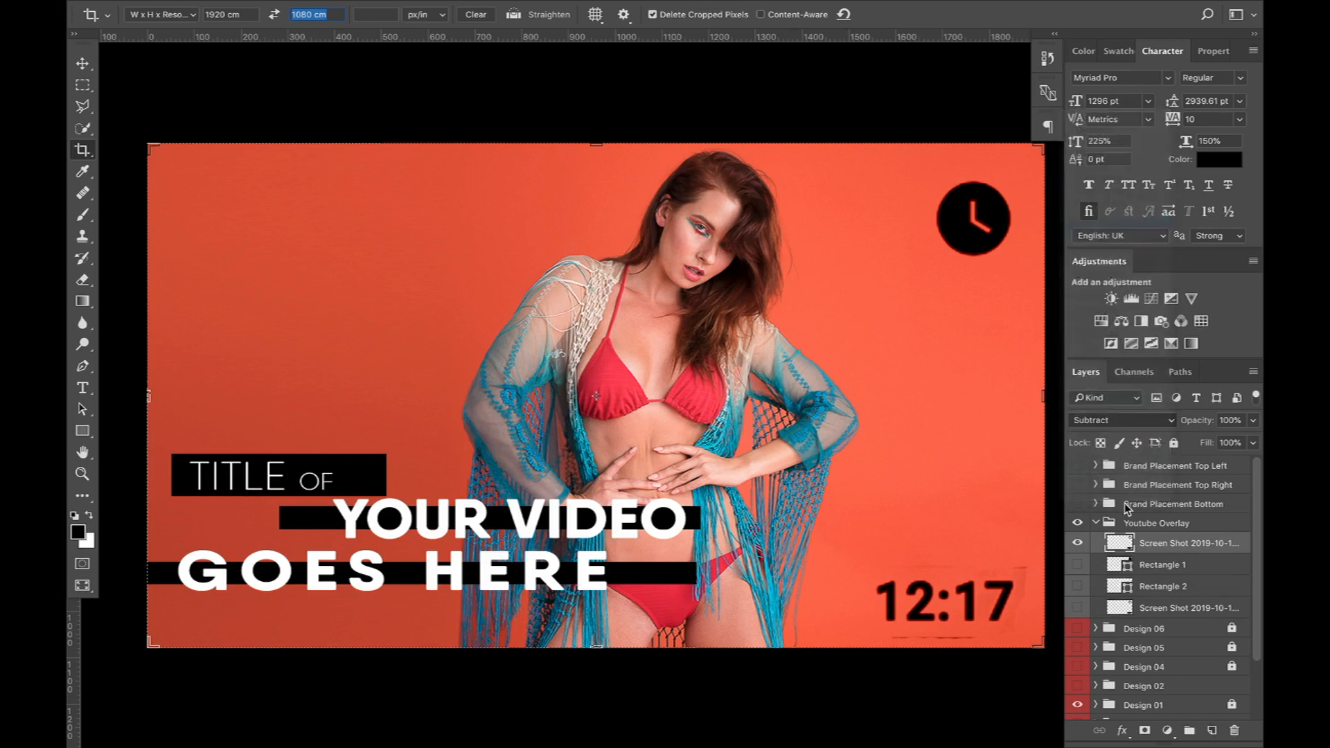
click(1077, 565)
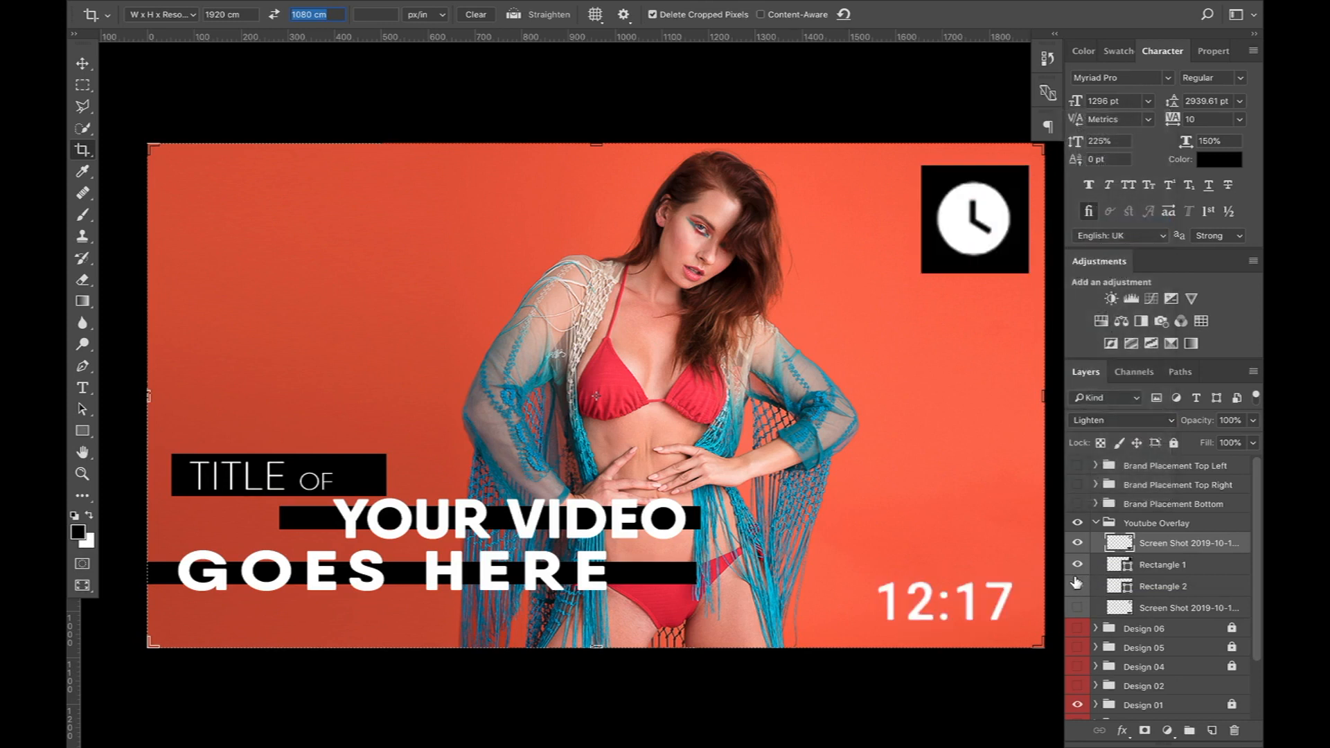
click(1078, 586)
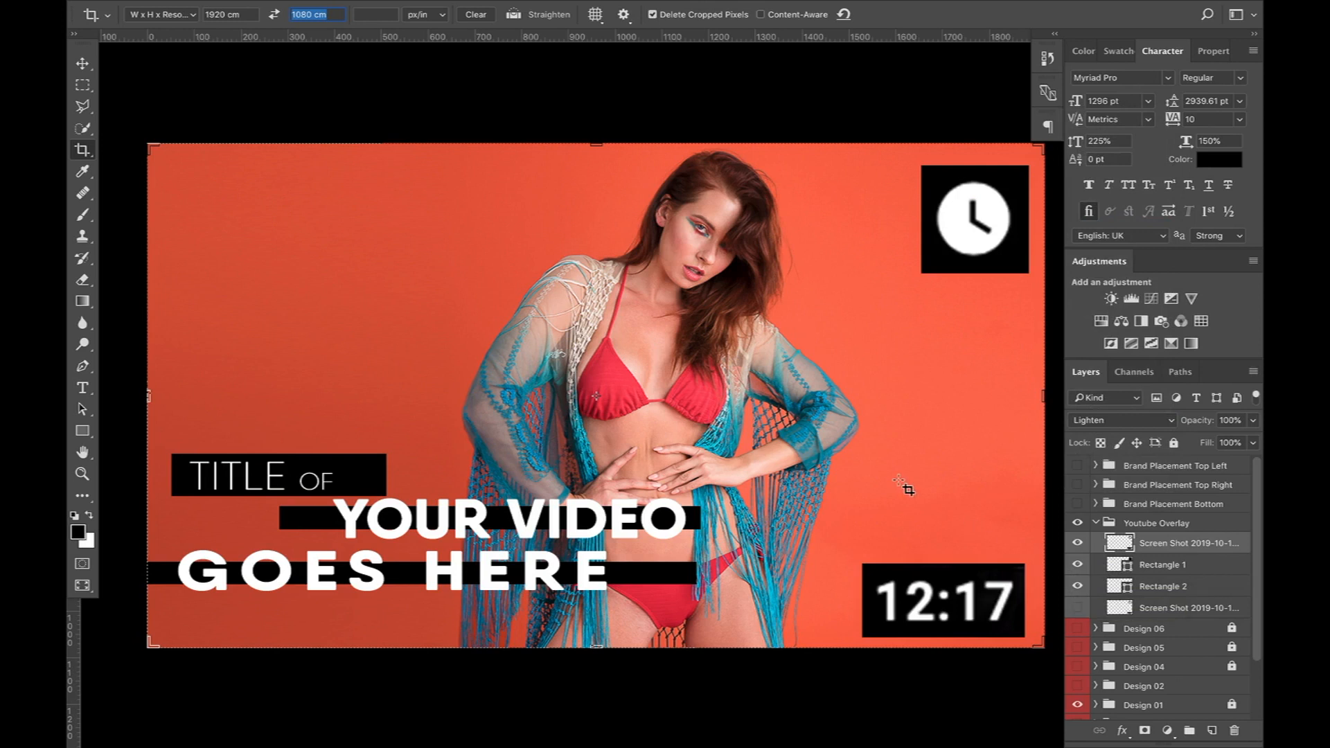
Step: Collapse the Youtube Overlay group, cancel the accidental crop, and expand the Design 01 group
scroll(897, 479, right, 1)
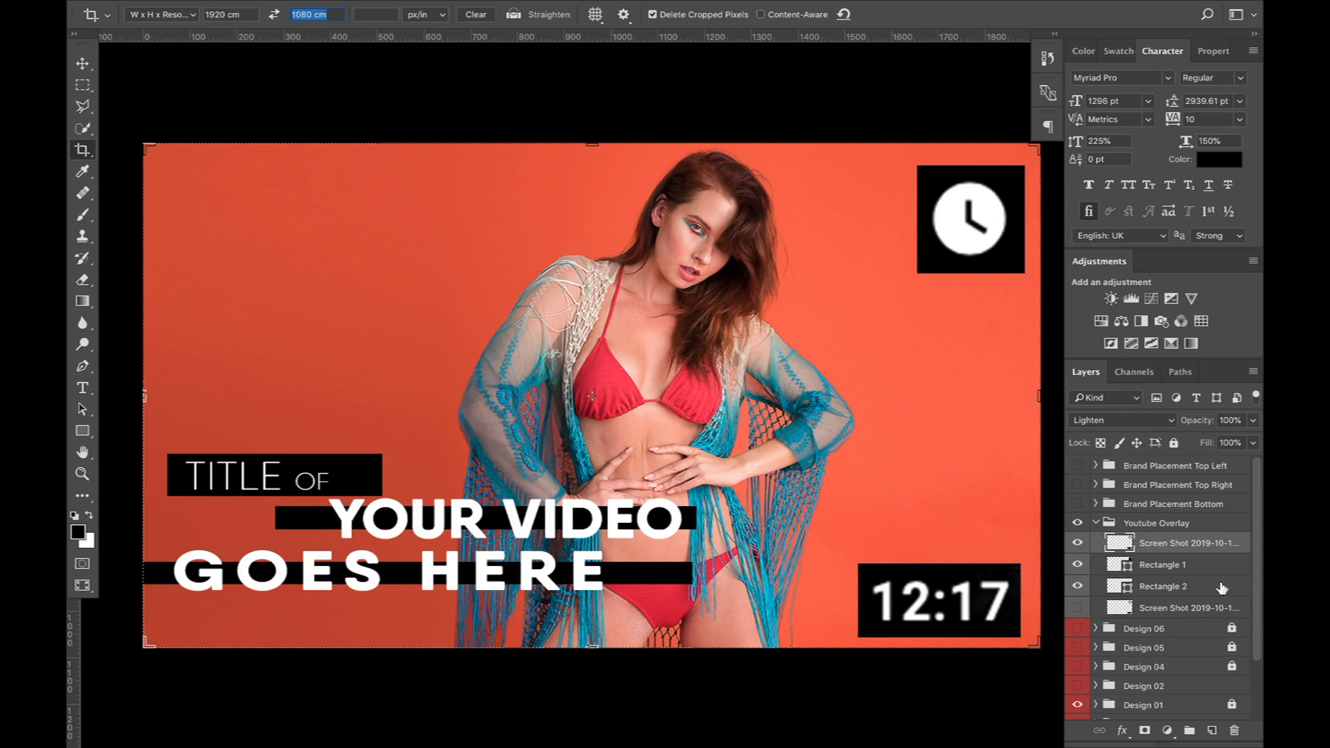
click(1096, 523)
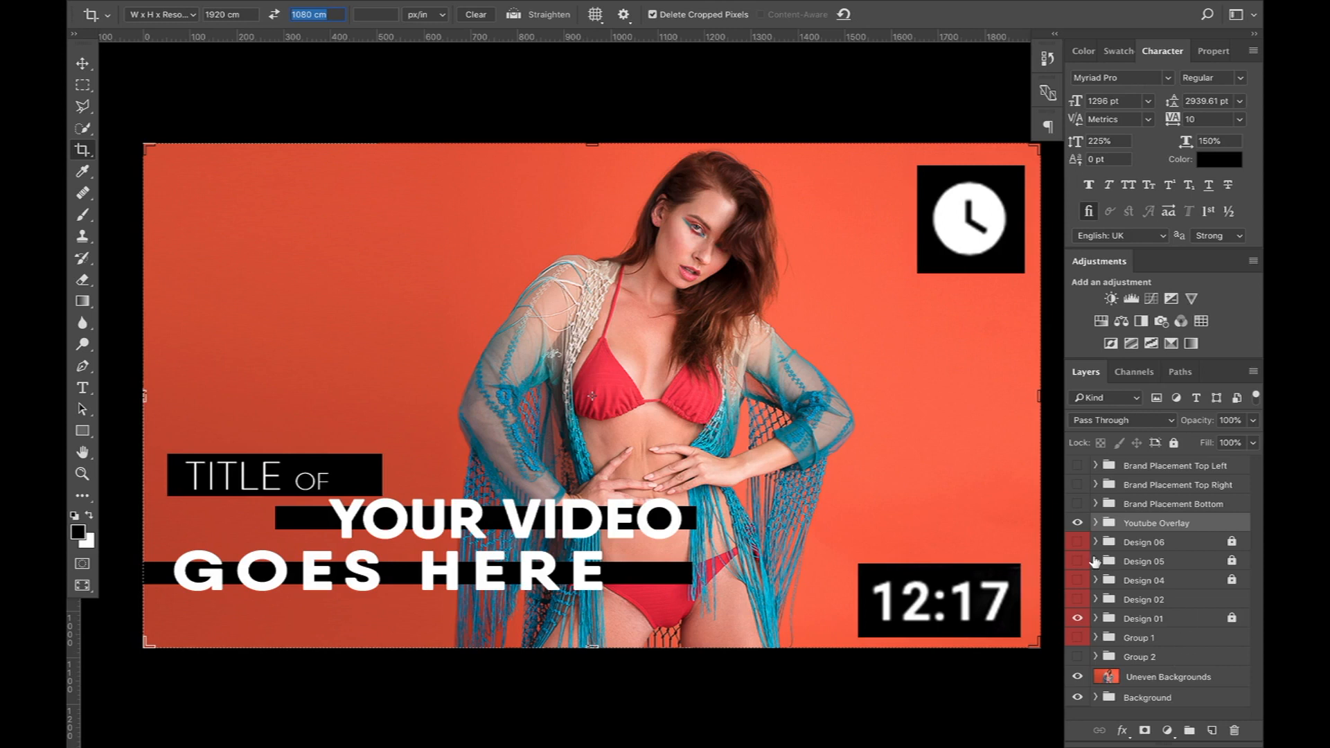
click(273, 488)
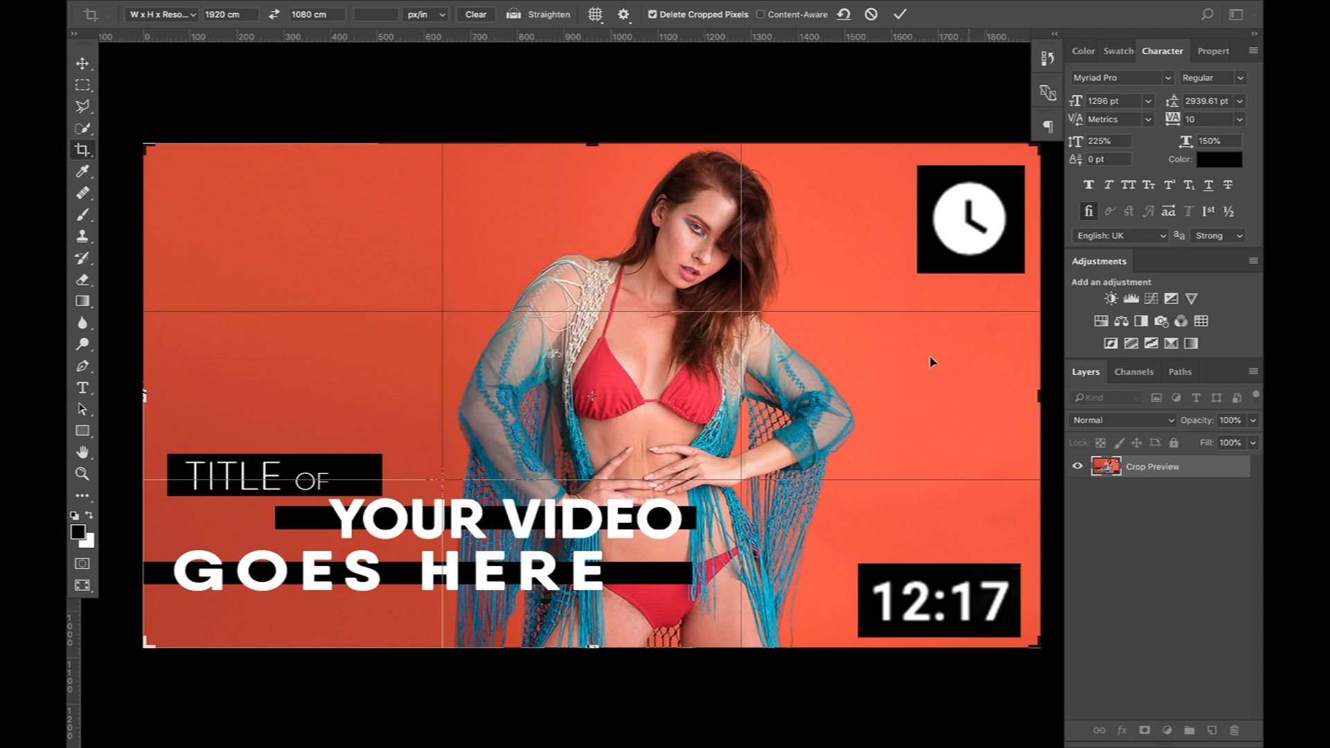
click(872, 13)
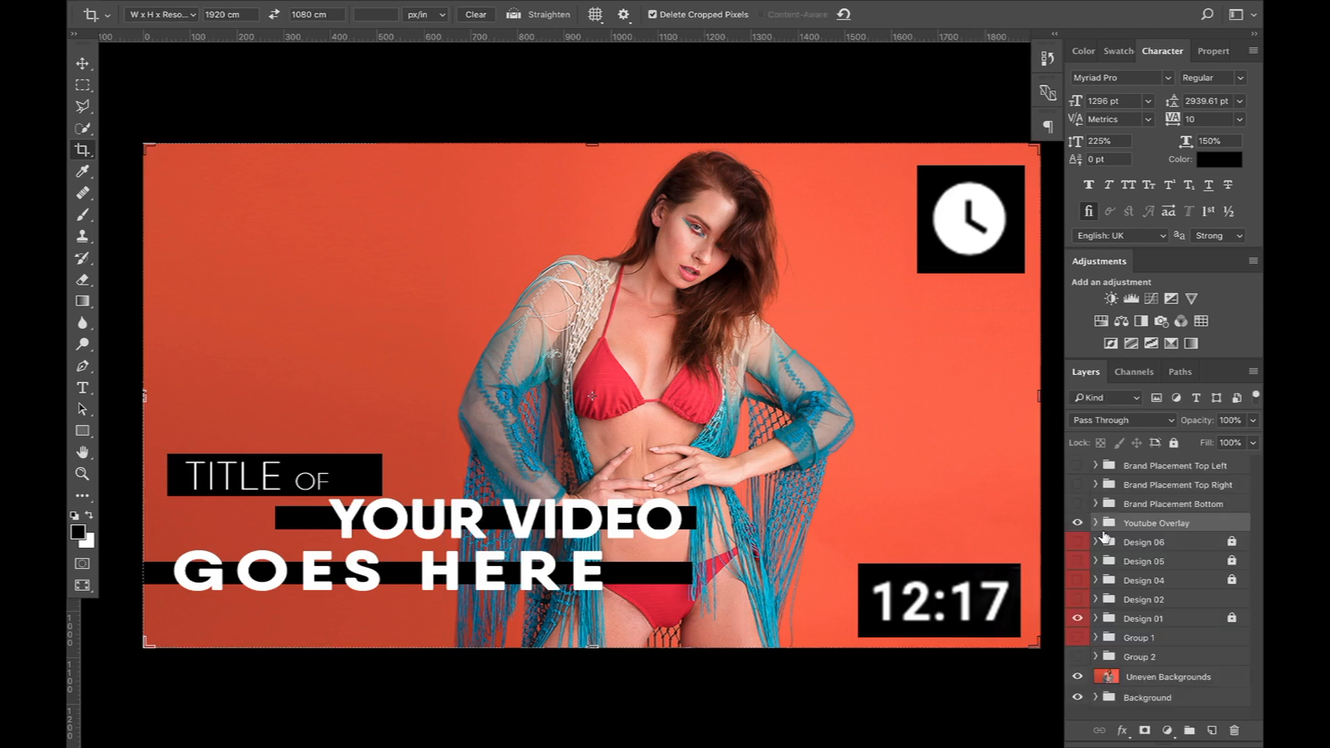
click(1144, 618)
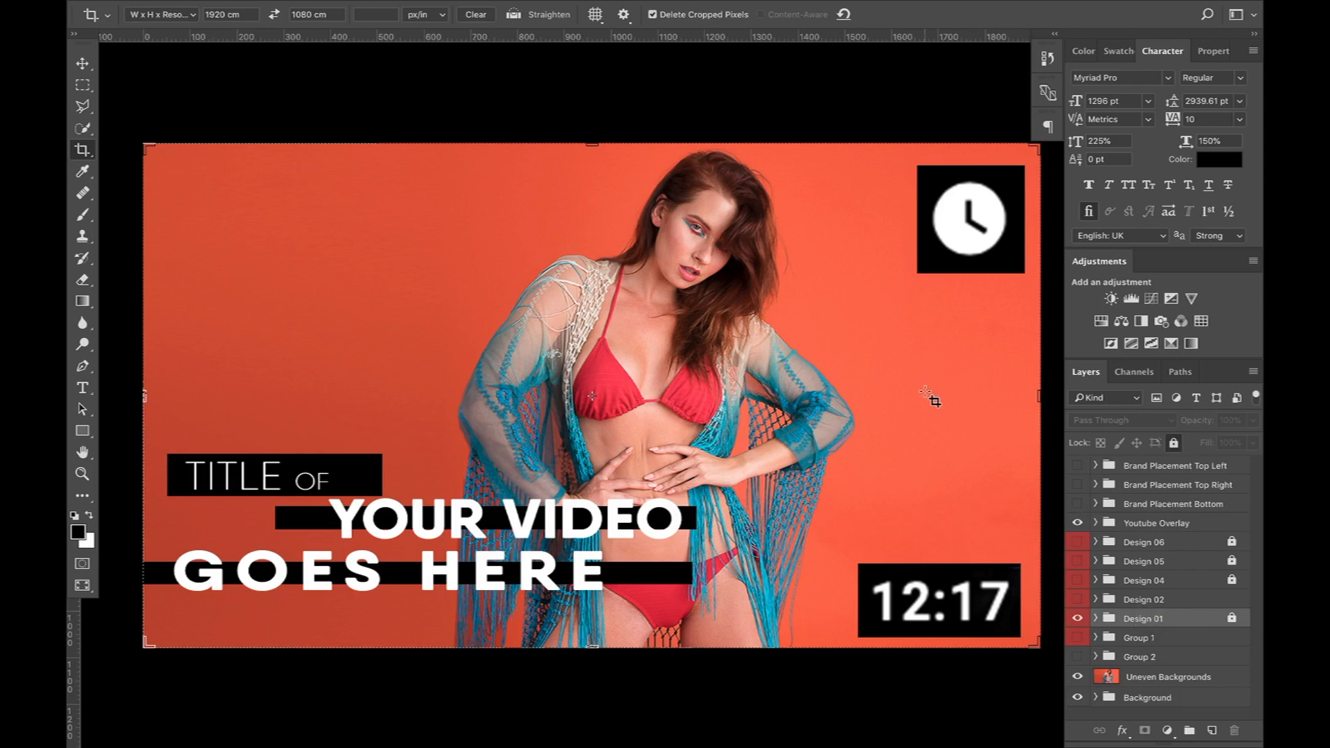
click(1095, 619)
Step: Hide Design 01 and preview Design 02, Design 04 and Design 05 one at a time beneath the Youtube Overlay
click(1077, 618)
click(1077, 600)
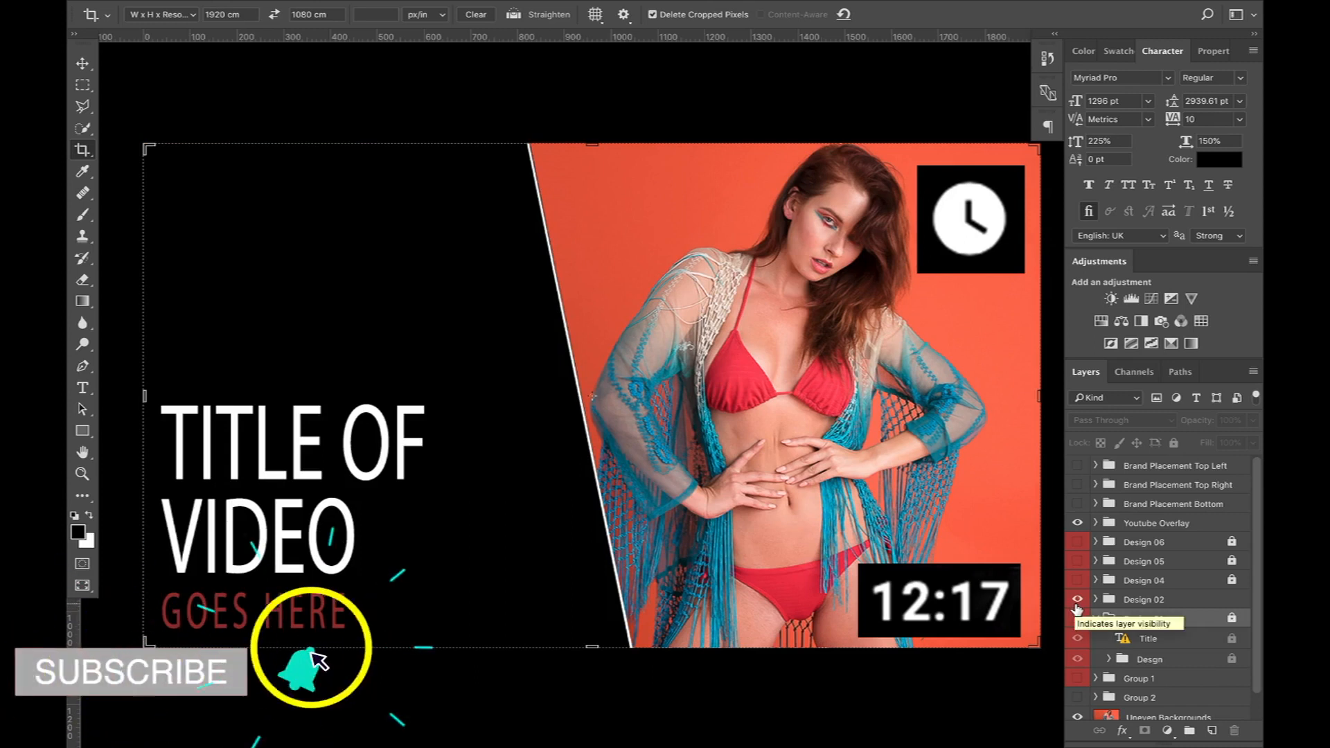
click(1077, 599)
click(1077, 581)
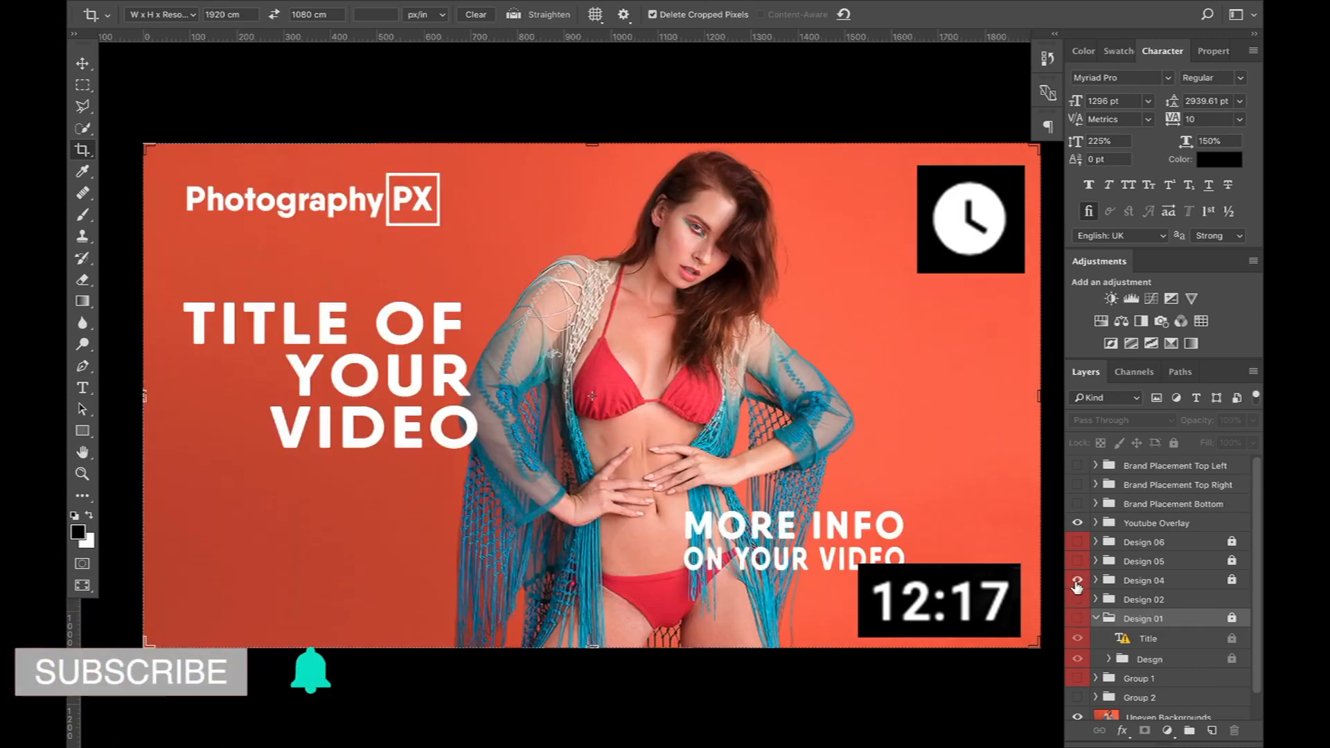
click(1077, 580)
click(1077, 562)
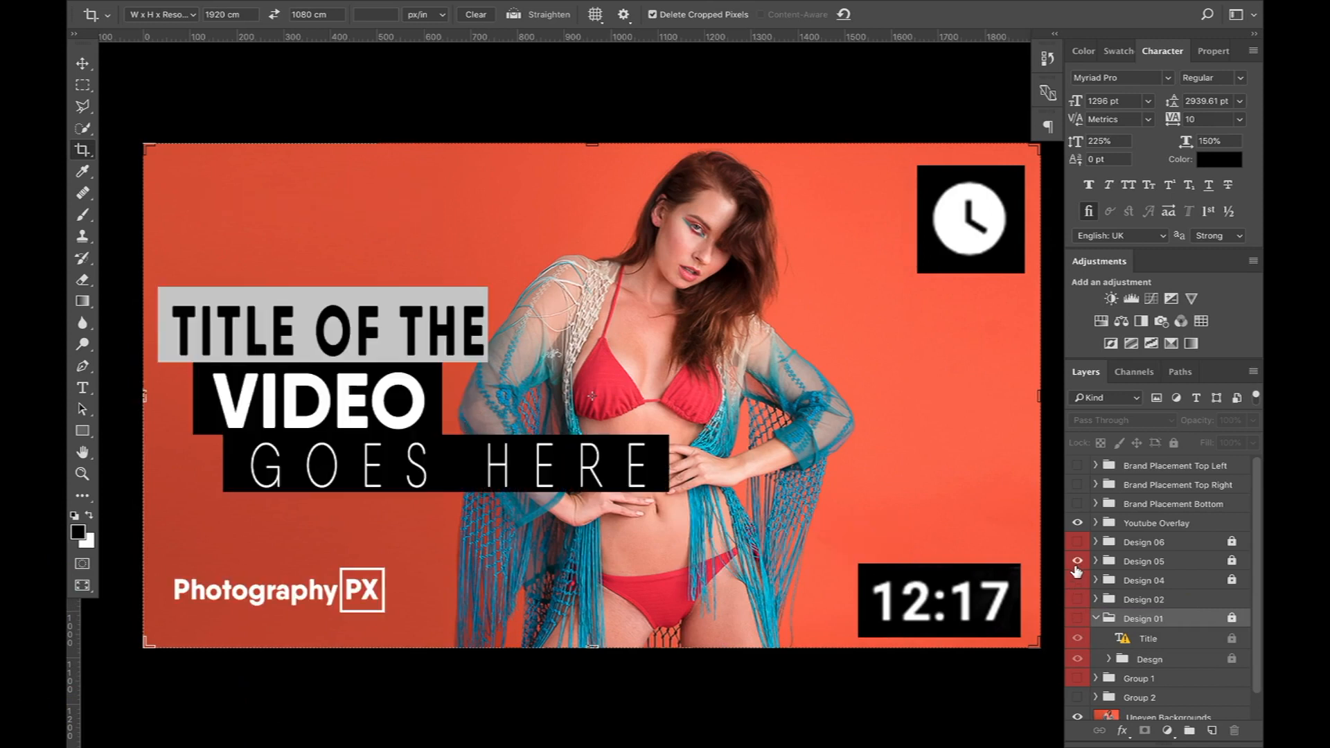
Step: Hide the Design 05 group and show Design 06 beneath the Youtube Overlay
click(1078, 562)
click(1077, 542)
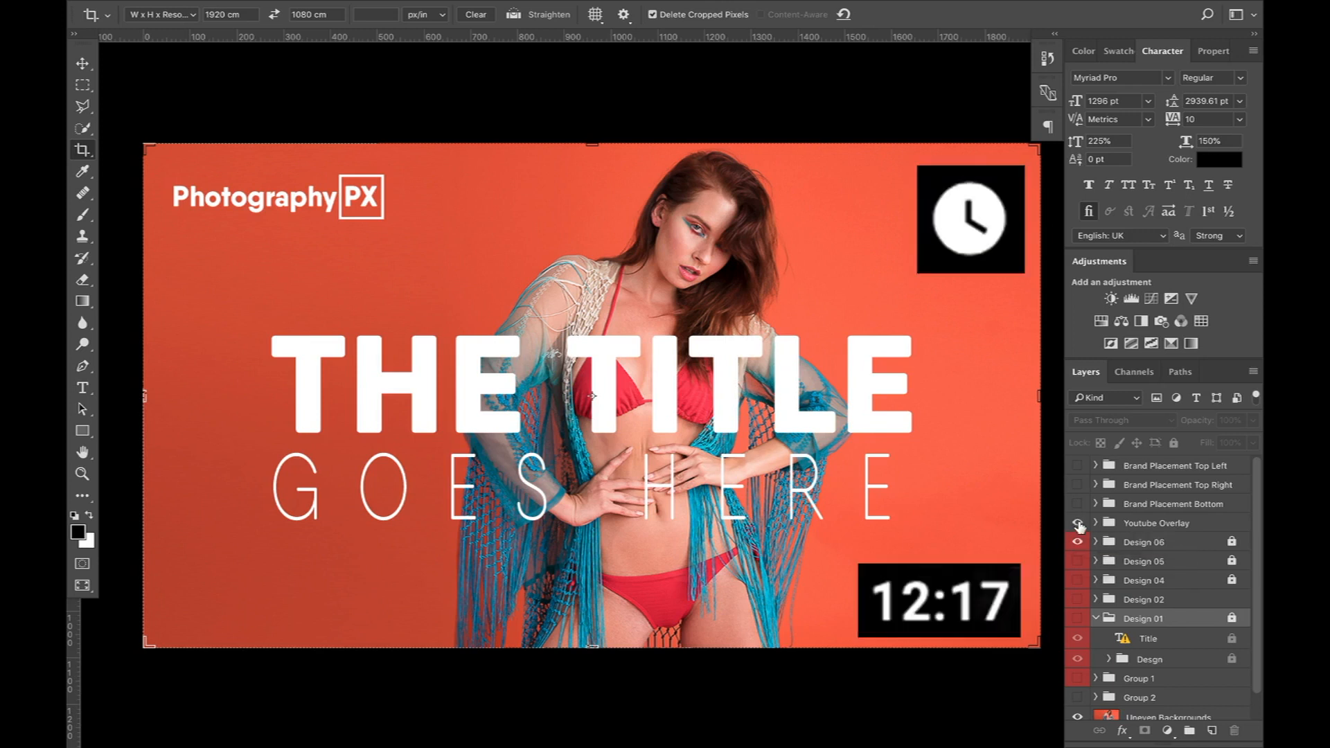
Step: Compare Design 06 with and without the Youtube Overlay, leave the overlay hidden, and return to the standard screen mode
click(1078, 524)
click(1078, 524)
click(1078, 524)
click(1078, 524)
click(1078, 525)
click(1078, 525)
click(1078, 528)
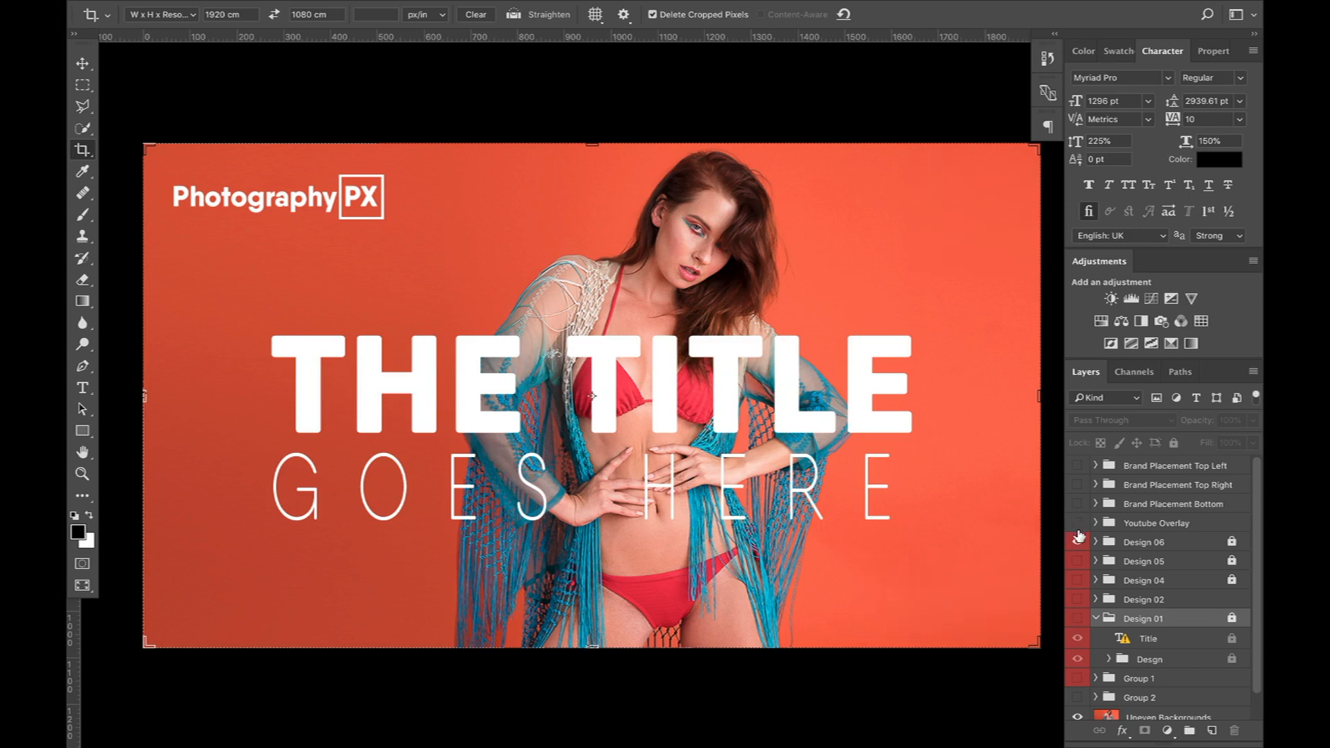
key(f)
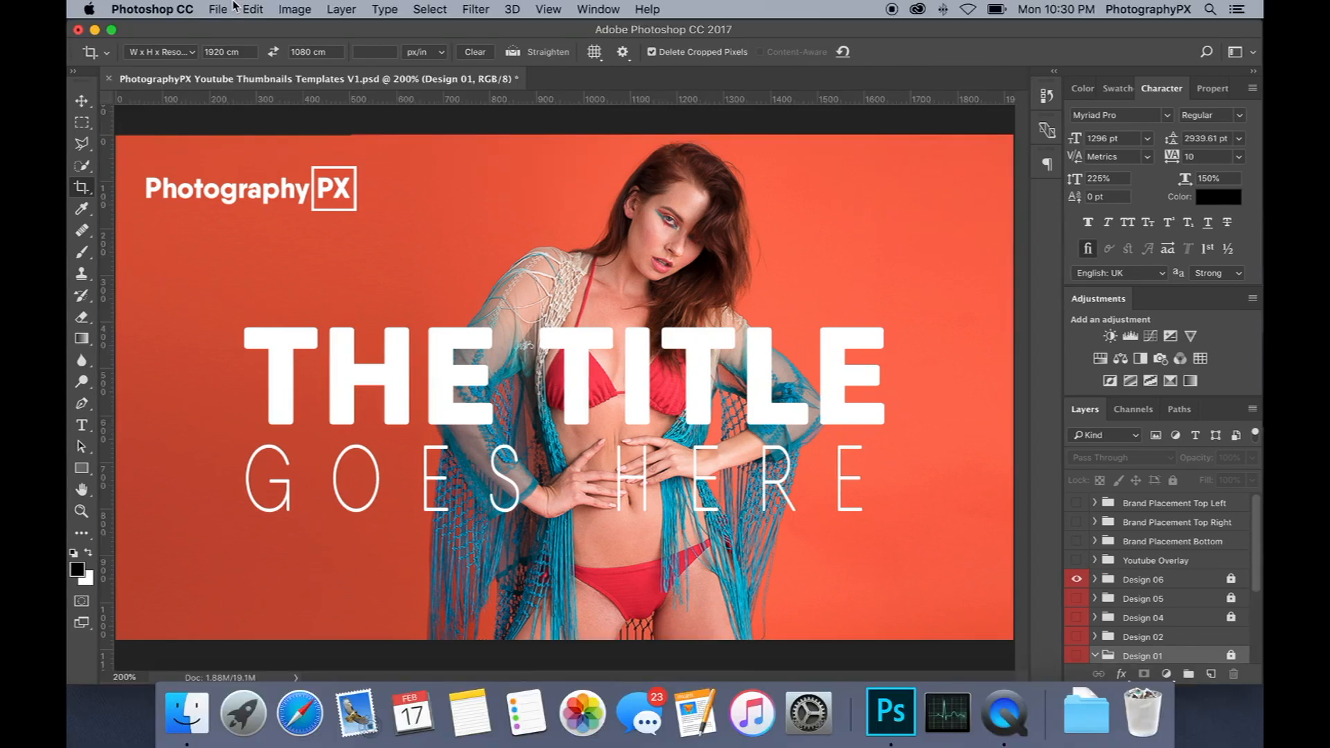
click(219, 9)
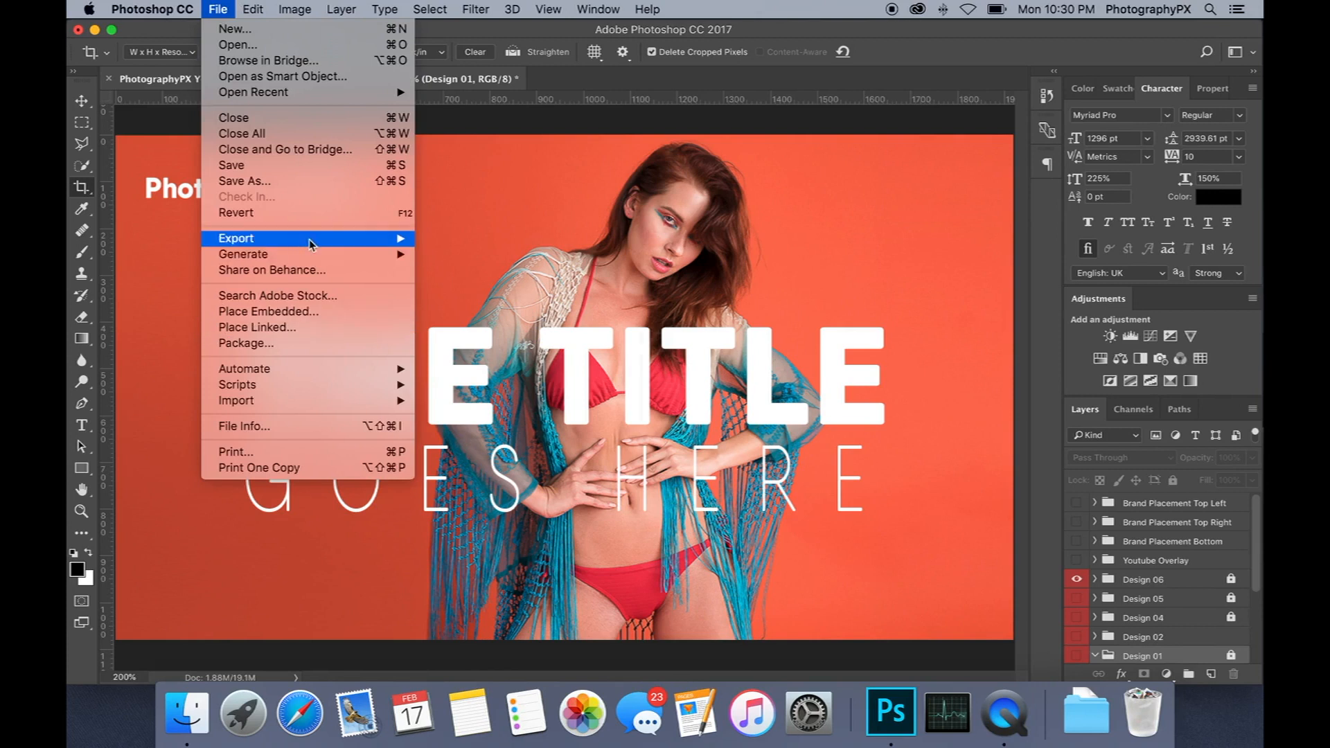
mouse_move(312, 239)
click(464, 246)
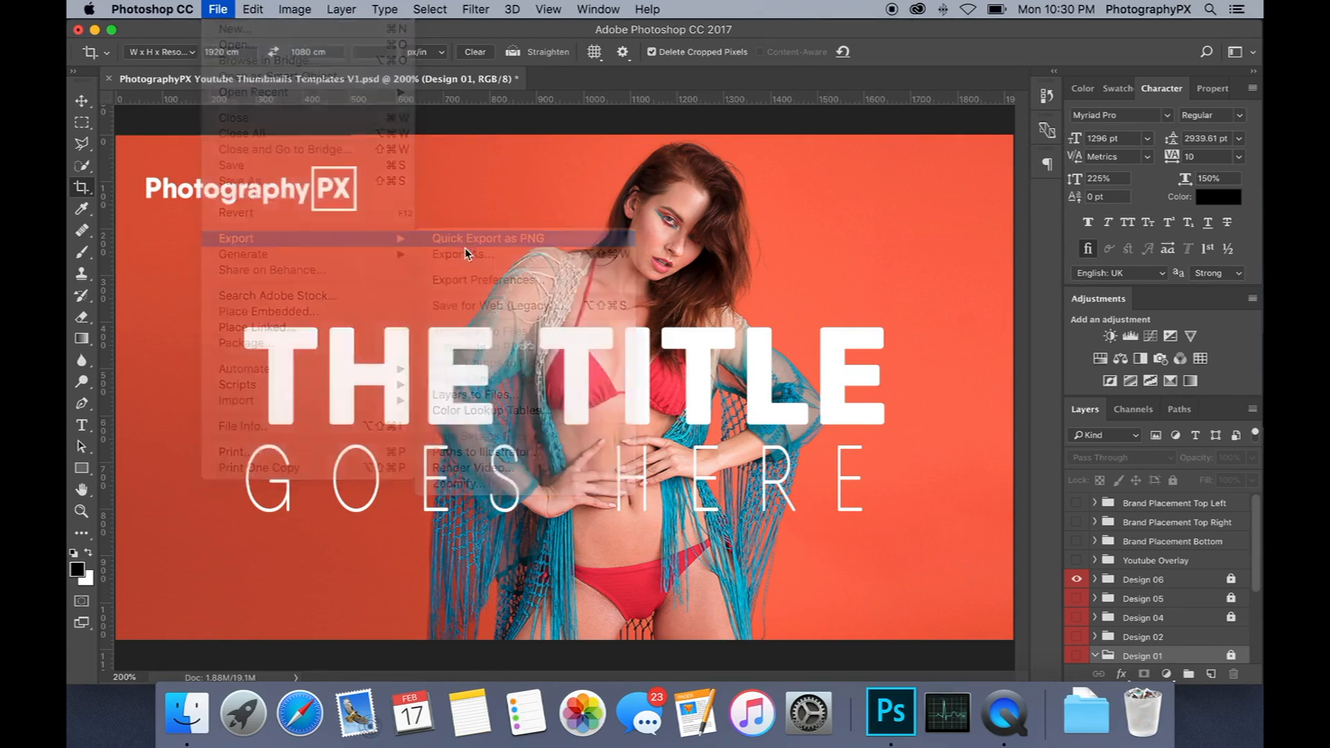
click(687, 273)
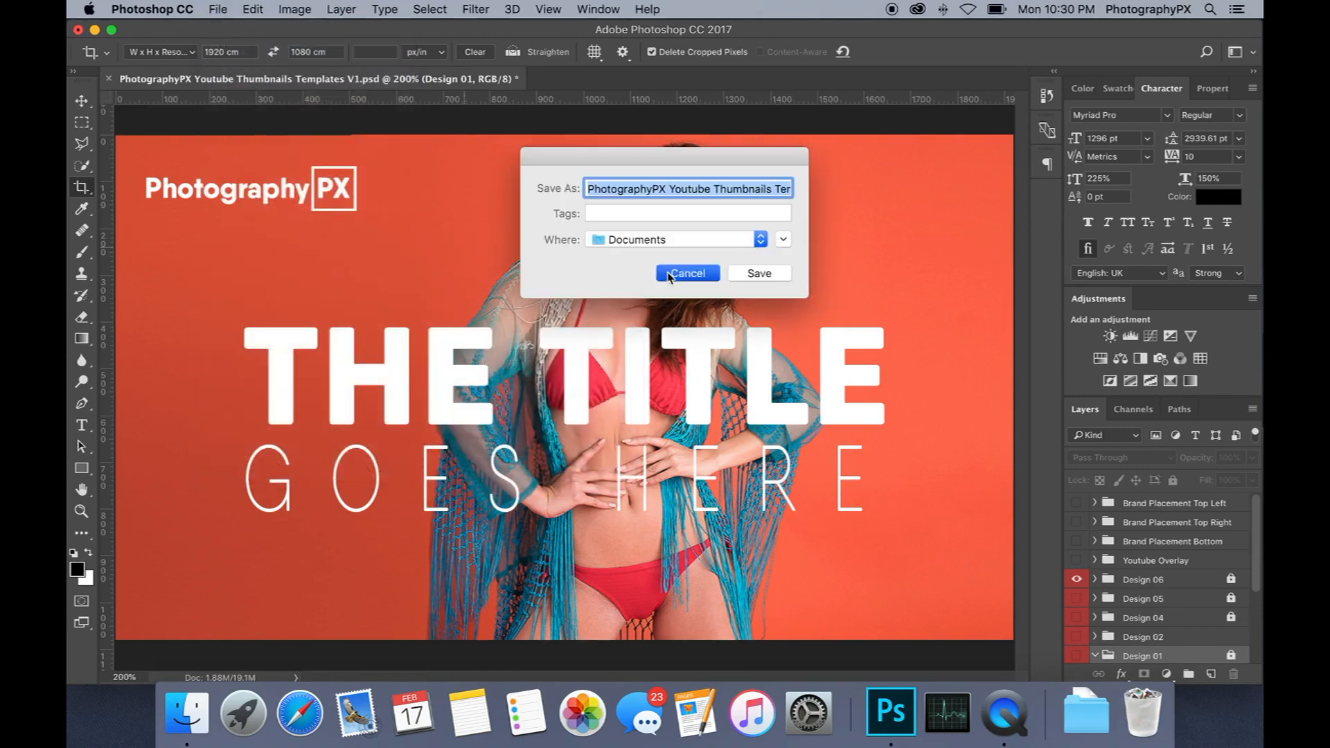
Step: Start an Export As of the Design 06 thumbnail and set the file format to PNG
click(218, 9)
mouse_move(312, 237)
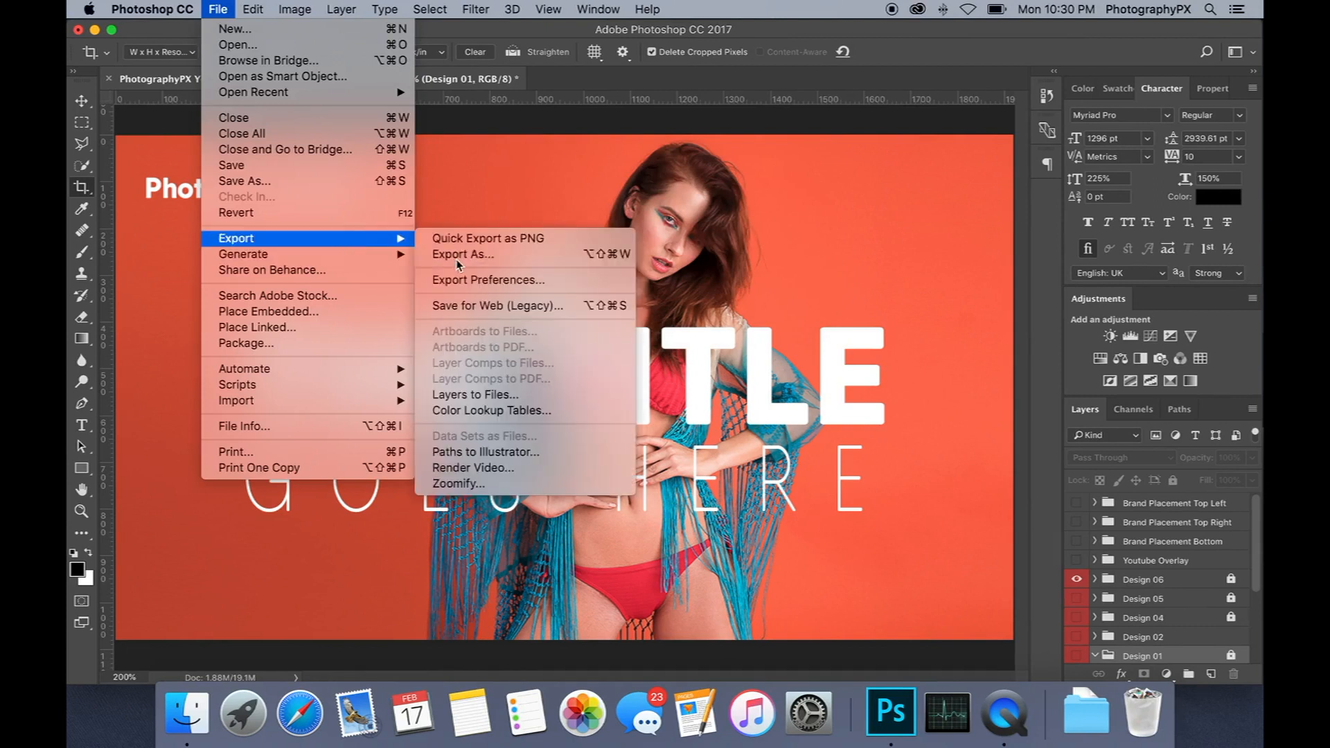
click(440, 246)
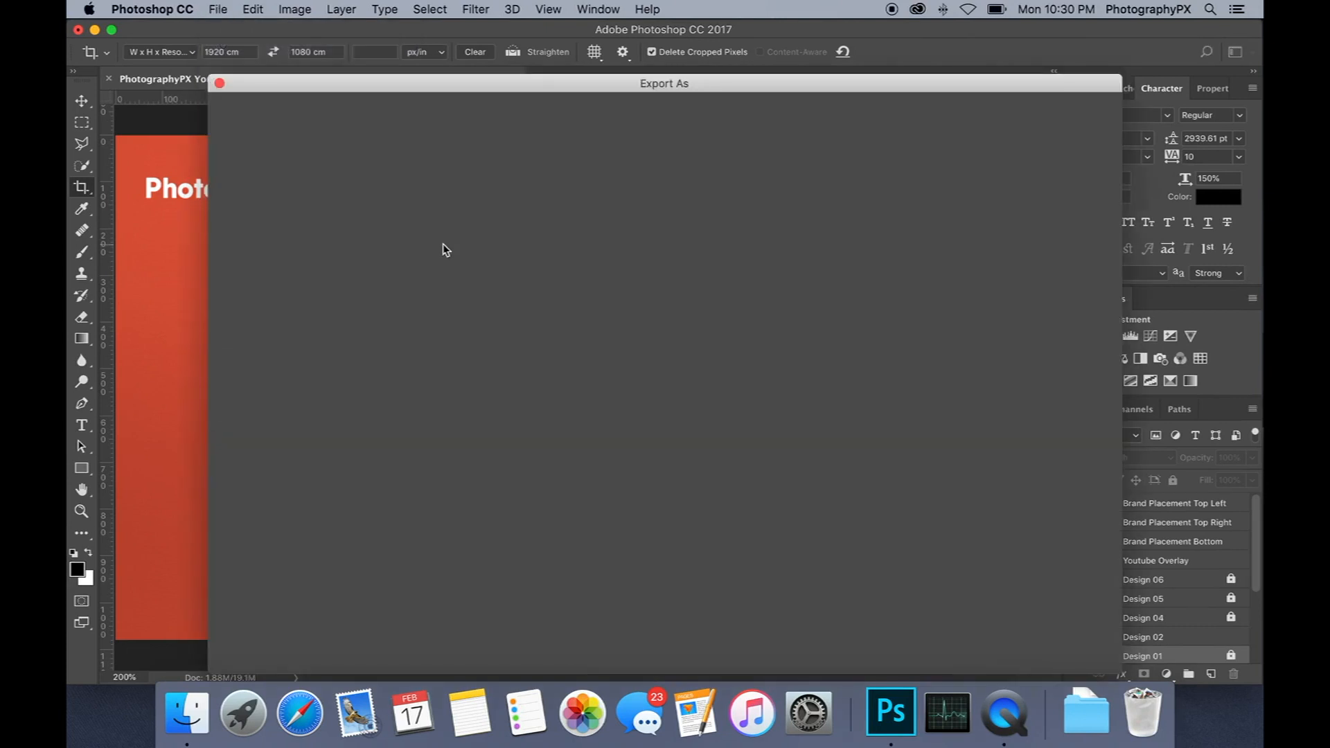
click(1006, 132)
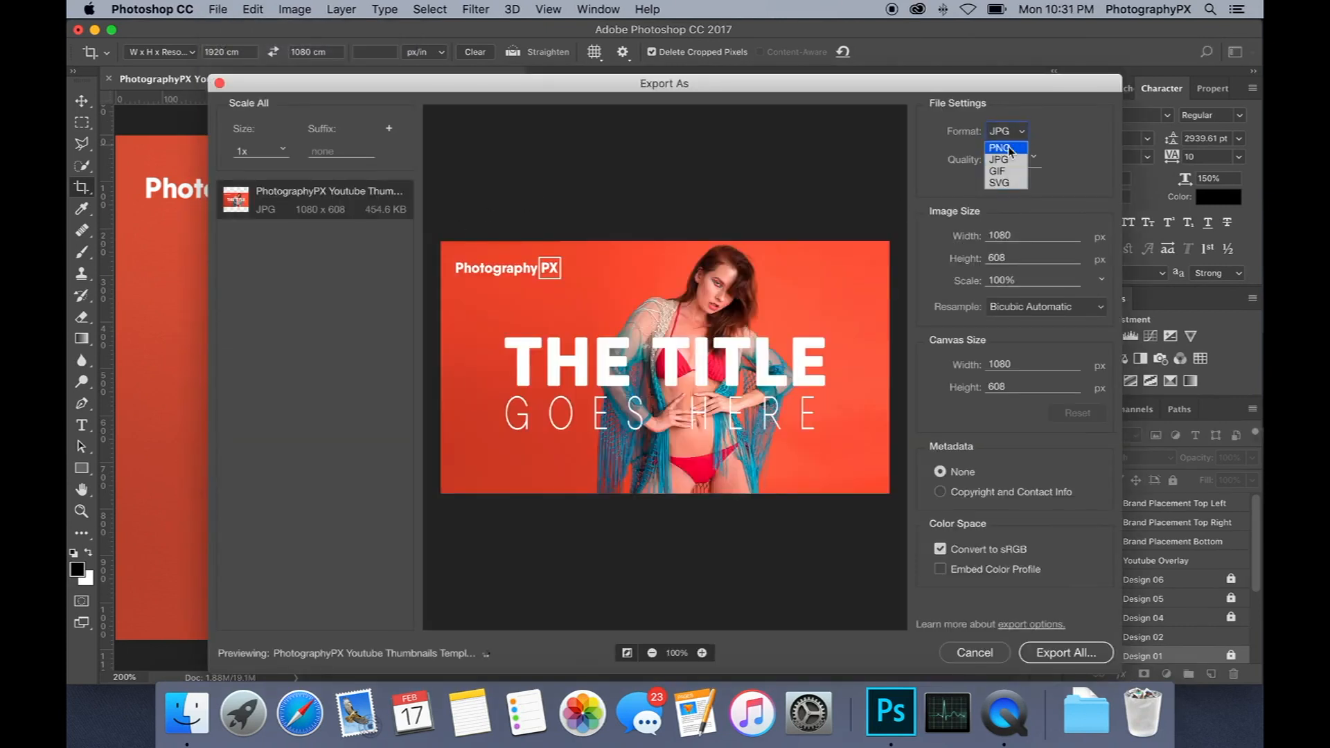
click(1008, 145)
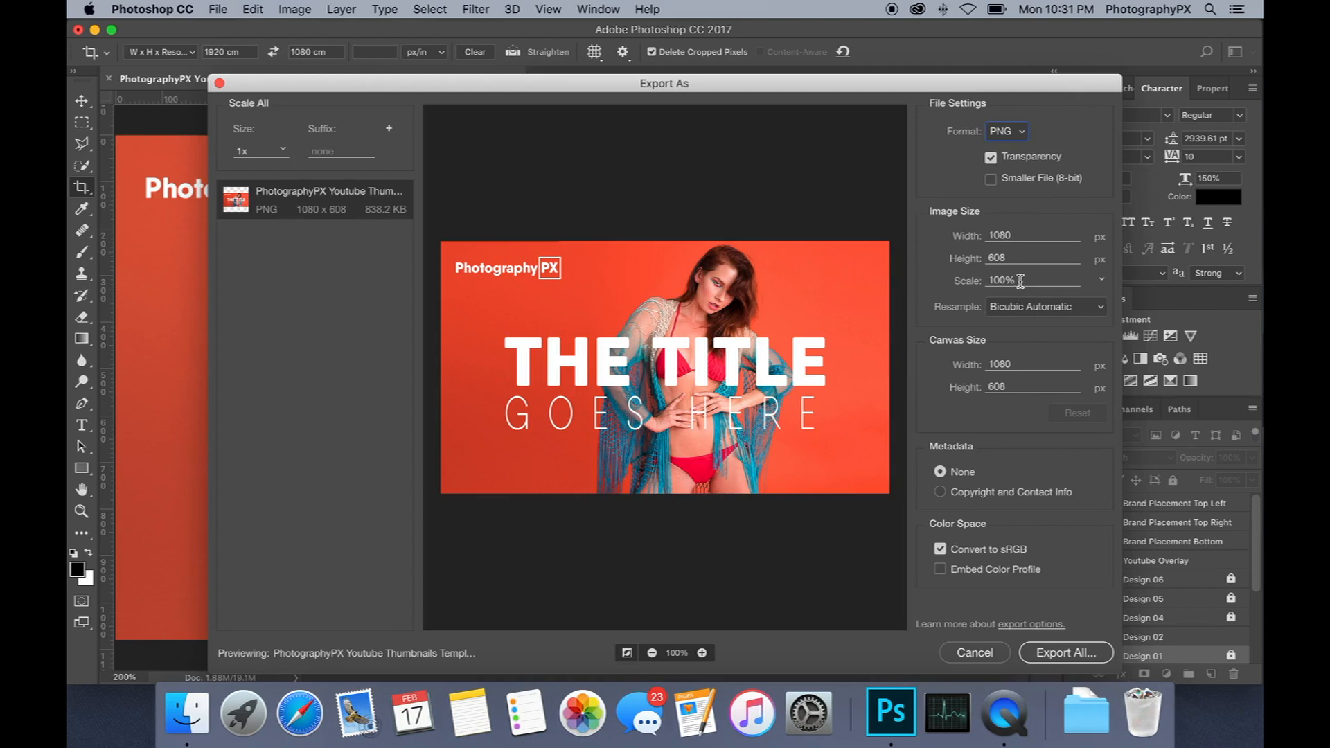
Step: Review the export's image size, canvas size and sRGB conversion settings, and cancel the export
click(1033, 235)
click(1025, 259)
click(1023, 360)
click(1003, 553)
click(1005, 553)
click(966, 653)
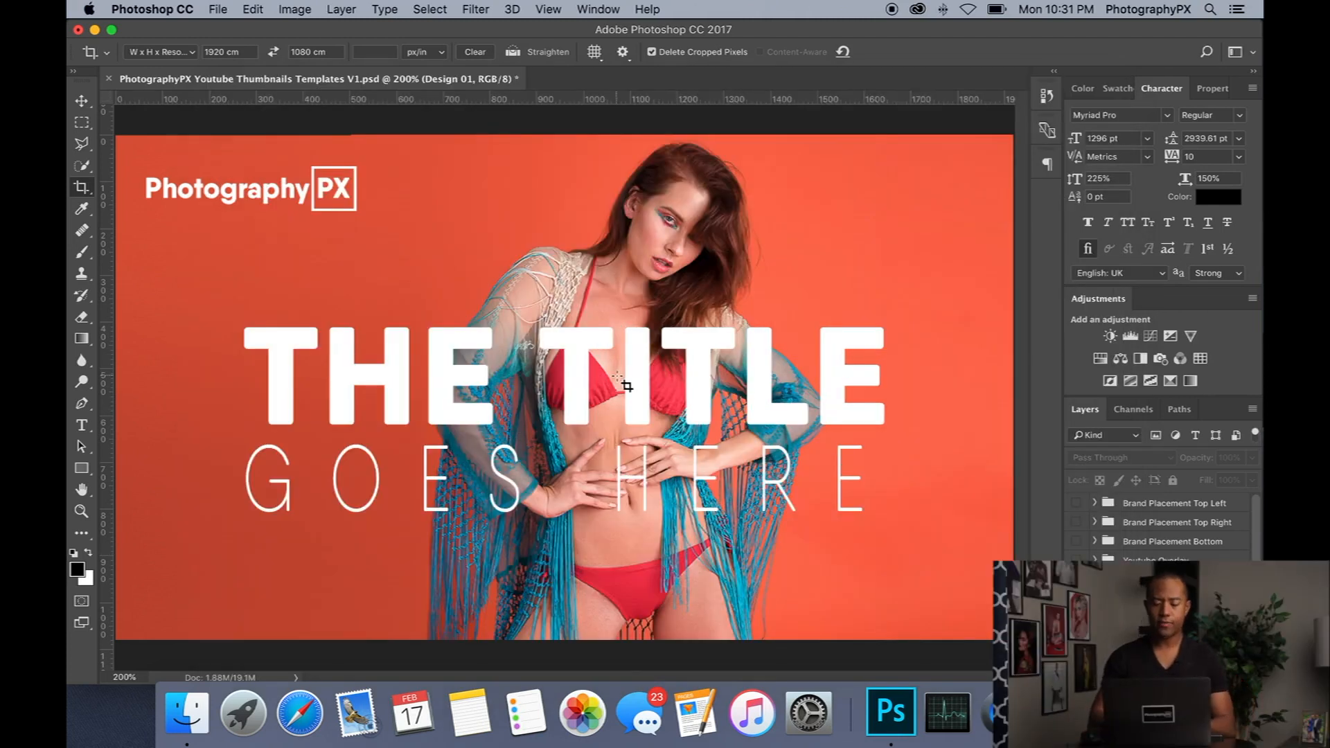
key(super+minus)
key(super+equal)
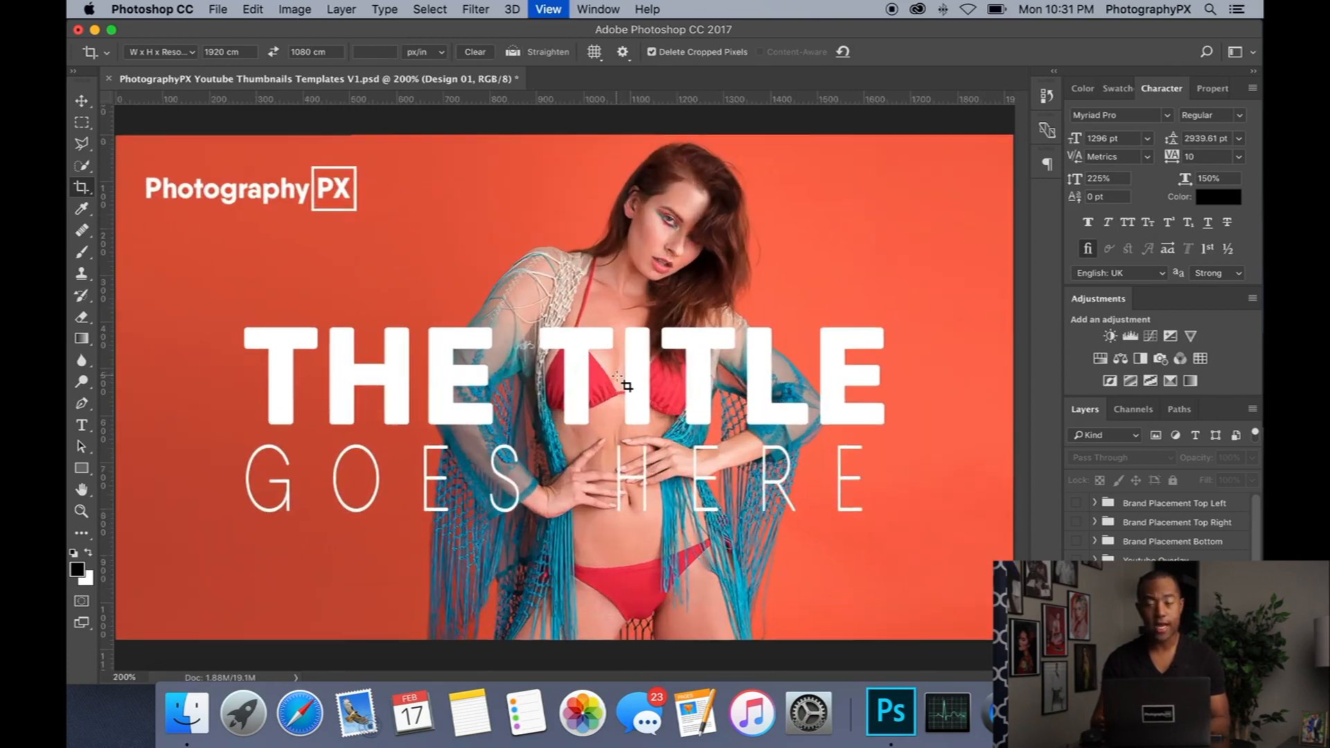